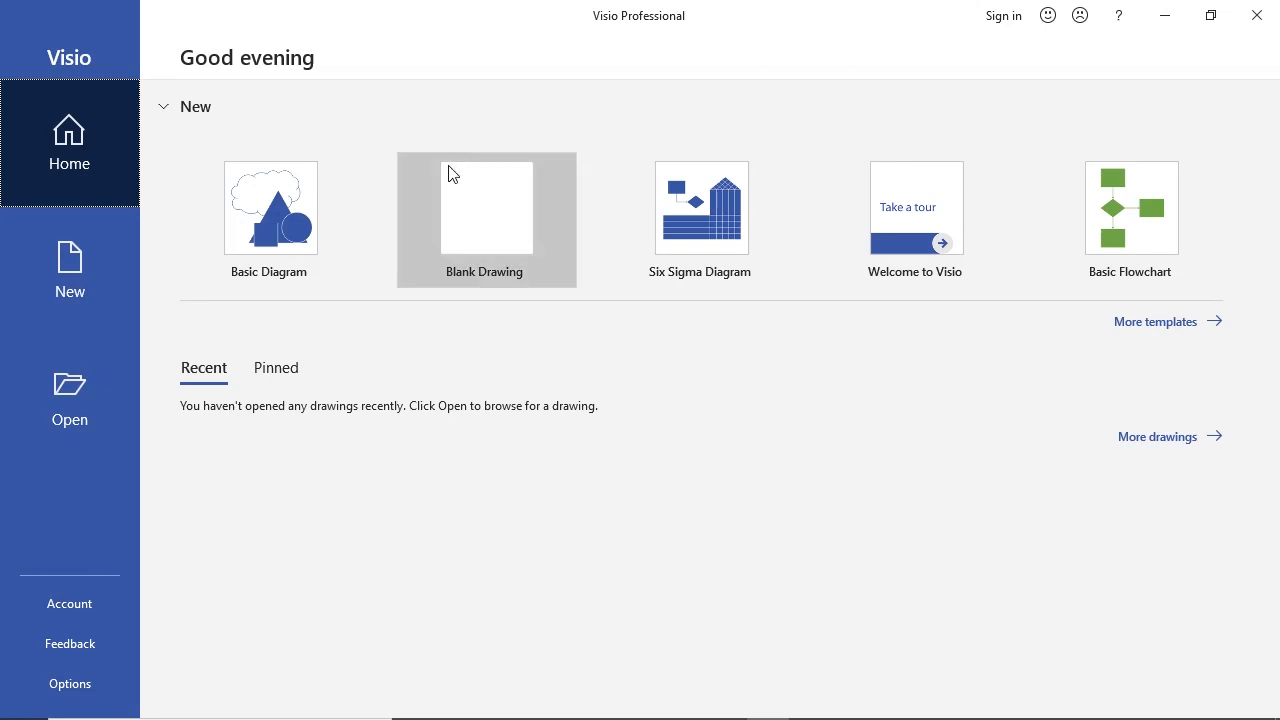
Search the new-drawing templates for "quality function"
click(91, 270)
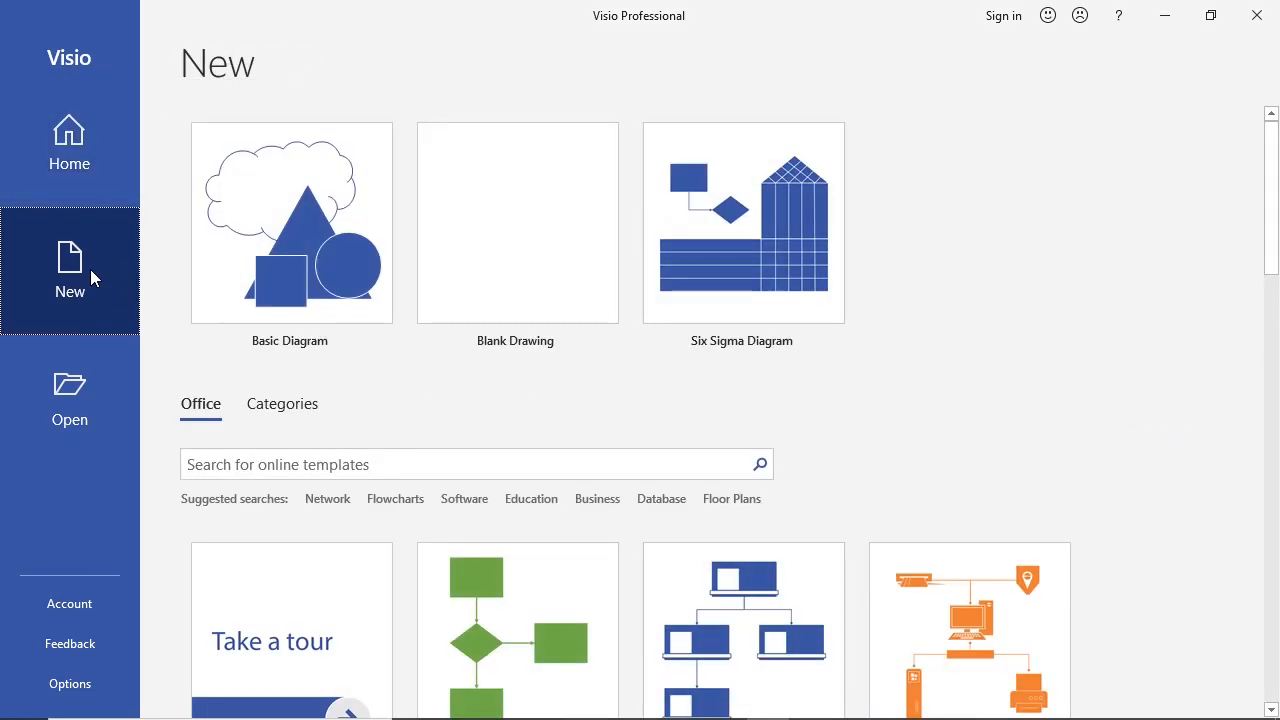
scroll(1027, 356, down, 3)
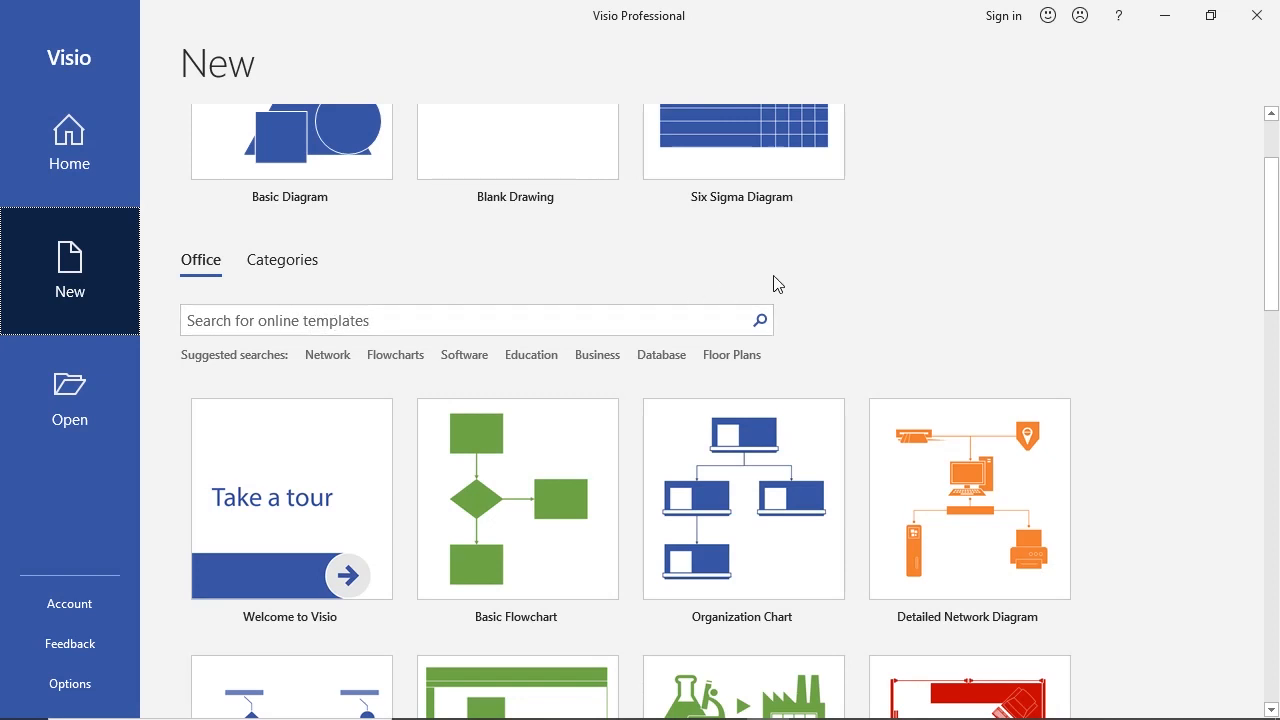
click(517, 313)
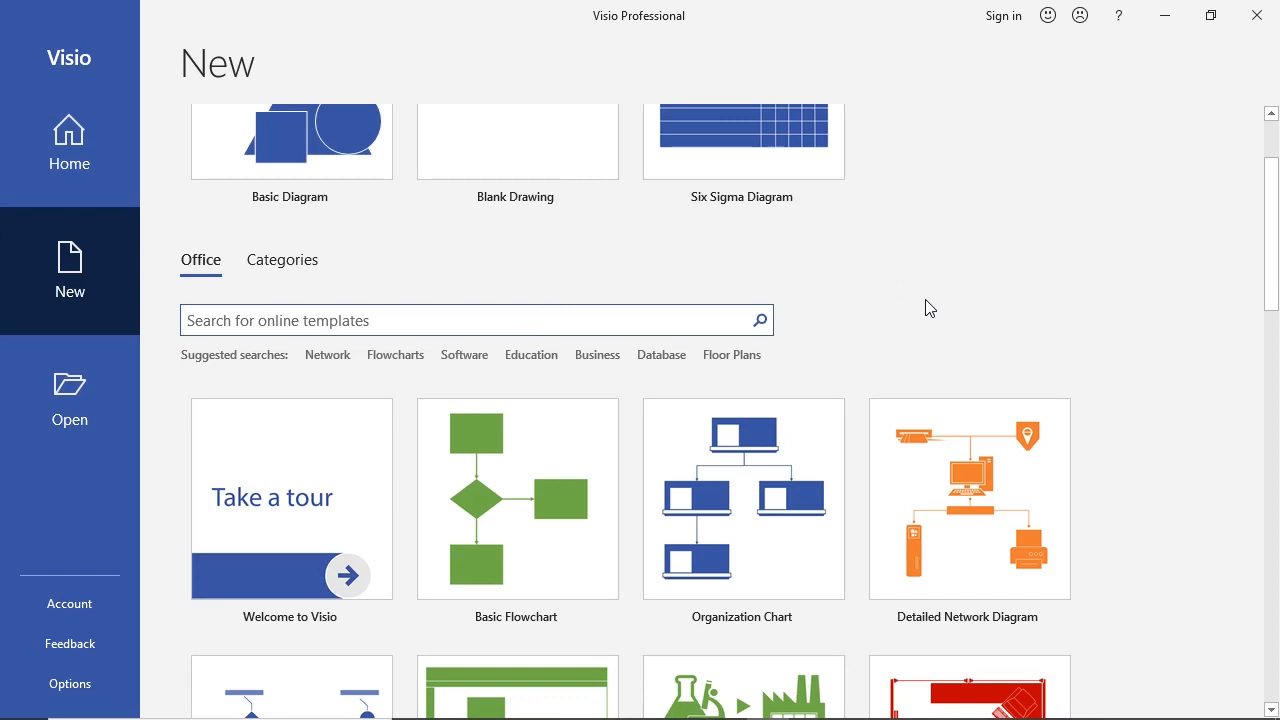
text(quali)
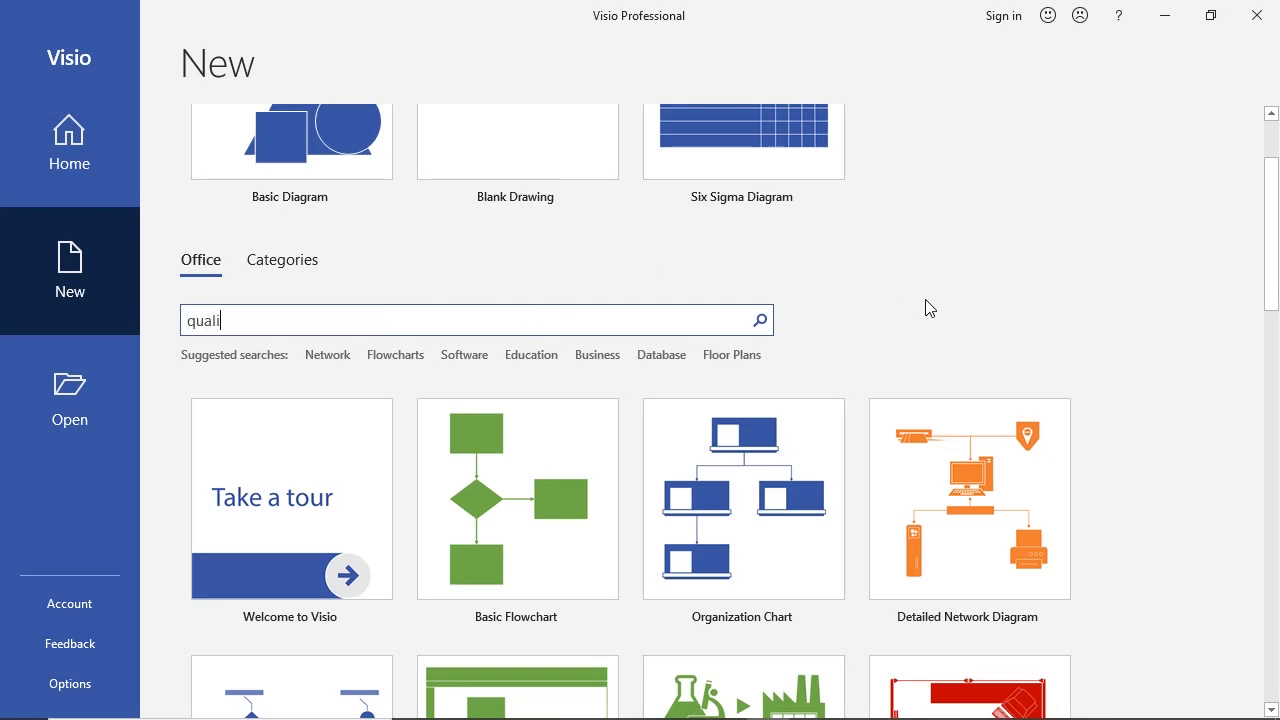
text(ty function)
click(760, 324)
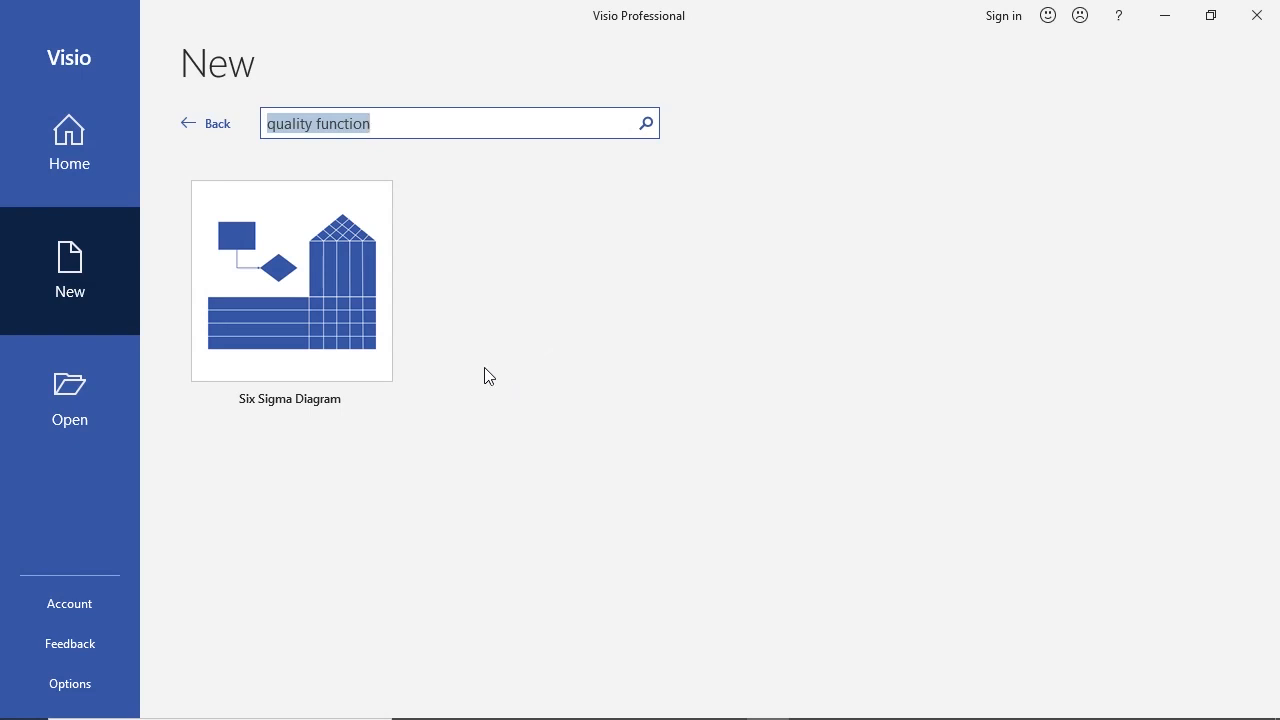
Create a new drawing from the Six Sigma Diagram template using US Units
click(305, 271)
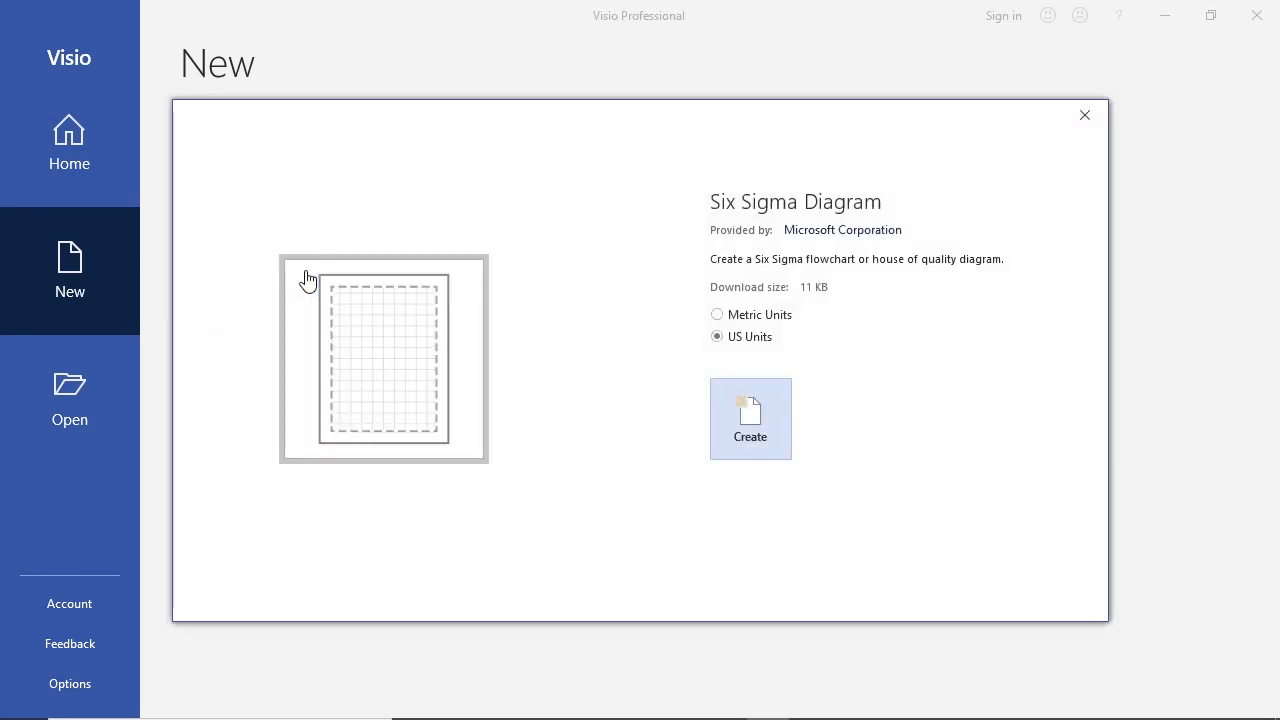
click(724, 341)
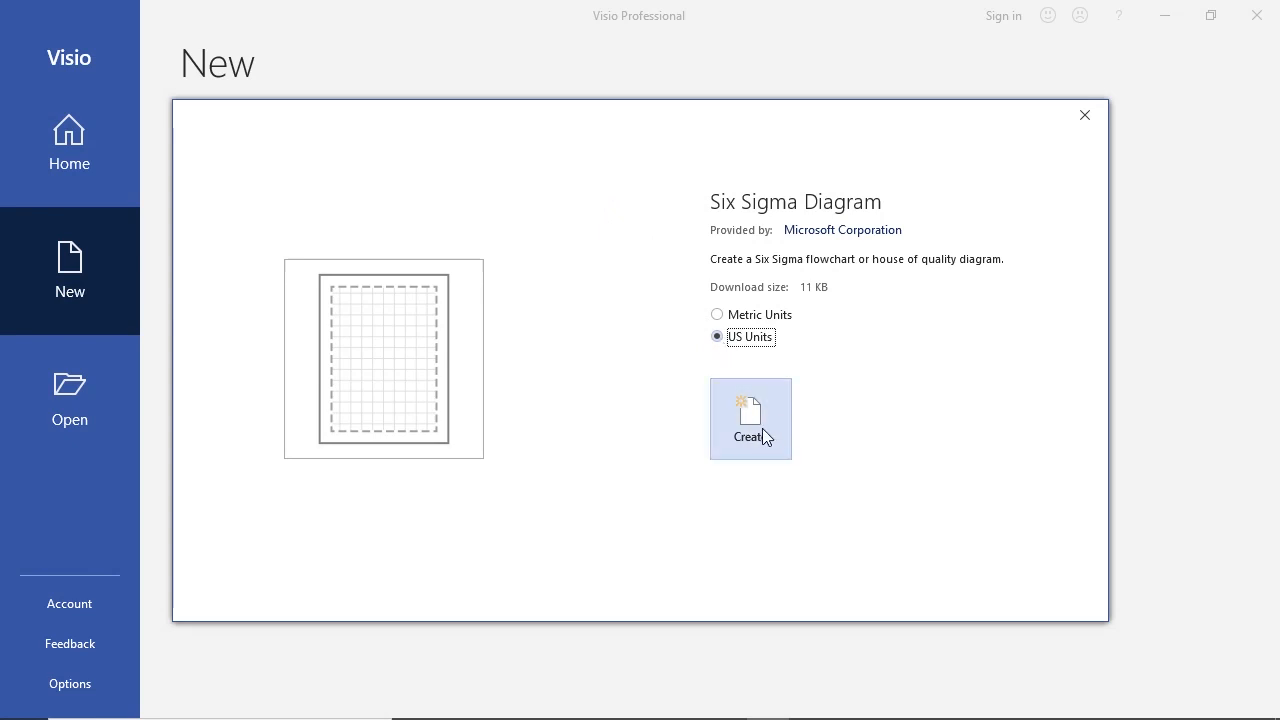
click(762, 428)
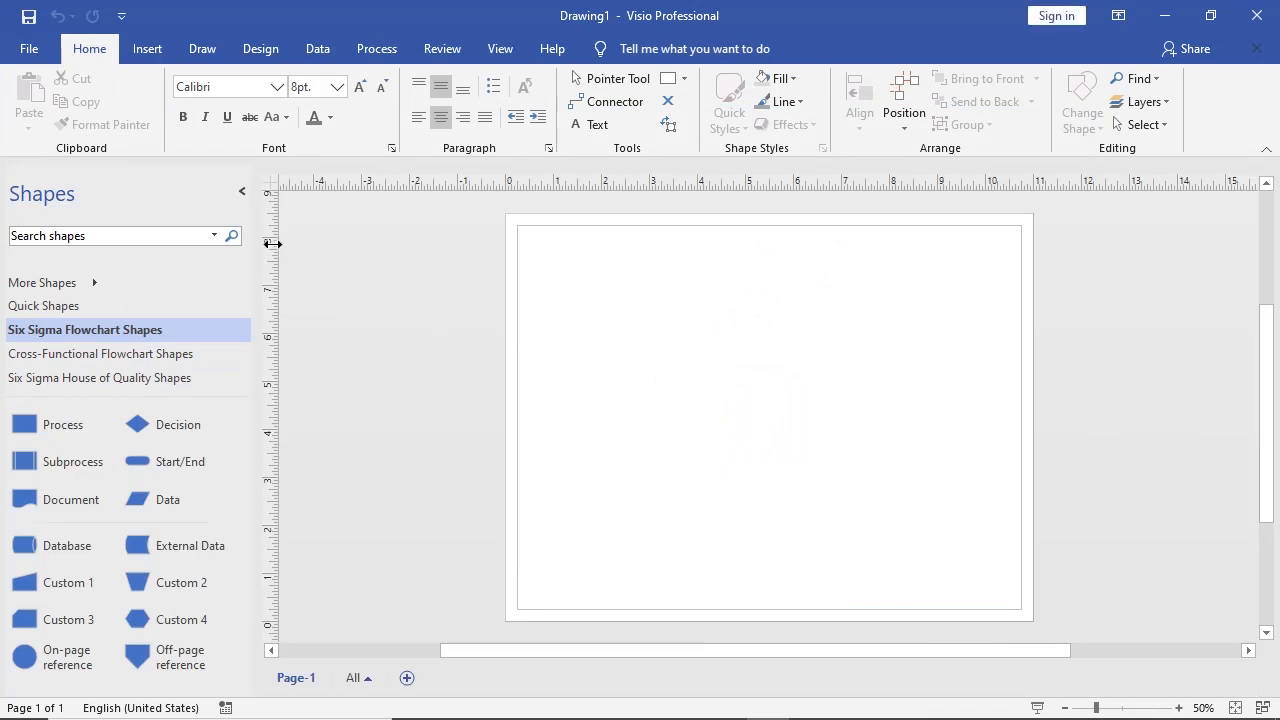
Collapse the Shapes pane and turn off automatic page sizing for the drawing
click(242, 192)
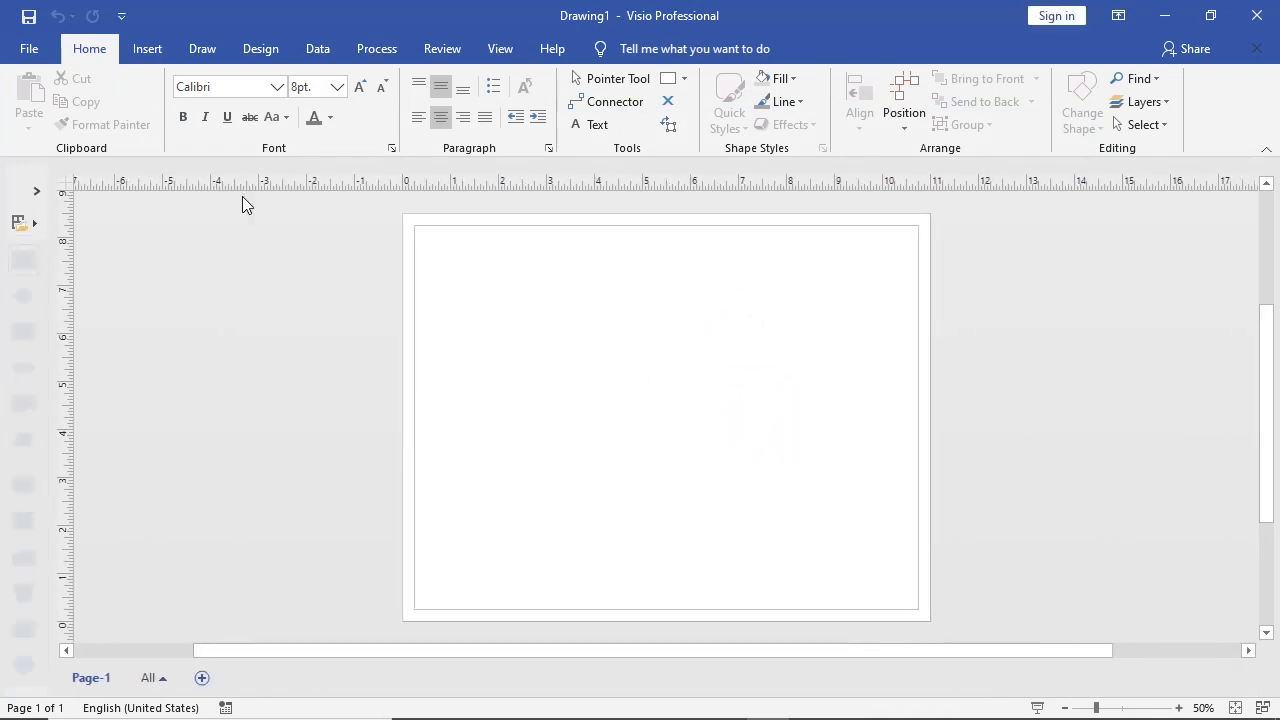
click(257, 45)
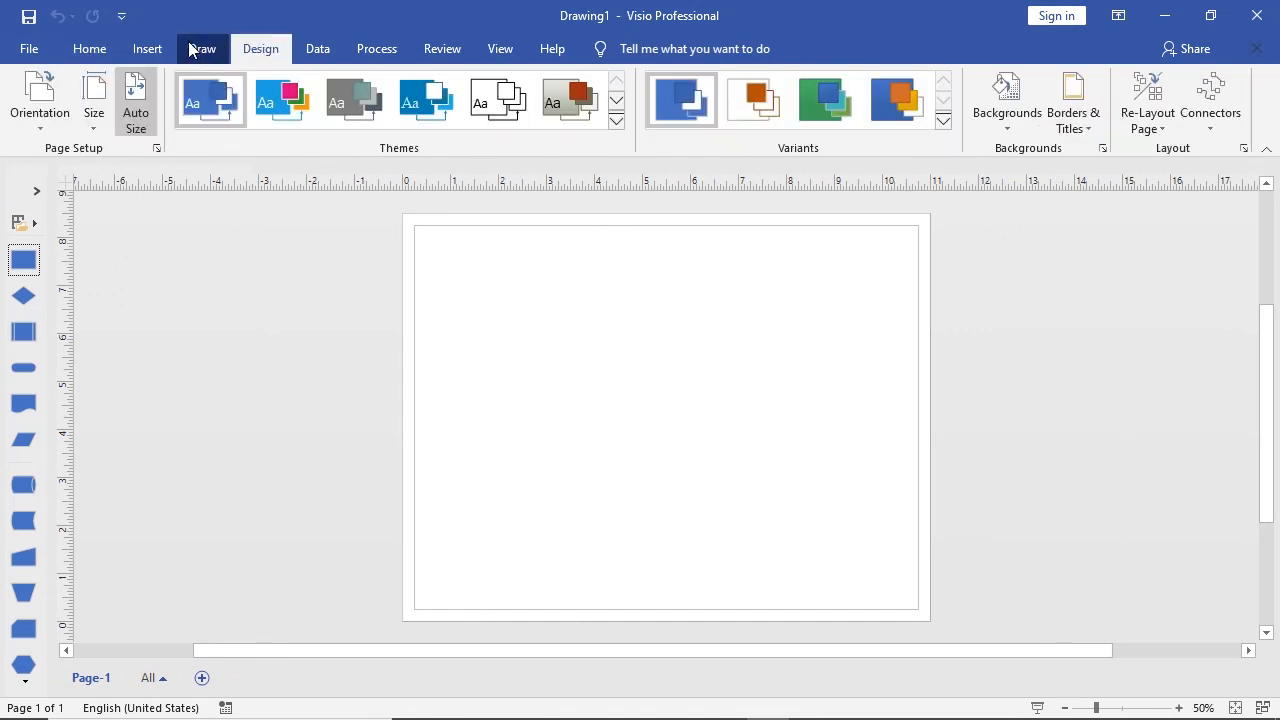
click(140, 112)
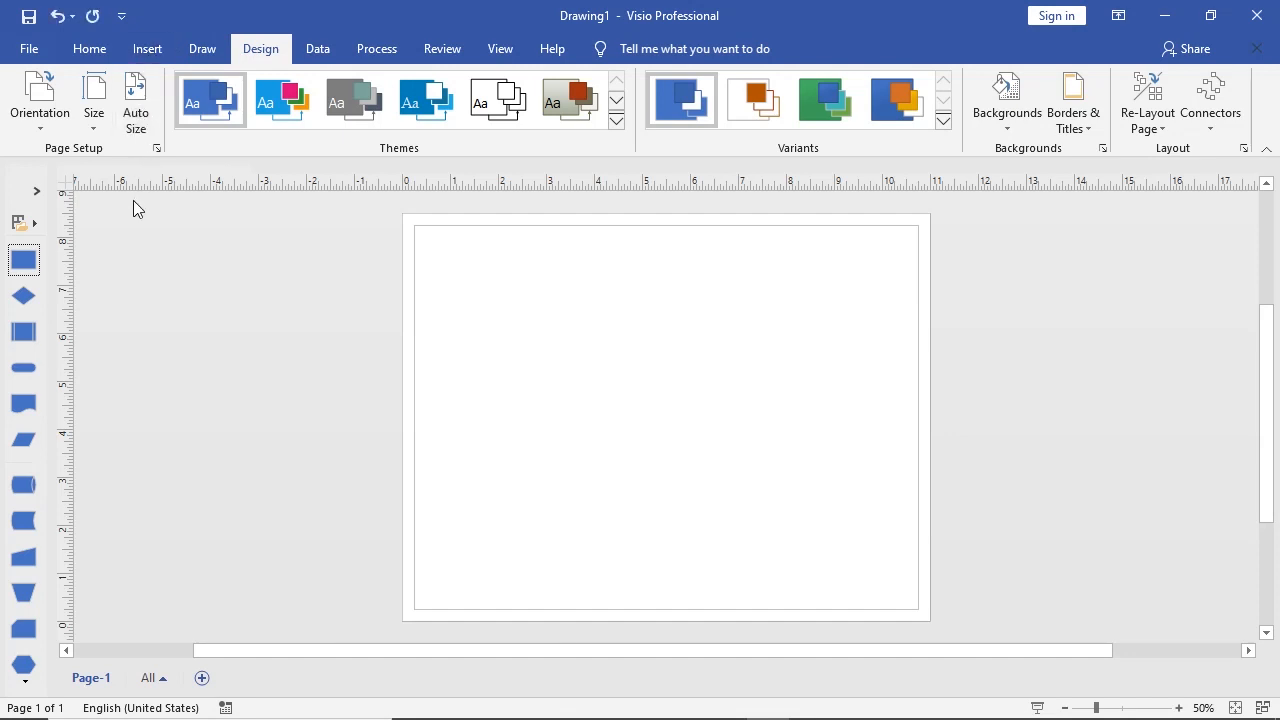
Set the page size to A4 with Landscape orientation
click(96, 130)
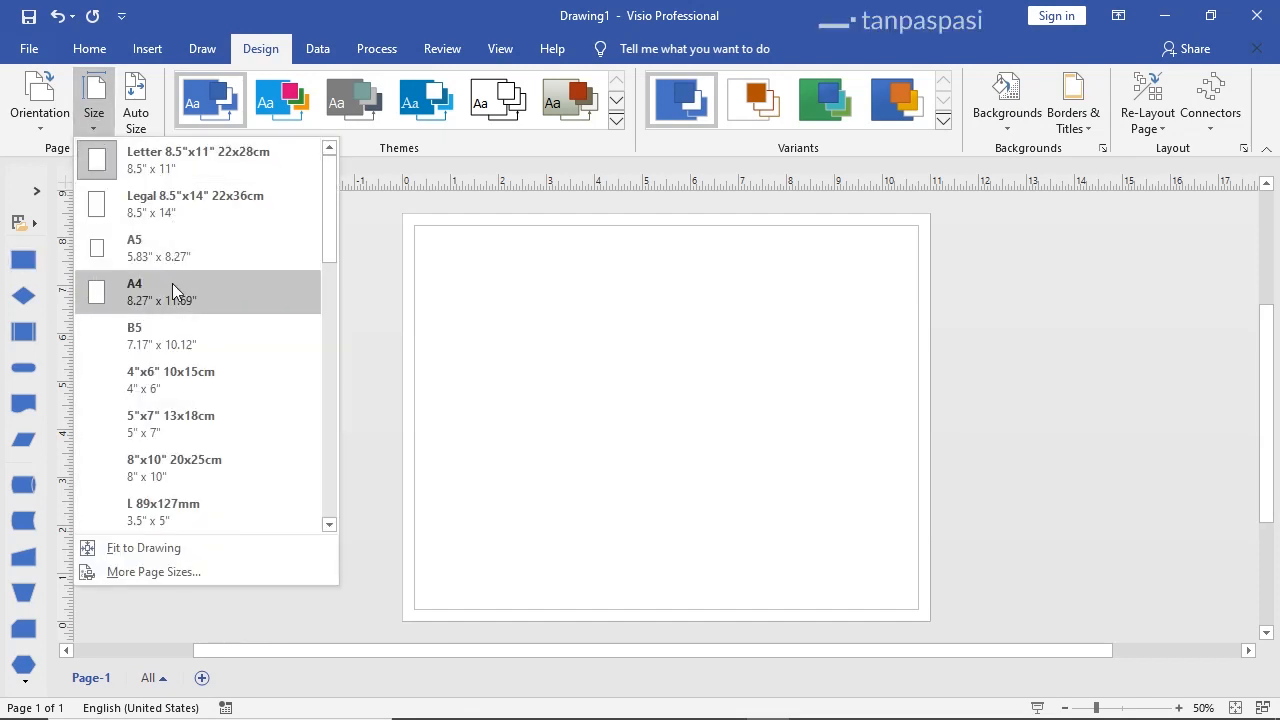
mouse_move(332, 214)
mouse_down()
mouse_move(334, 366)
mouse_move(331, 189)
mouse_up()
click(218, 285)
click(36, 120)
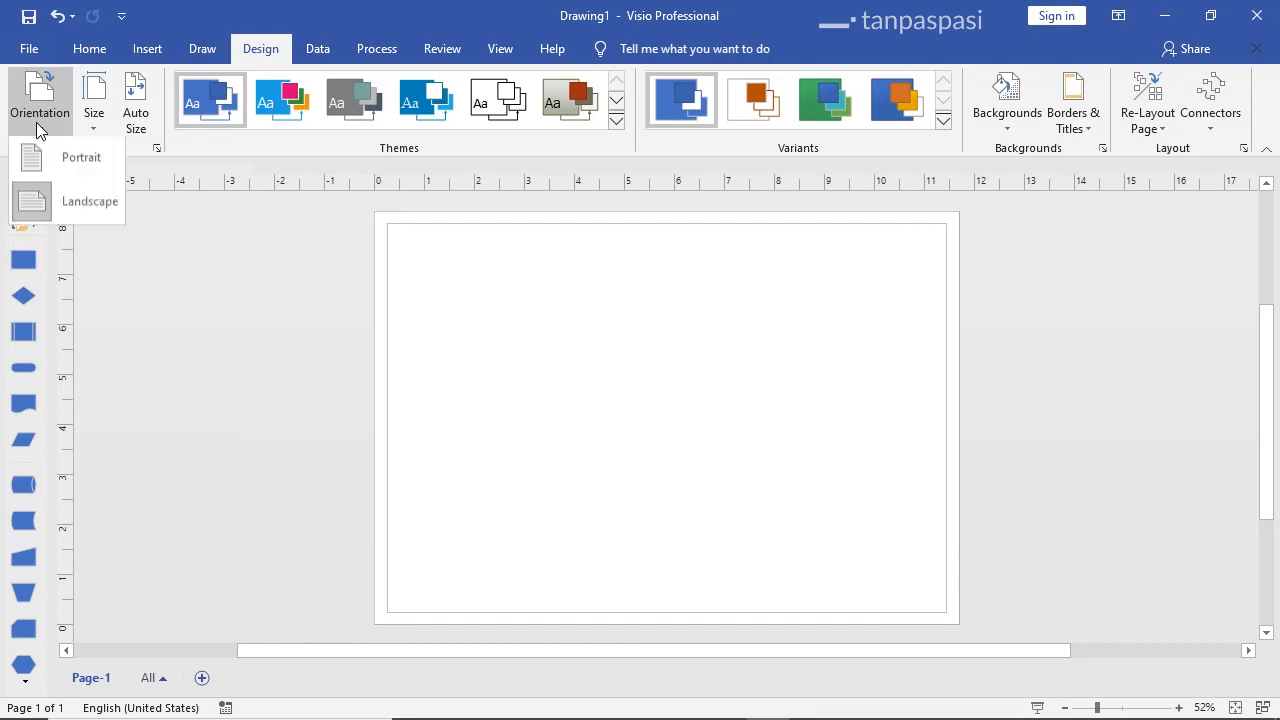
click(92, 214)
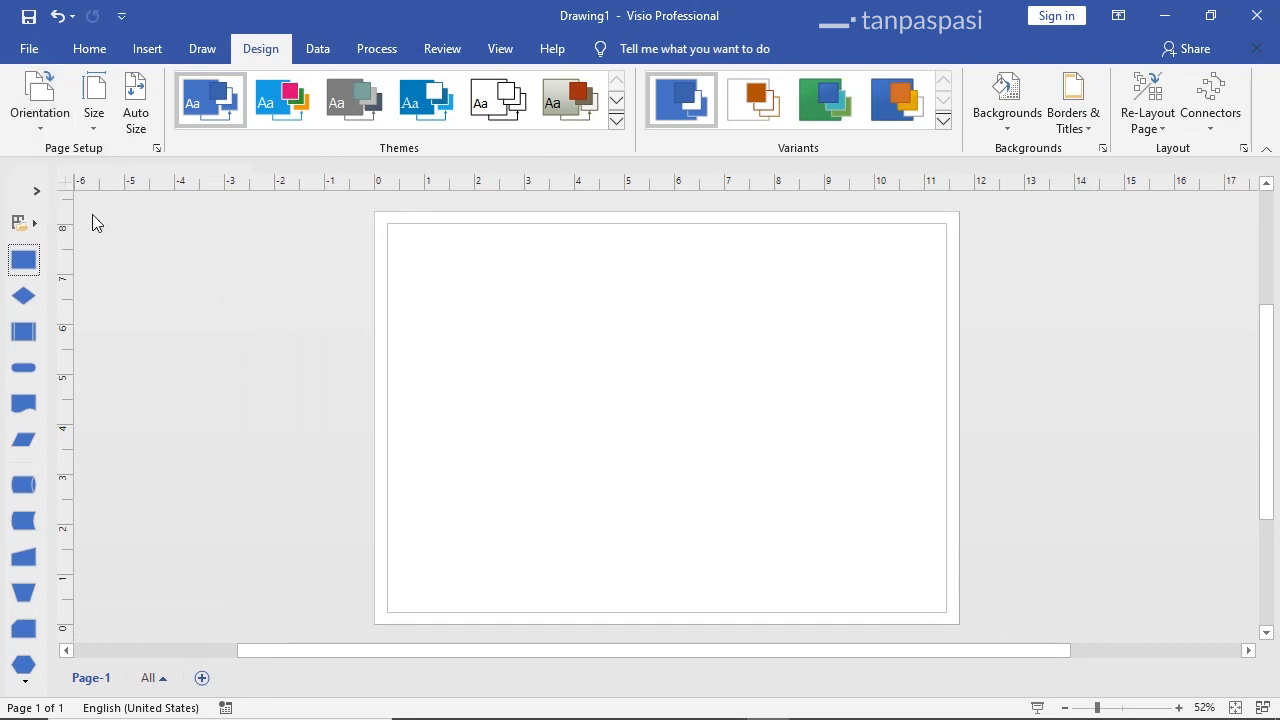
Expand the Shapes pane and show the Six Sigma House of Quality Shapes stencil
click(38, 192)
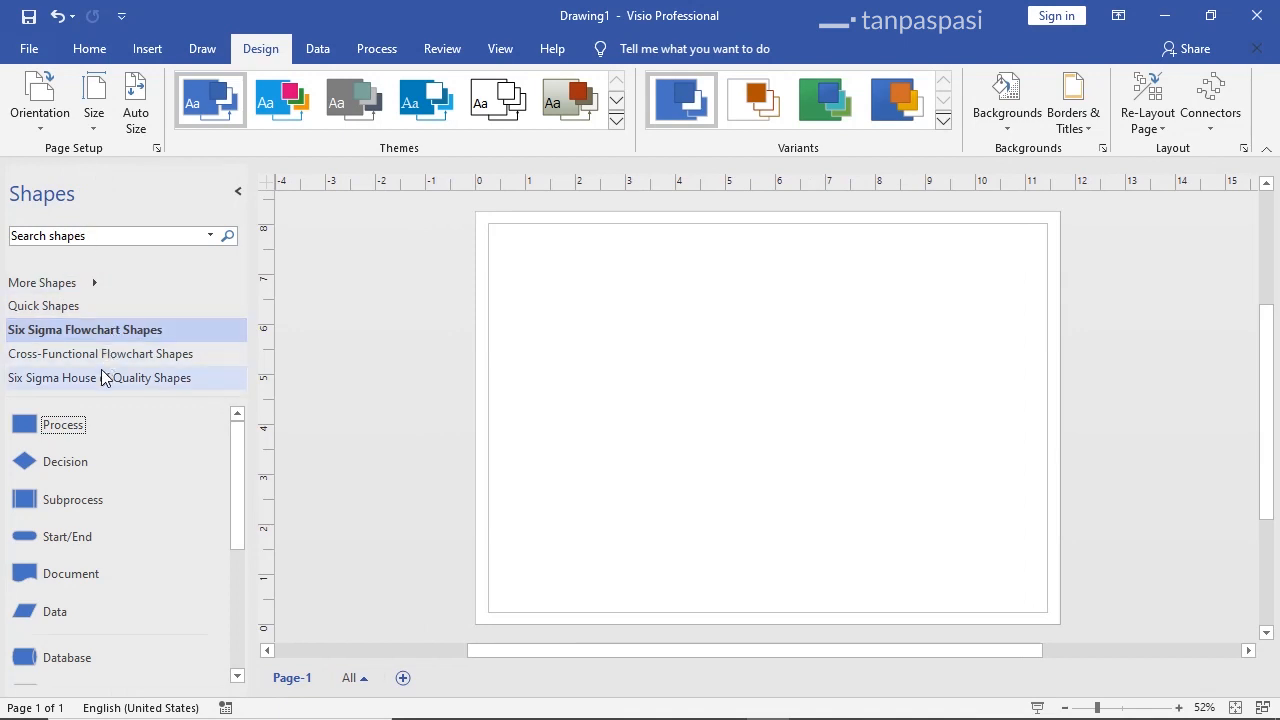
click(160, 378)
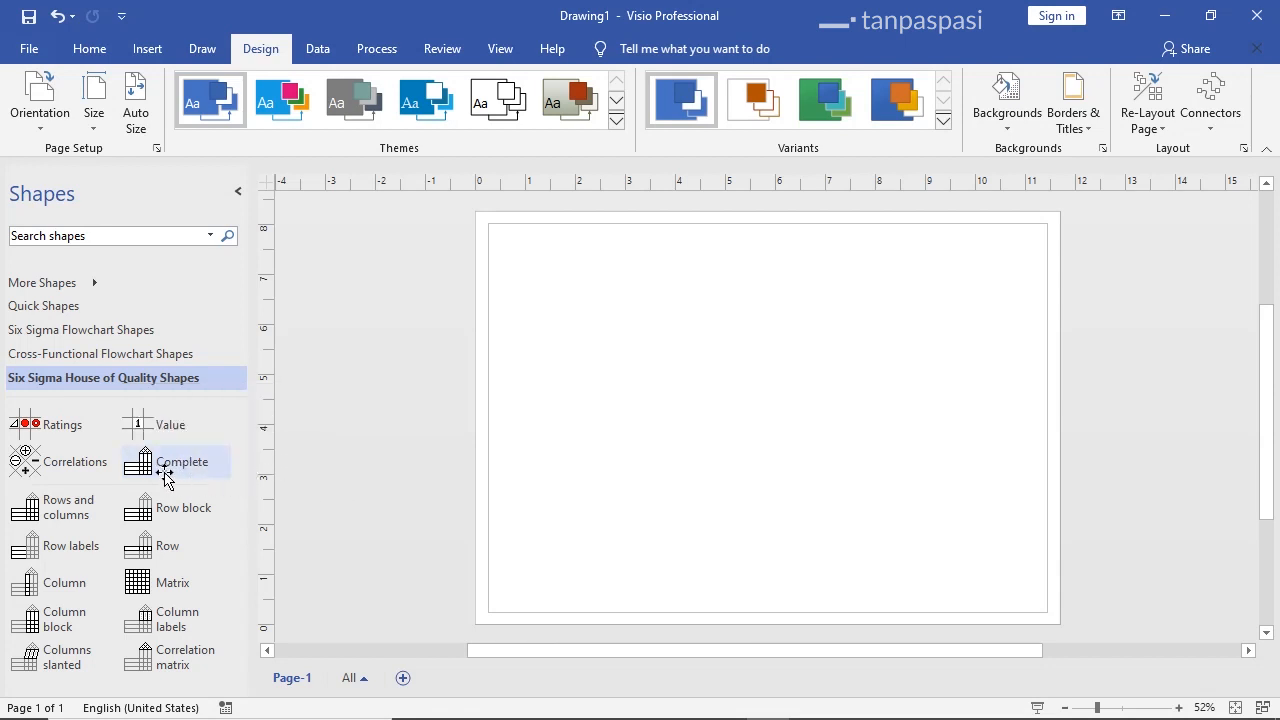
Place a Complete house of quality shape near the middle of the page, inspect it up close, and delete it
drag(164, 472, 725, 443)
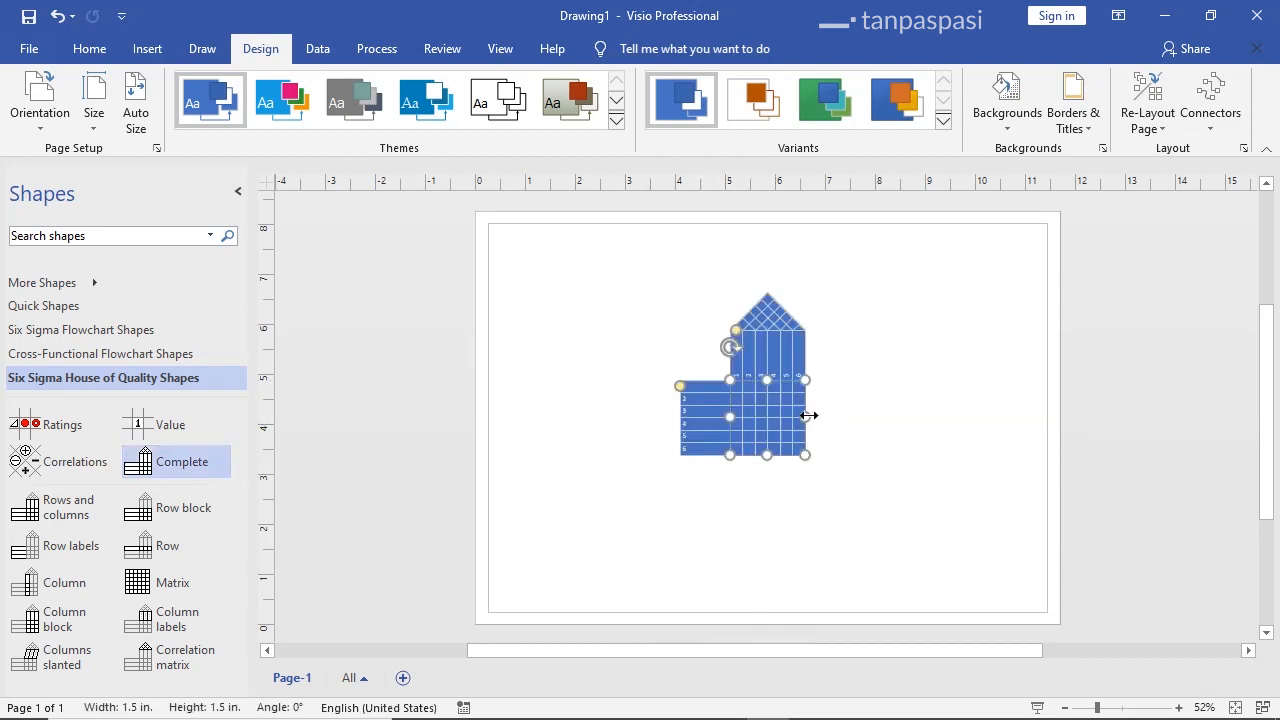
click(868, 402)
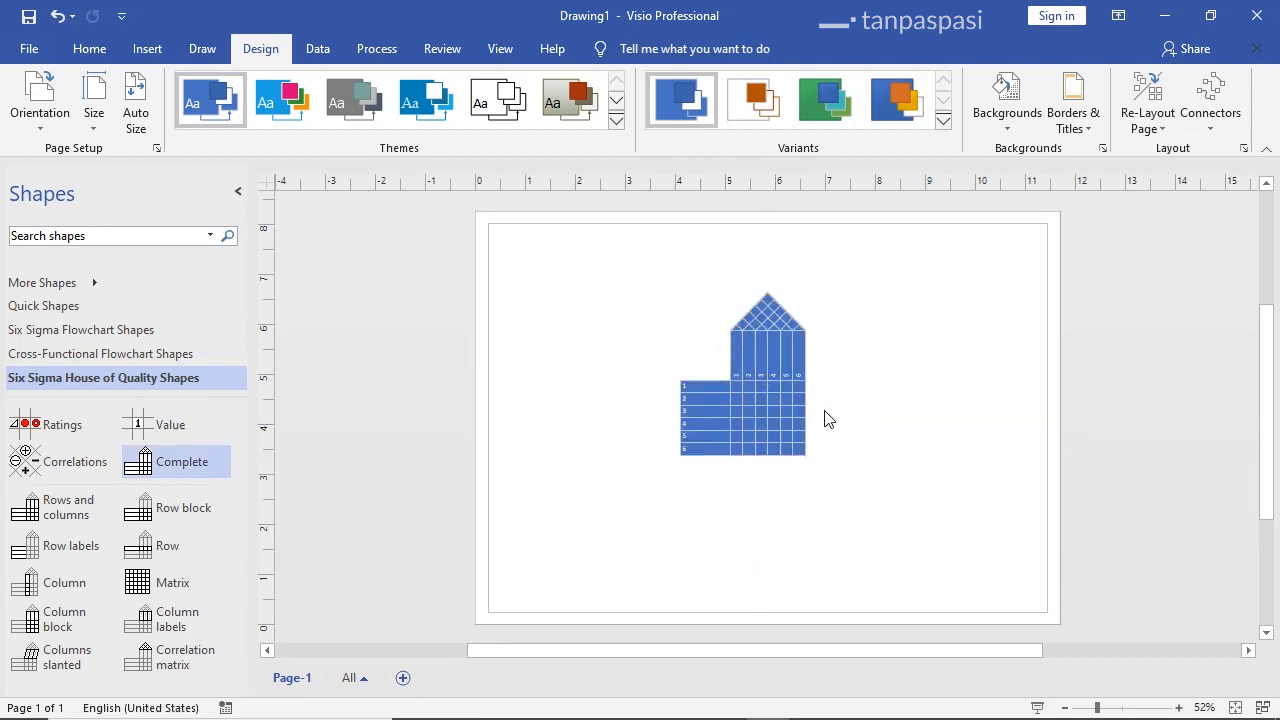
scroll(800, 414, up, 3)
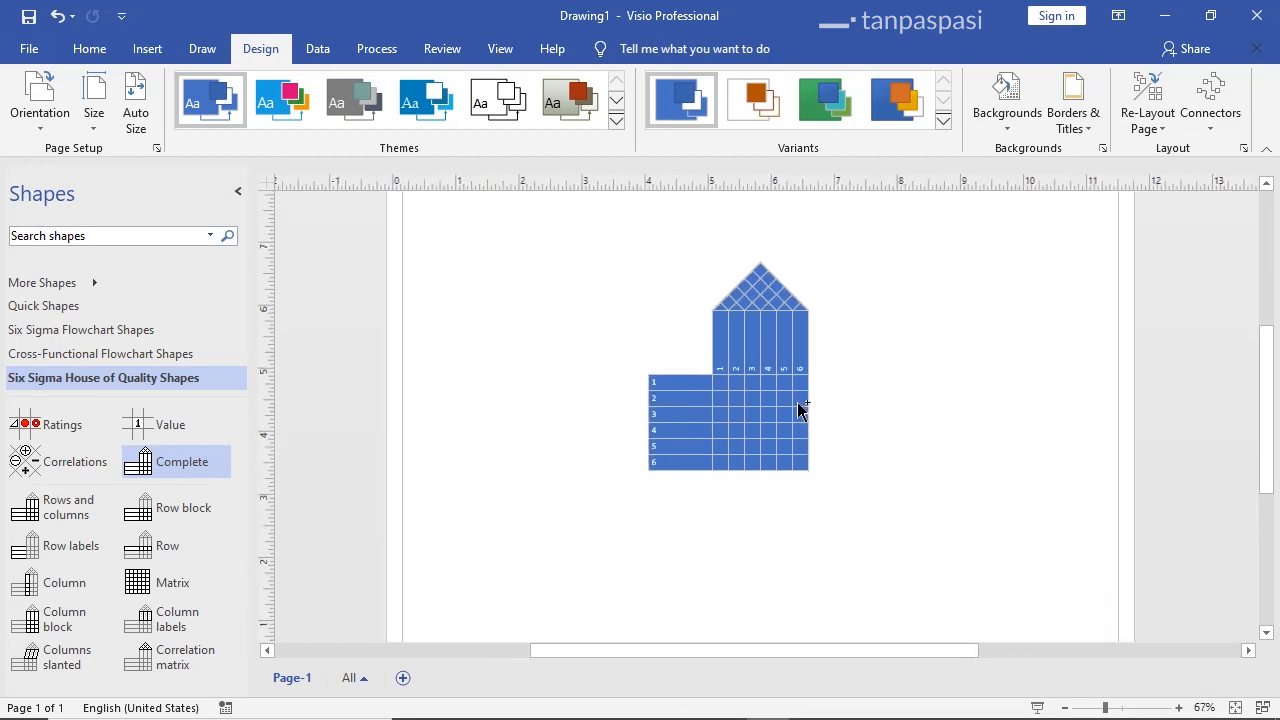
scroll(791, 370, up, 1)
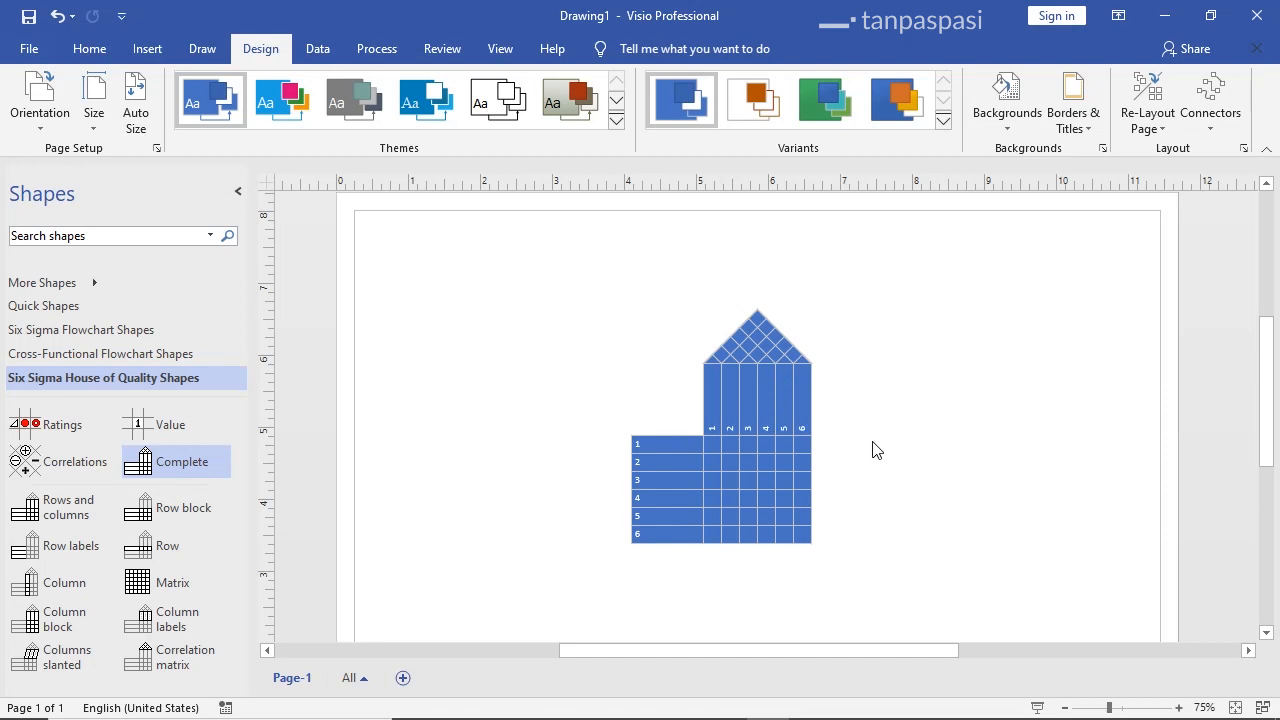
click(770, 450)
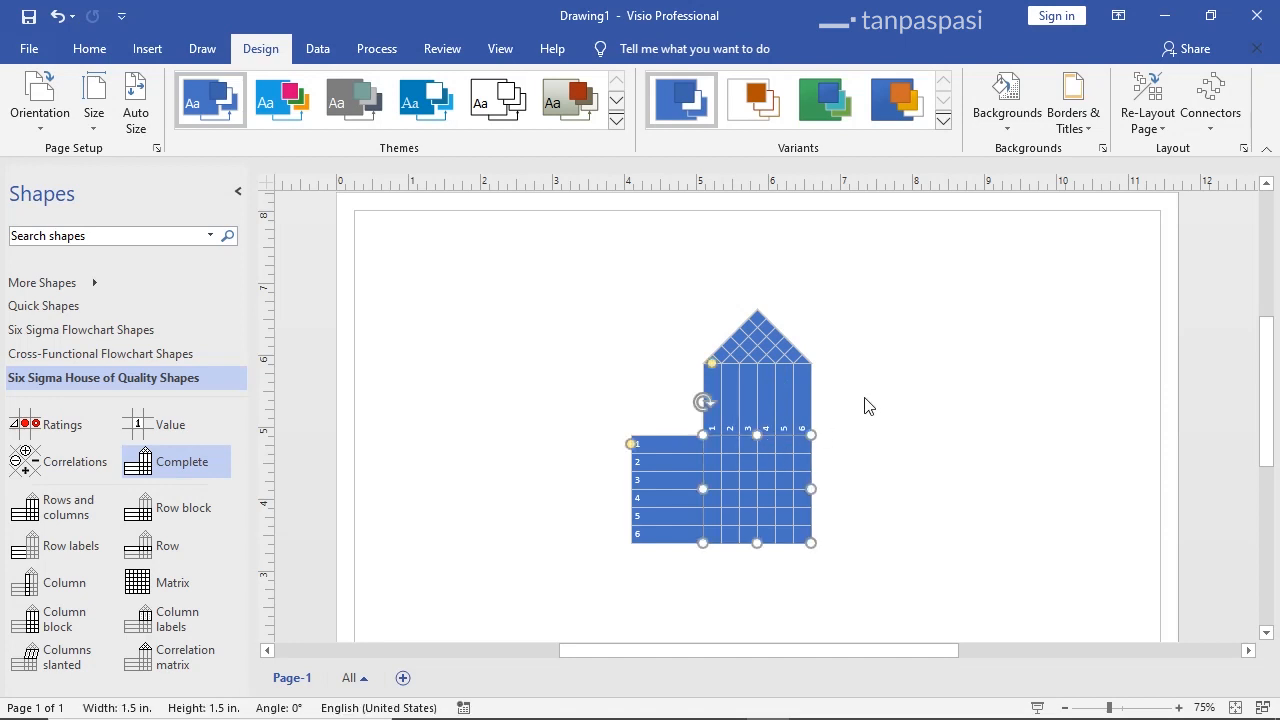
key(Delete)
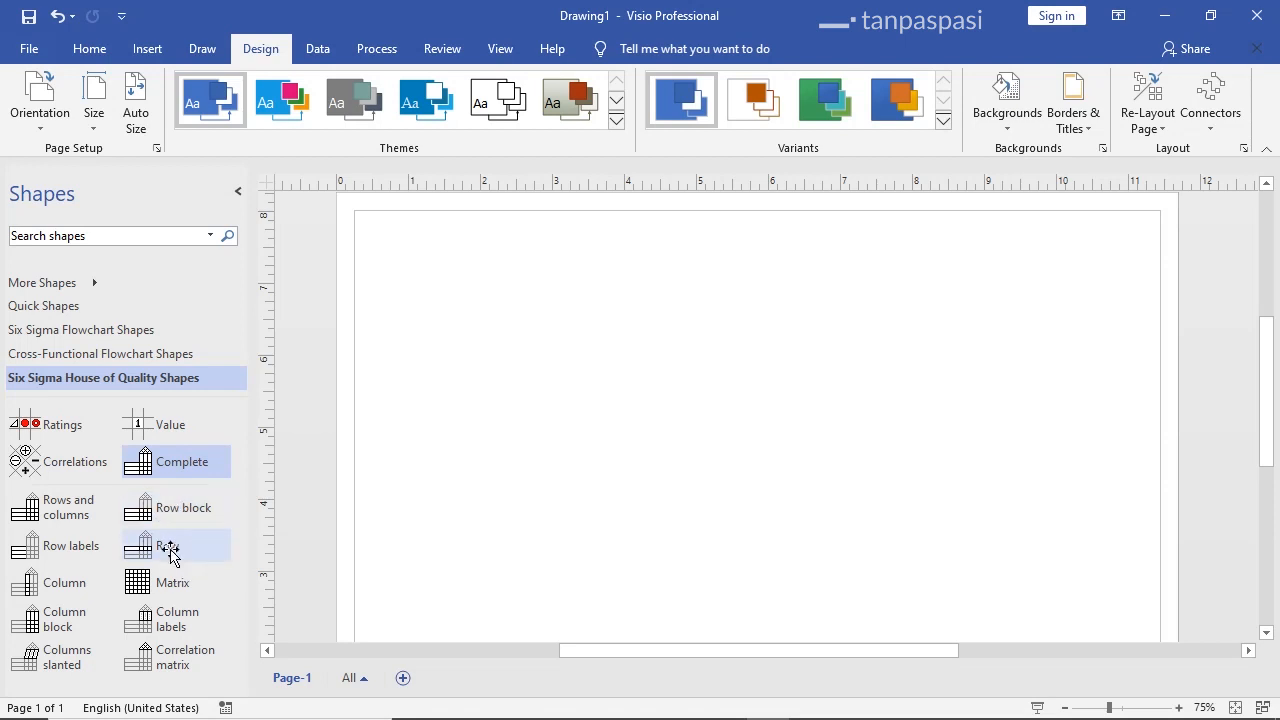
Place a trial Row labels shape on the page and delete it
scroll(571, 391, down, 3)
scroll(572, 391, up, 3)
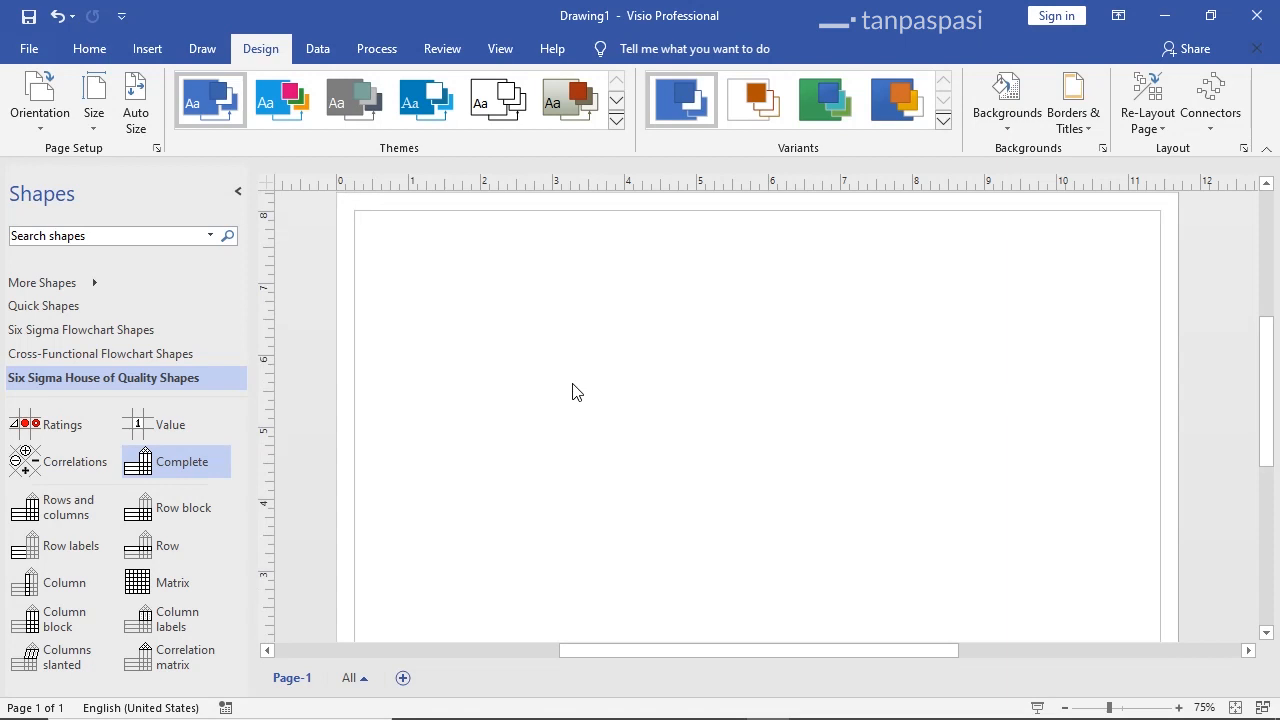
scroll(572, 391, down, 5)
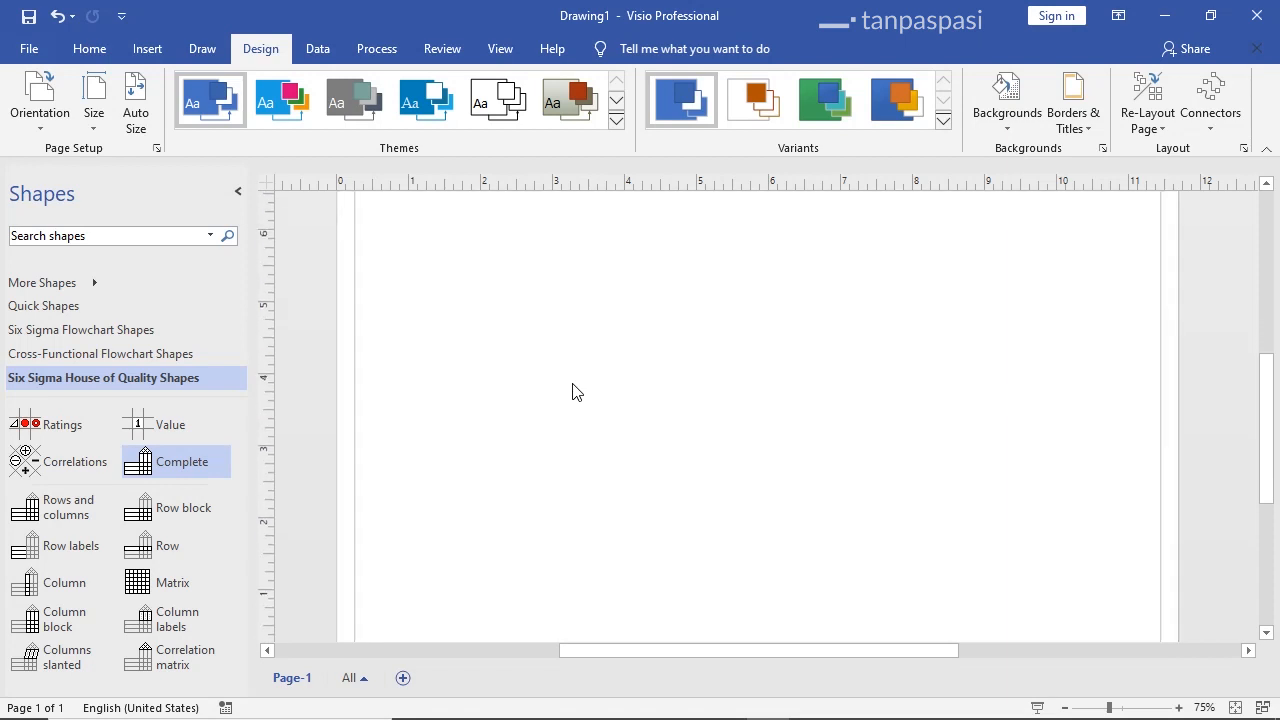
scroll(572, 391, up, 4)
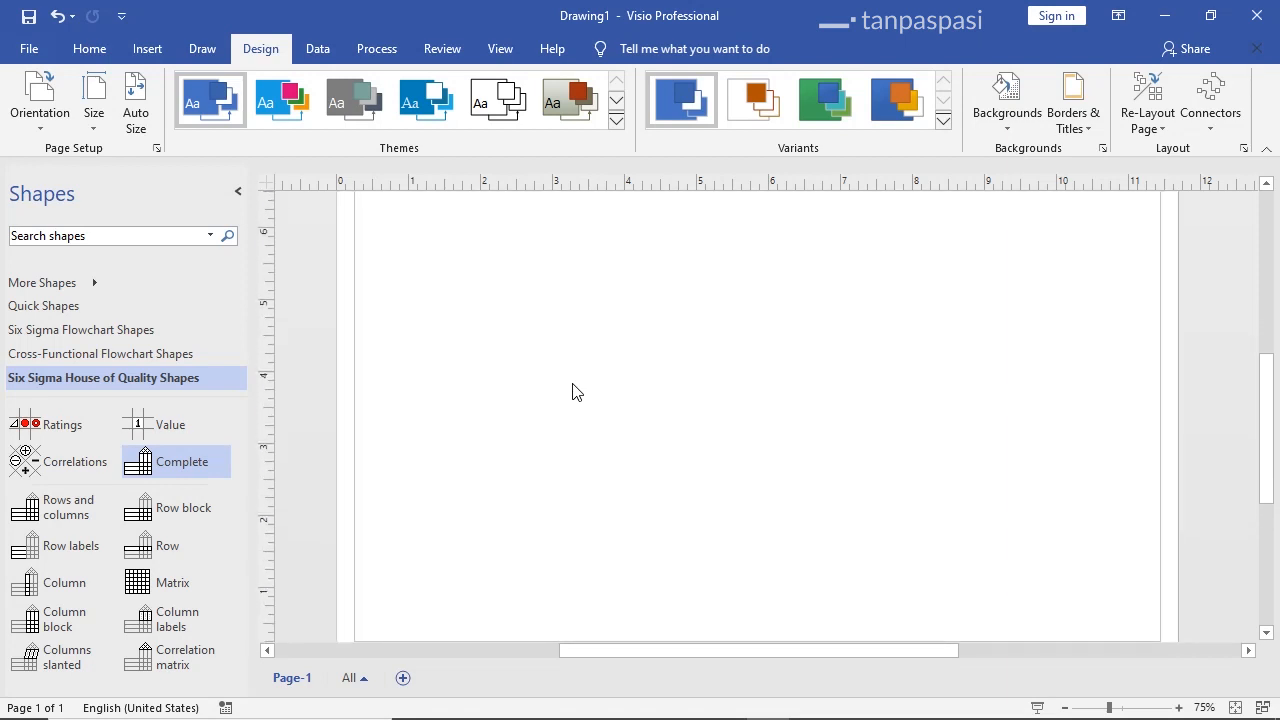
mouse_move(54, 547)
mouse_down()
mouse_move(263, 526)
mouse_move(488, 455)
mouse_move(503, 413)
mouse_move(506, 428)
mouse_up()
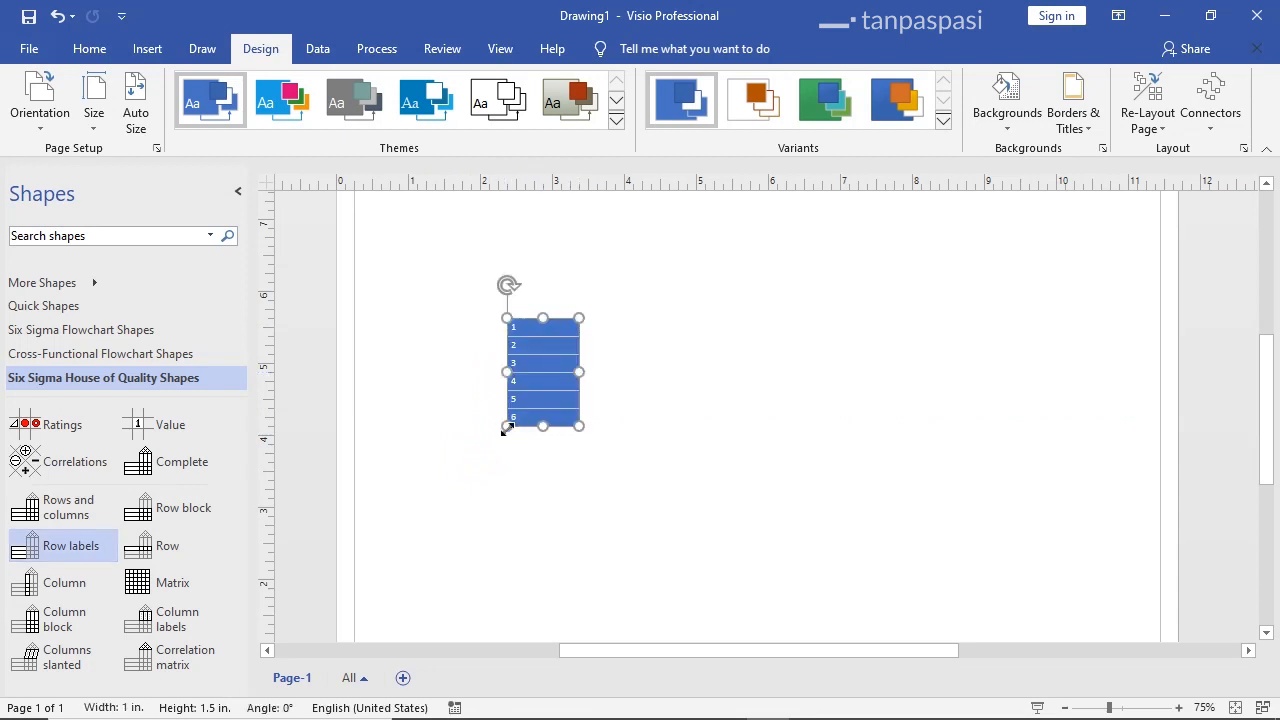
key(Delete)
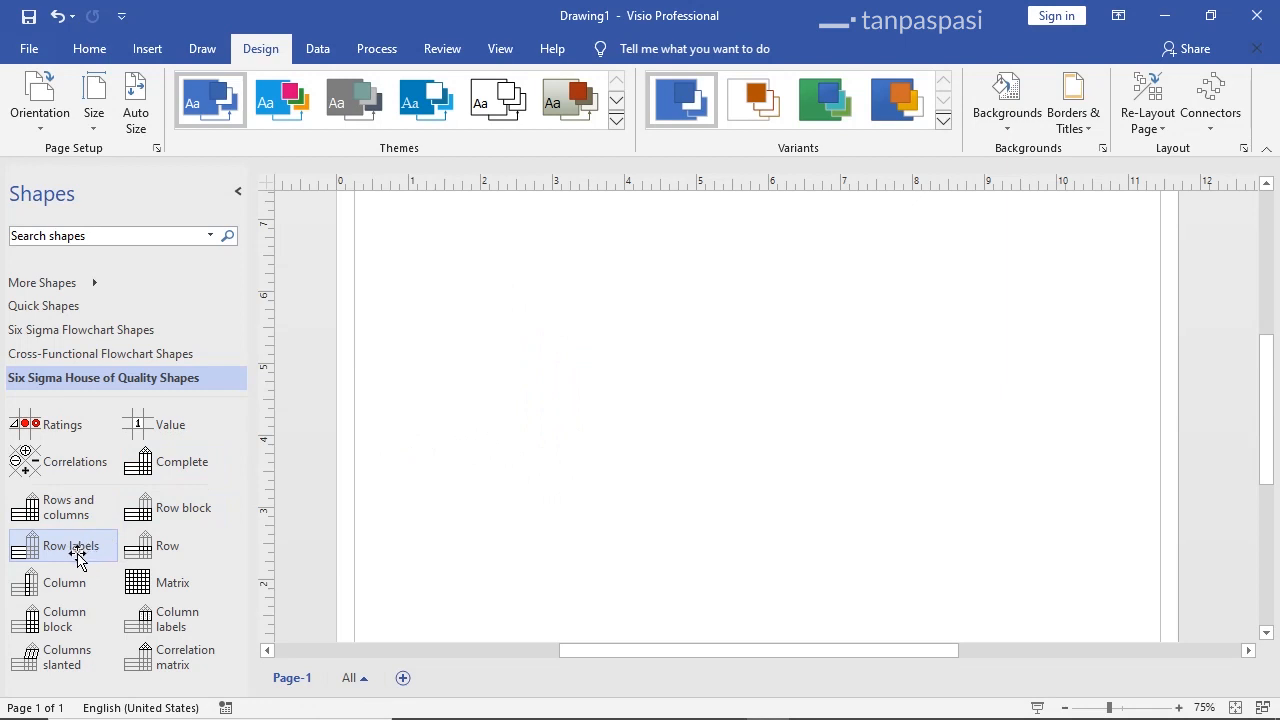
Place a Row labels shape on the left part of the page and set it to No Fill
drag(47, 550, 480, 473)
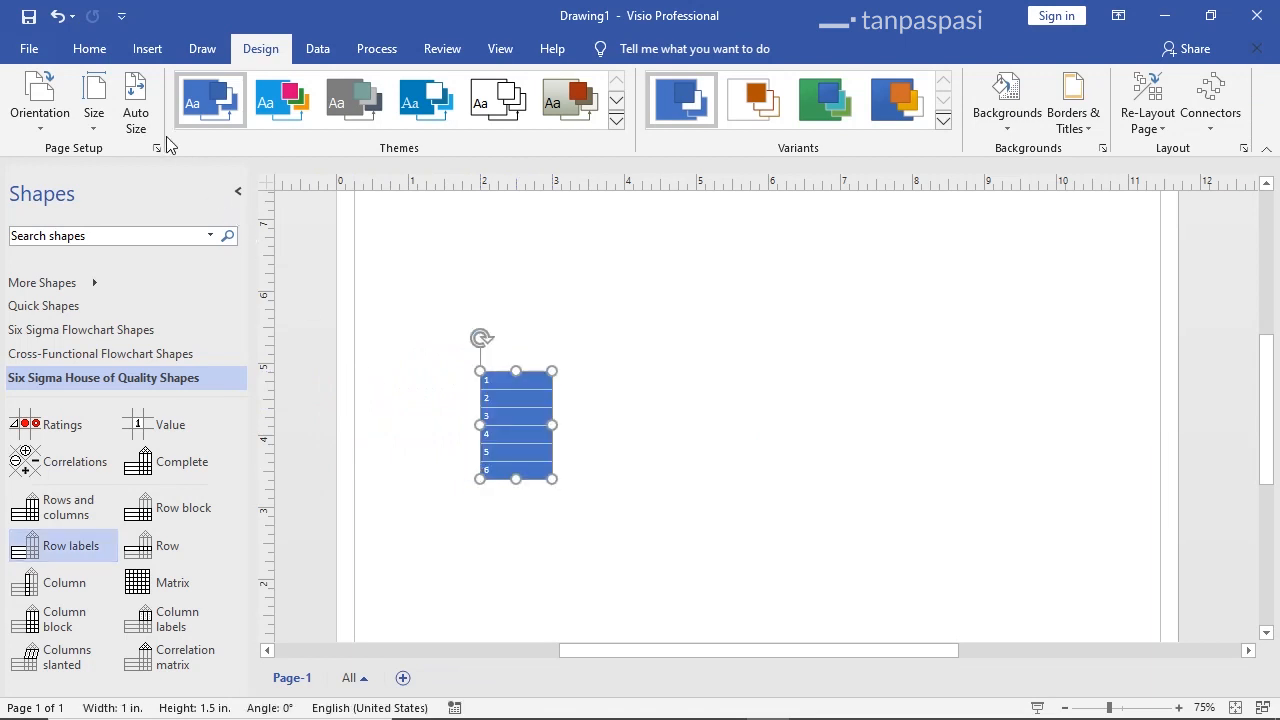
click(89, 48)
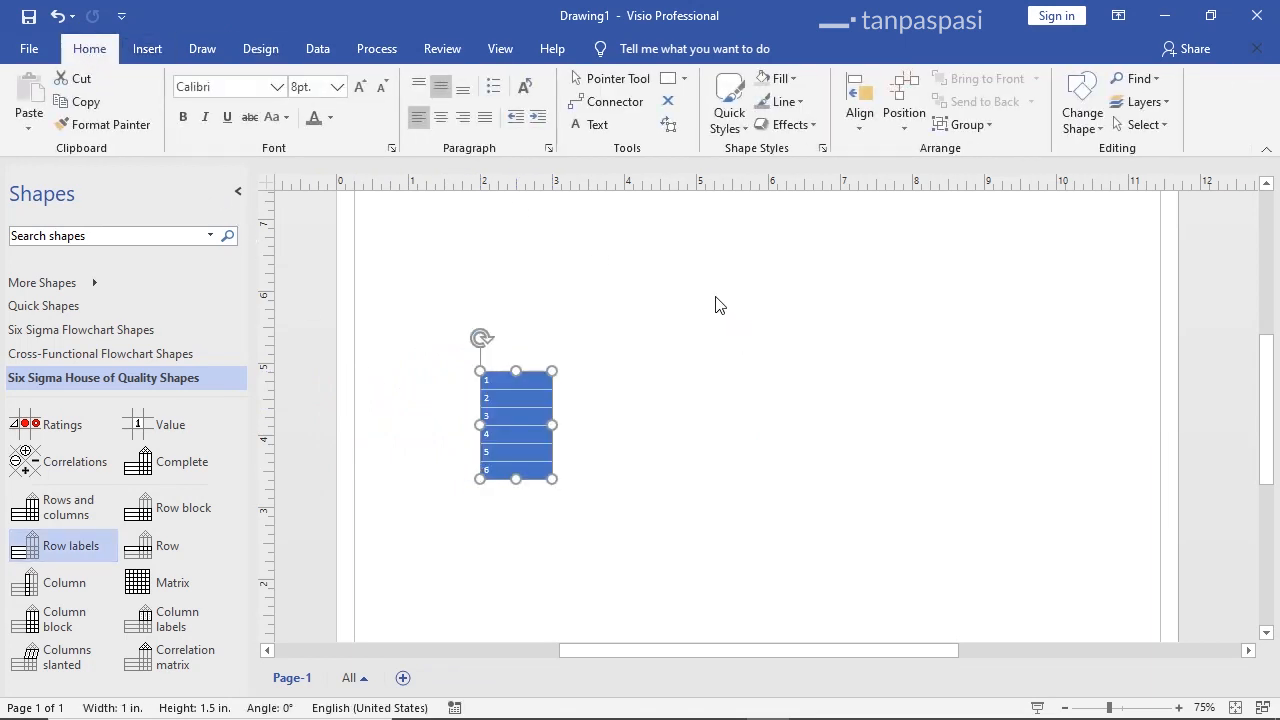
click(778, 79)
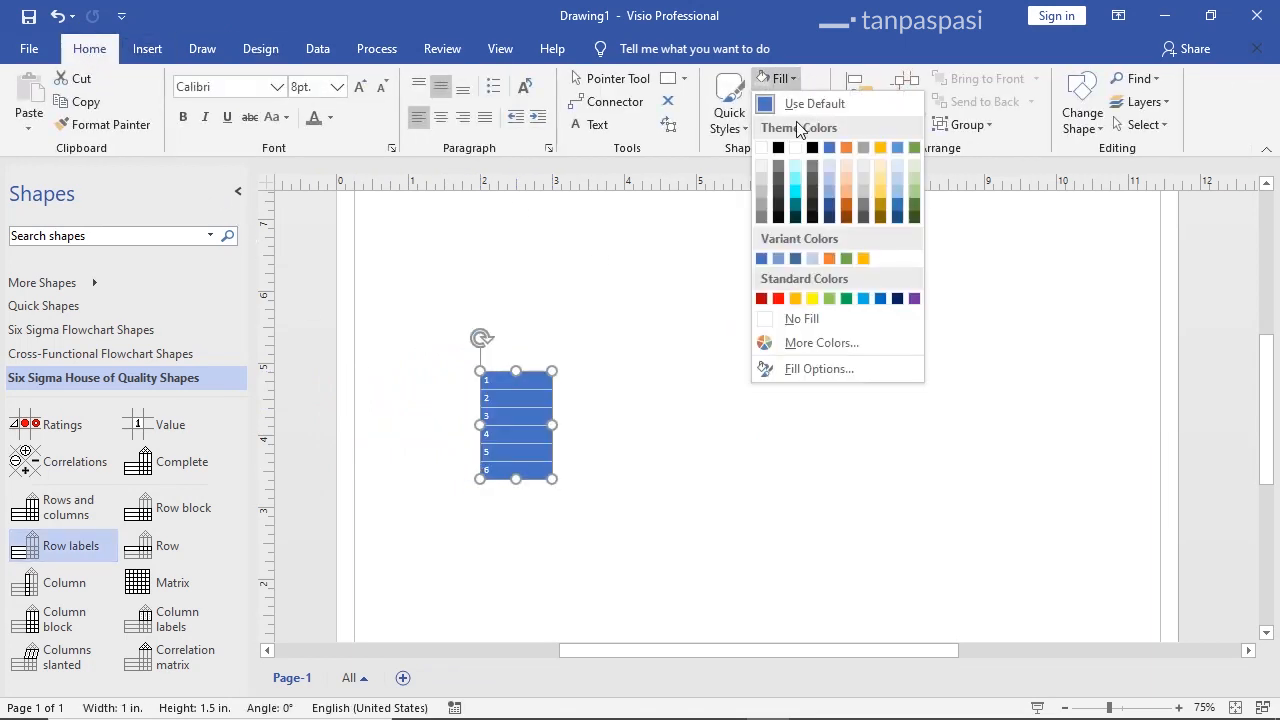
click(799, 320)
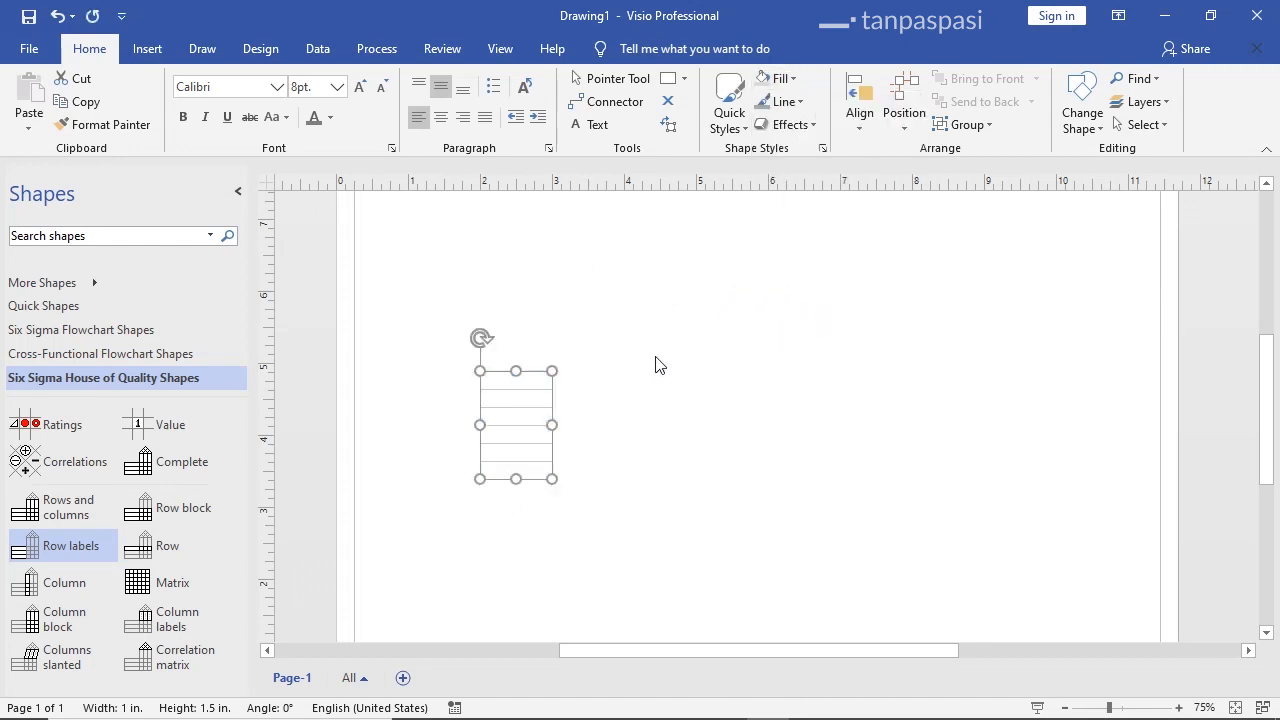
click(588, 383)
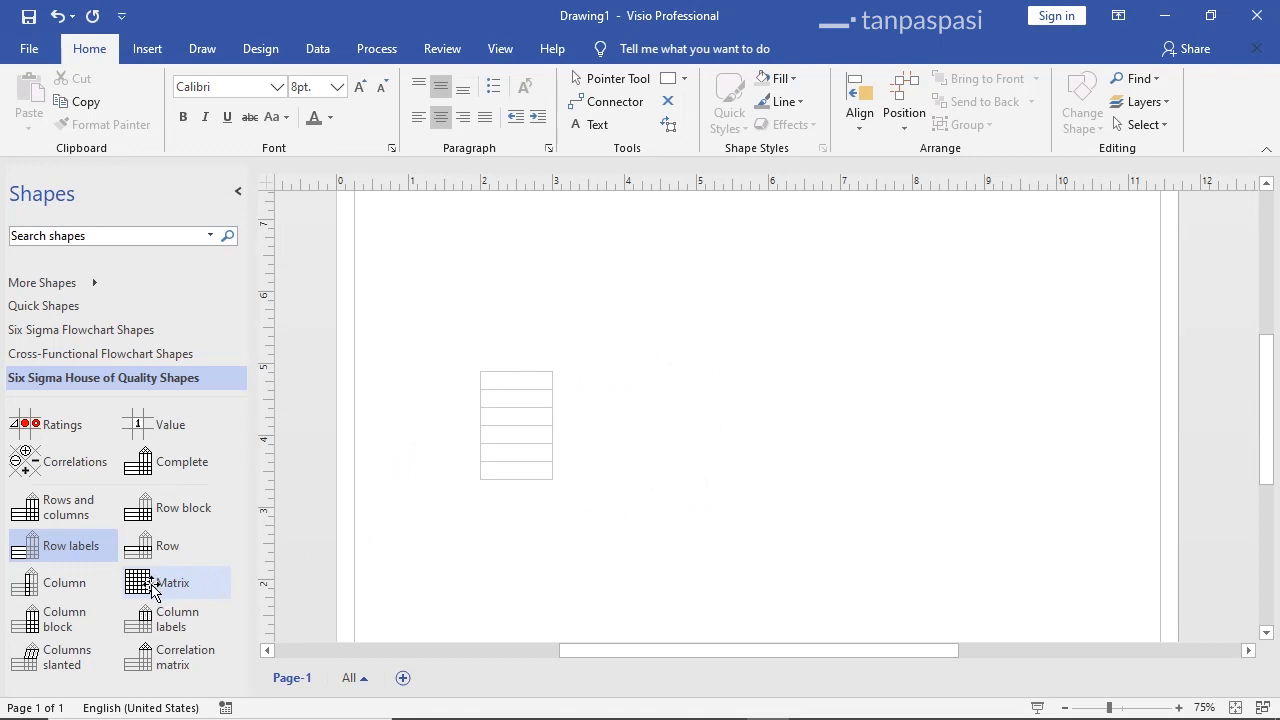
Attach a Matrix shape to the right edge of the row labels and set it to No Fill
drag(152, 590, 552, 476)
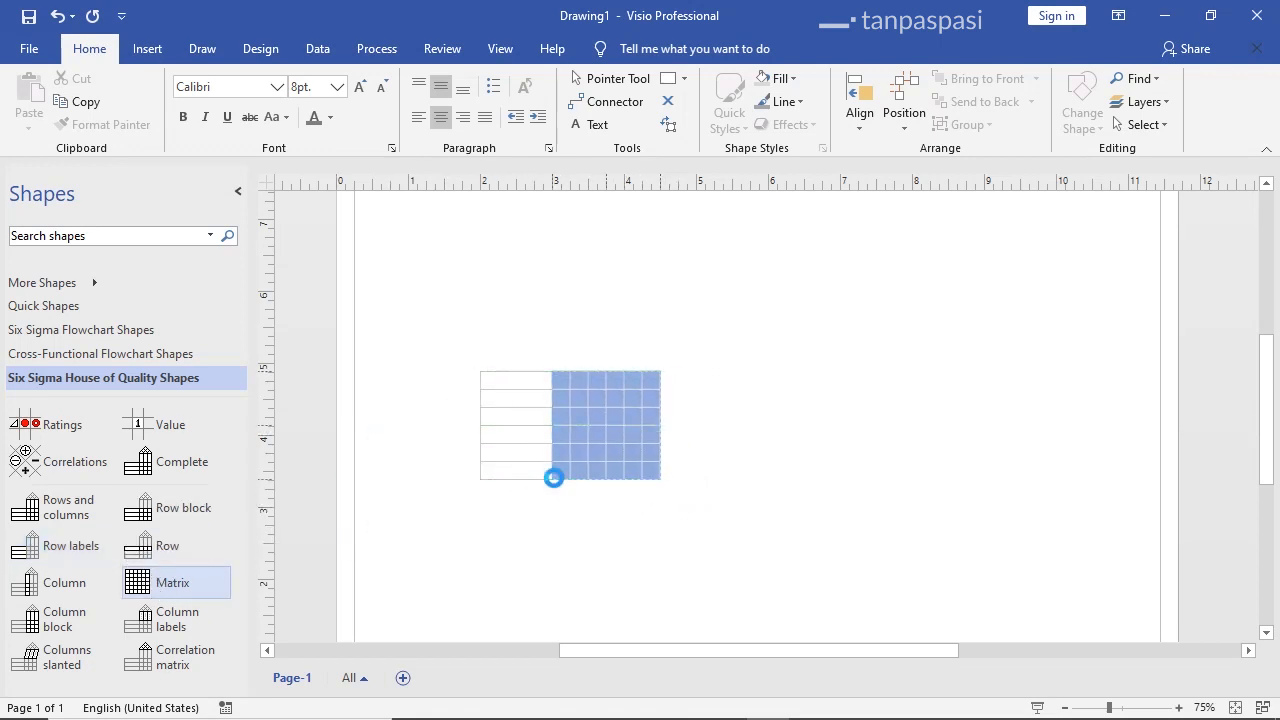
click(788, 80)
click(787, 316)
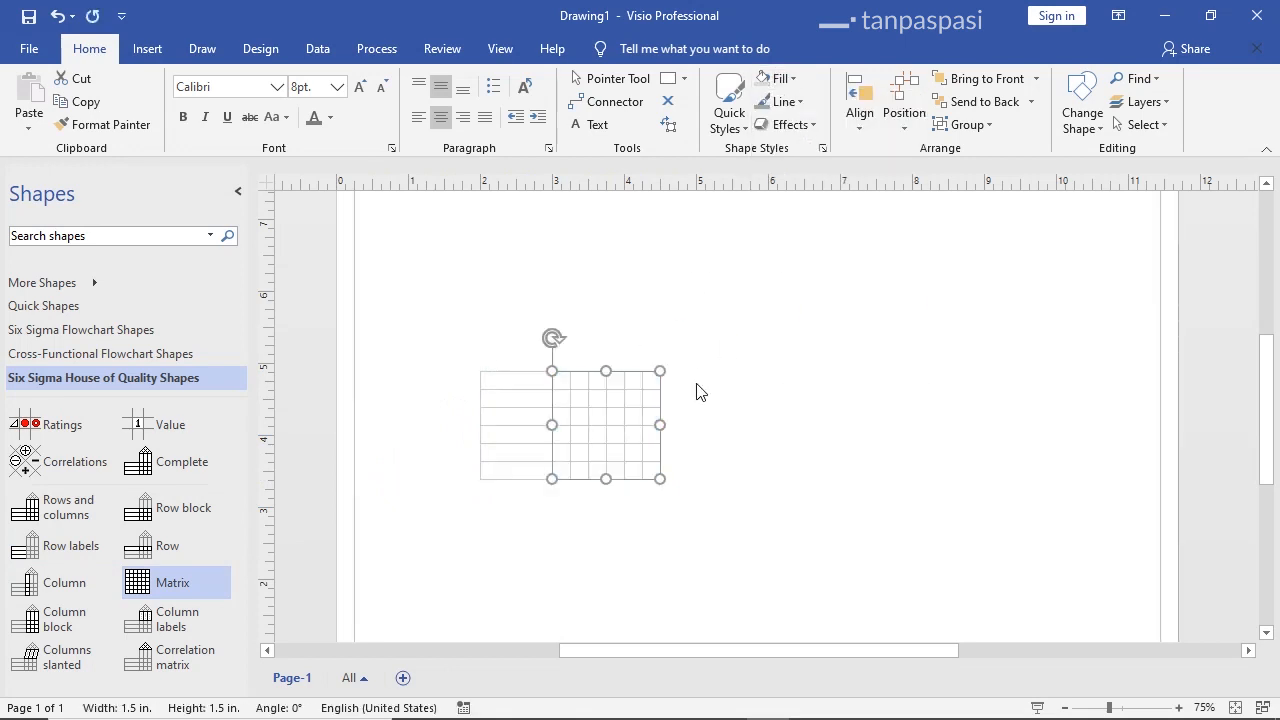
click(698, 390)
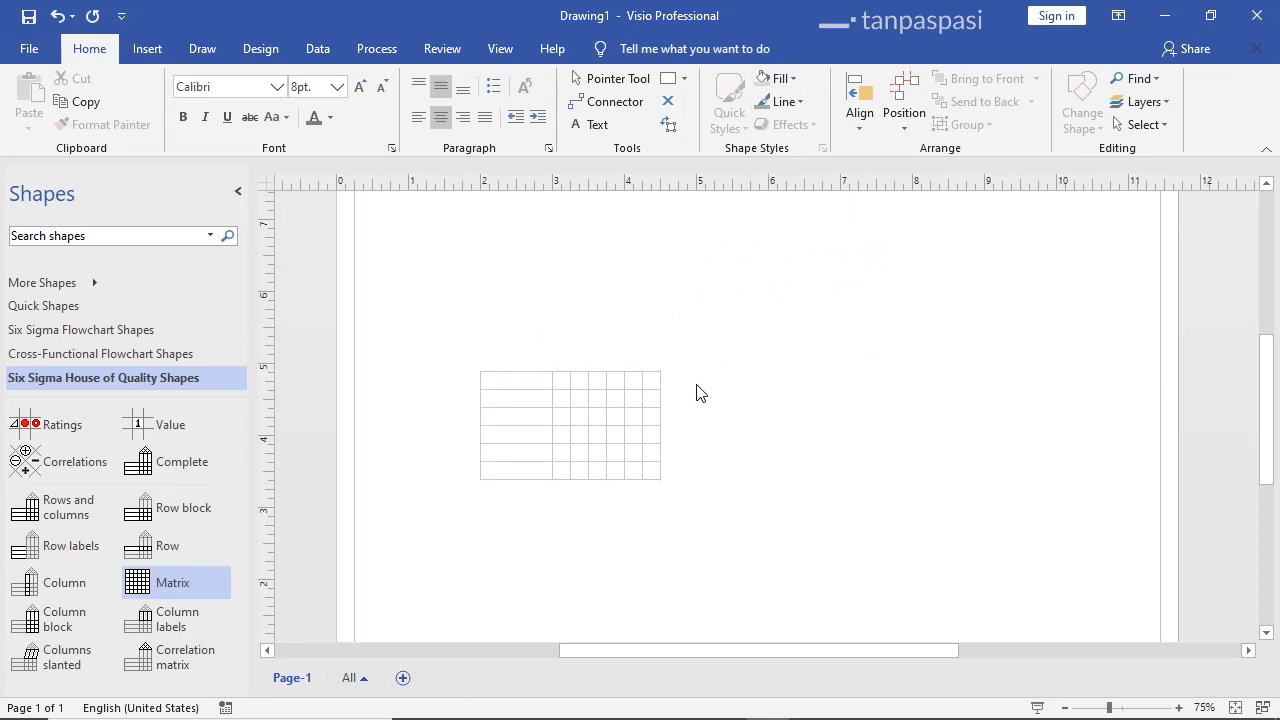
Widen the row labels shape leftward to about 2.1 in and move it together with the matrix toward the page's middle
click(517, 406)
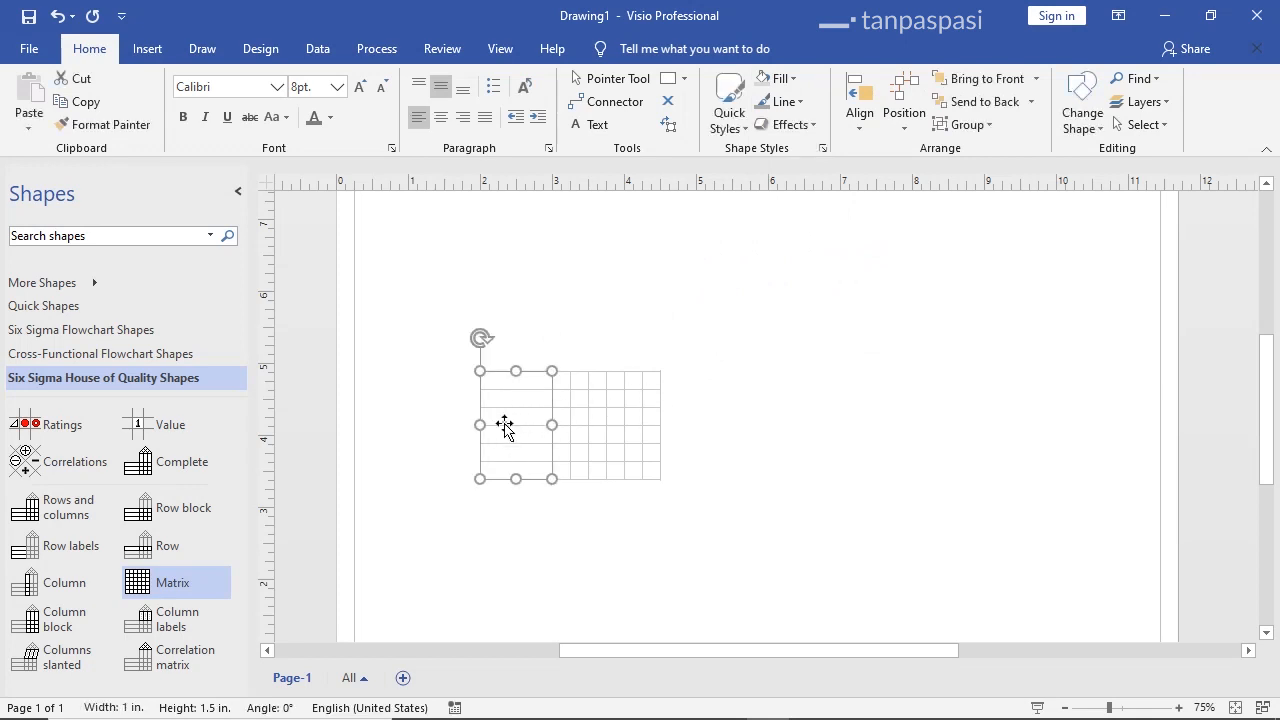
drag(483, 424, 399, 424)
drag(368, 281, 738, 541)
drag(606, 429, 823, 436)
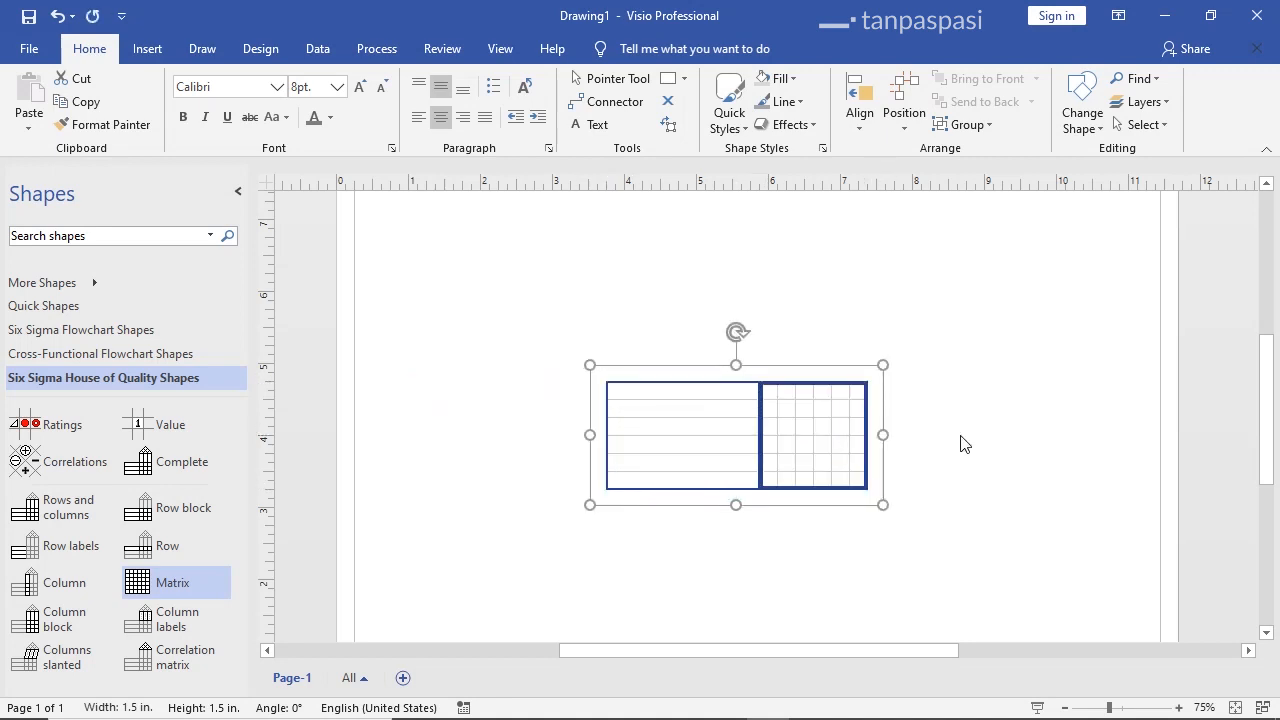
Extend the left edge of the row labels shape and adjust its width to 3 in
click(963, 443)
scroll(917, 443, down, 1)
click(659, 377)
drag(605, 371, 480, 371)
click(877, 423)
scroll(900, 405, up, 2)
click(507, 507)
drag(480, 499, 543, 499)
click(950, 457)
scroll(946, 451, down, 3)
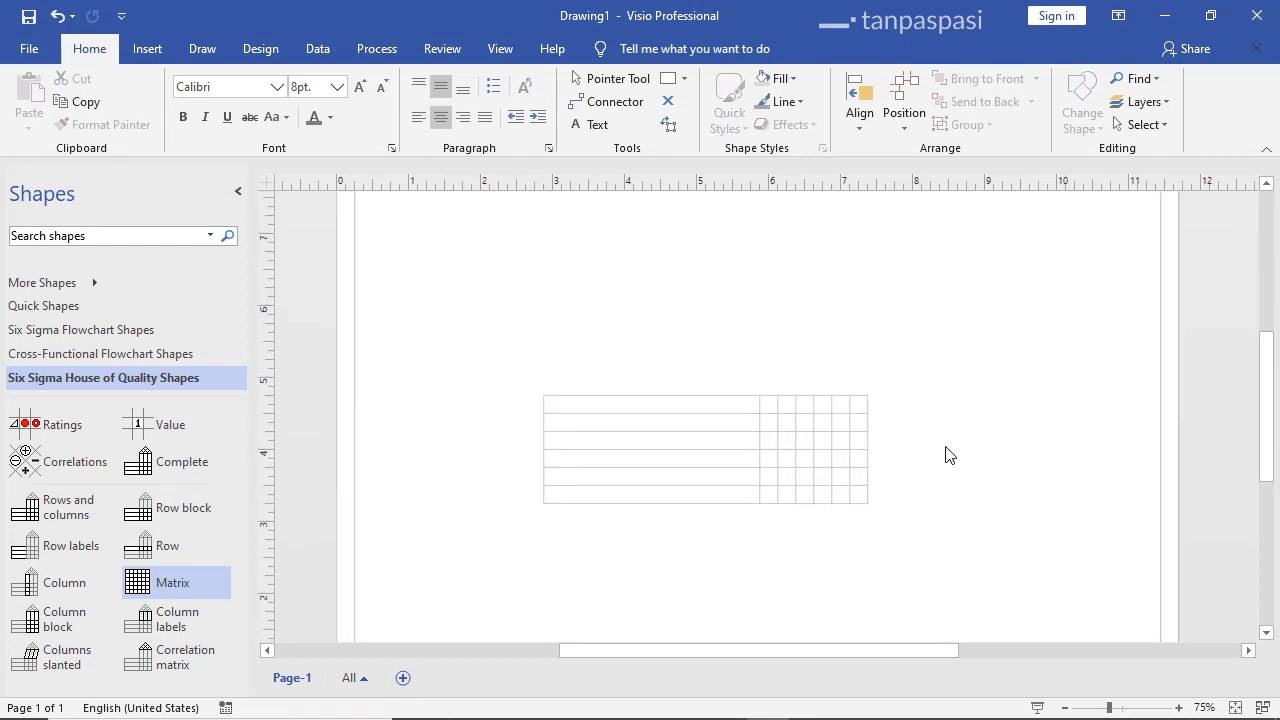
scroll(931, 451, up, 2)
scroll(743, 417, up, 1)
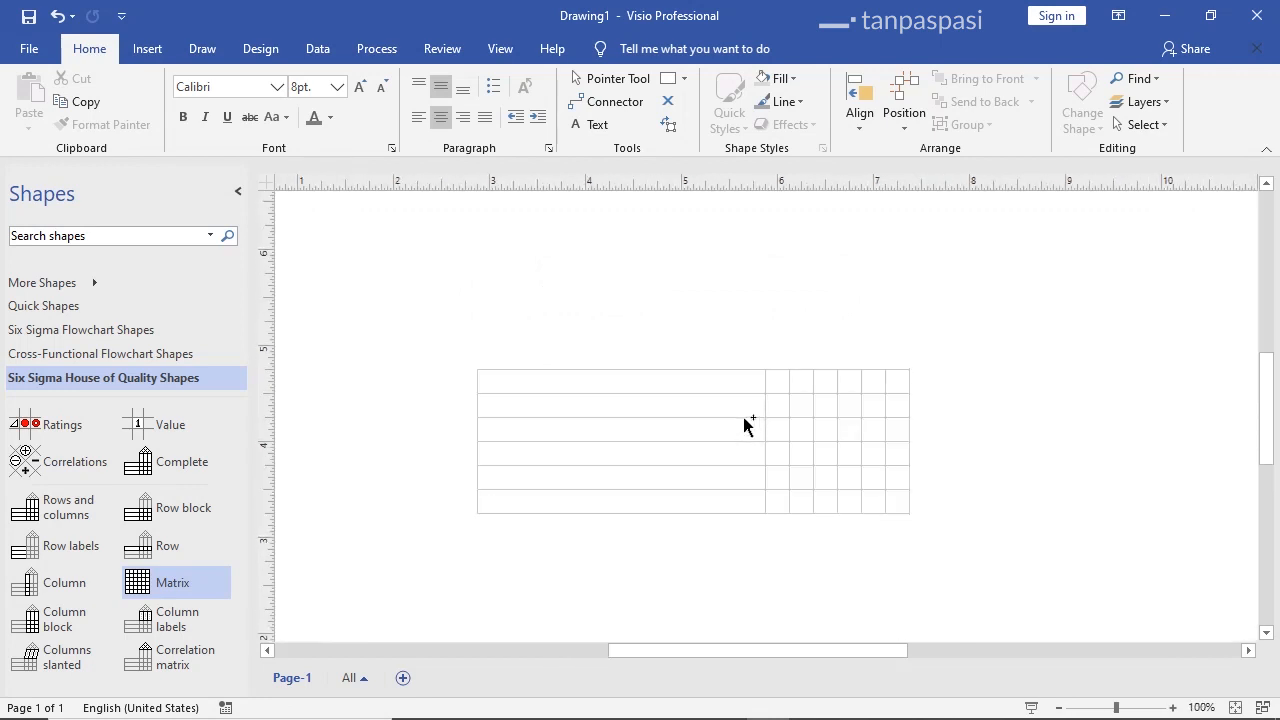
Enter "Konsumen menginginkan kemasan unik" as the text of the first row label
click(657, 393)
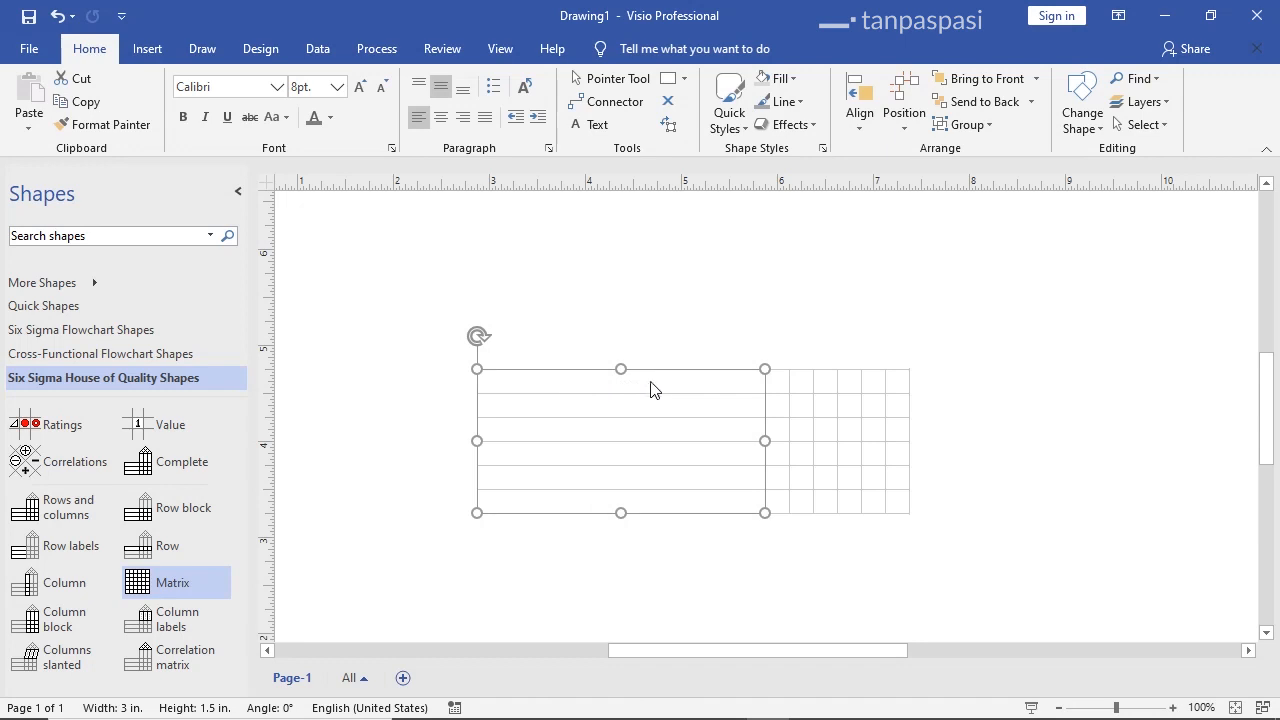
click(592, 391)
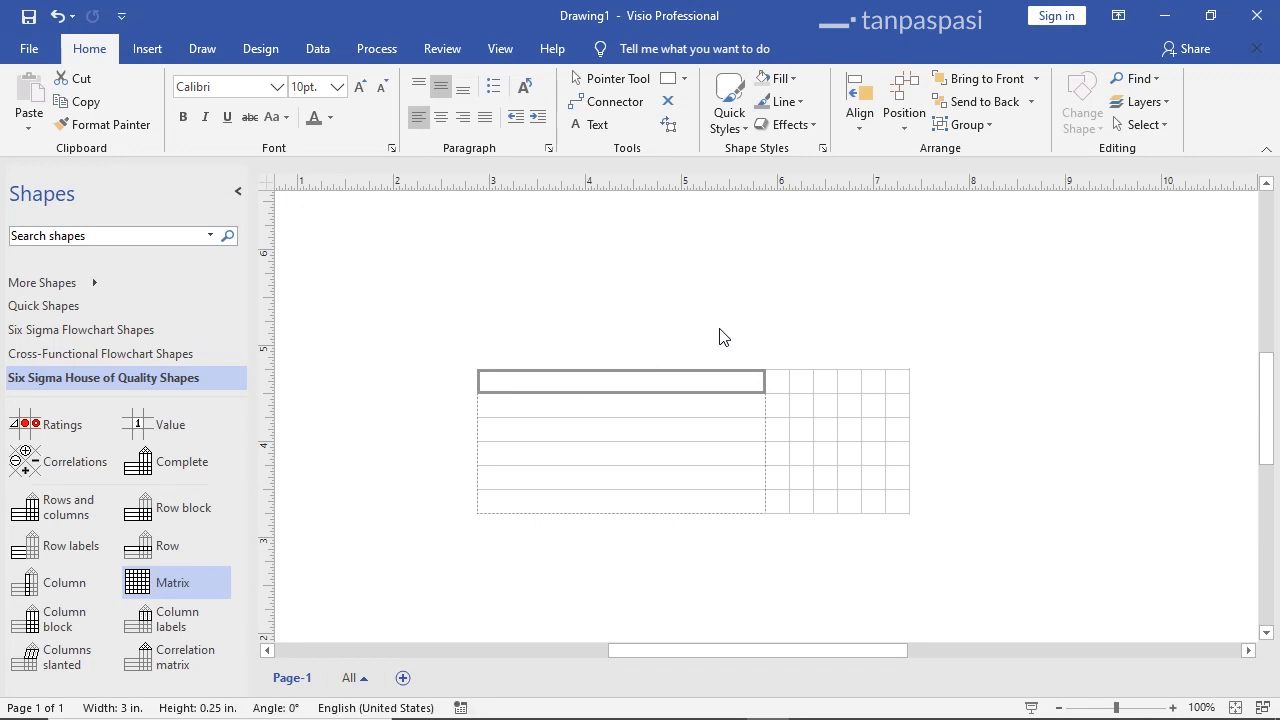
text(Konsumen menginginkan kemasan unik)
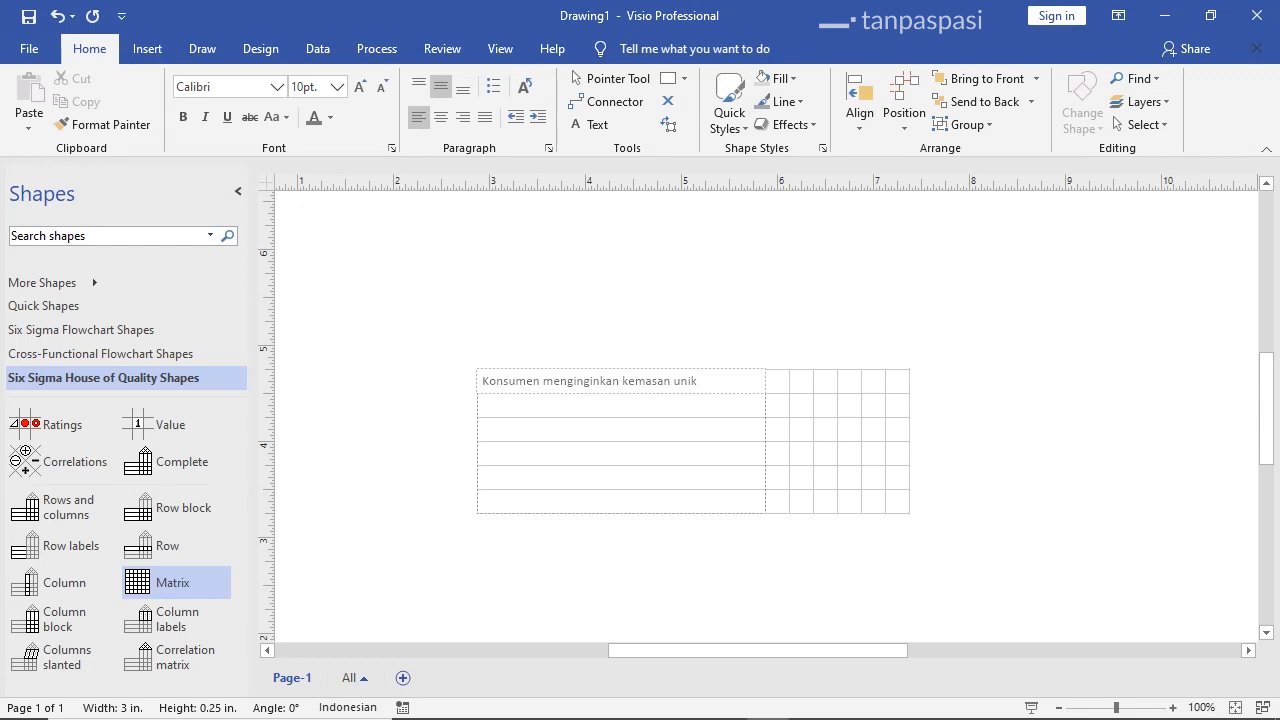
click(1056, 417)
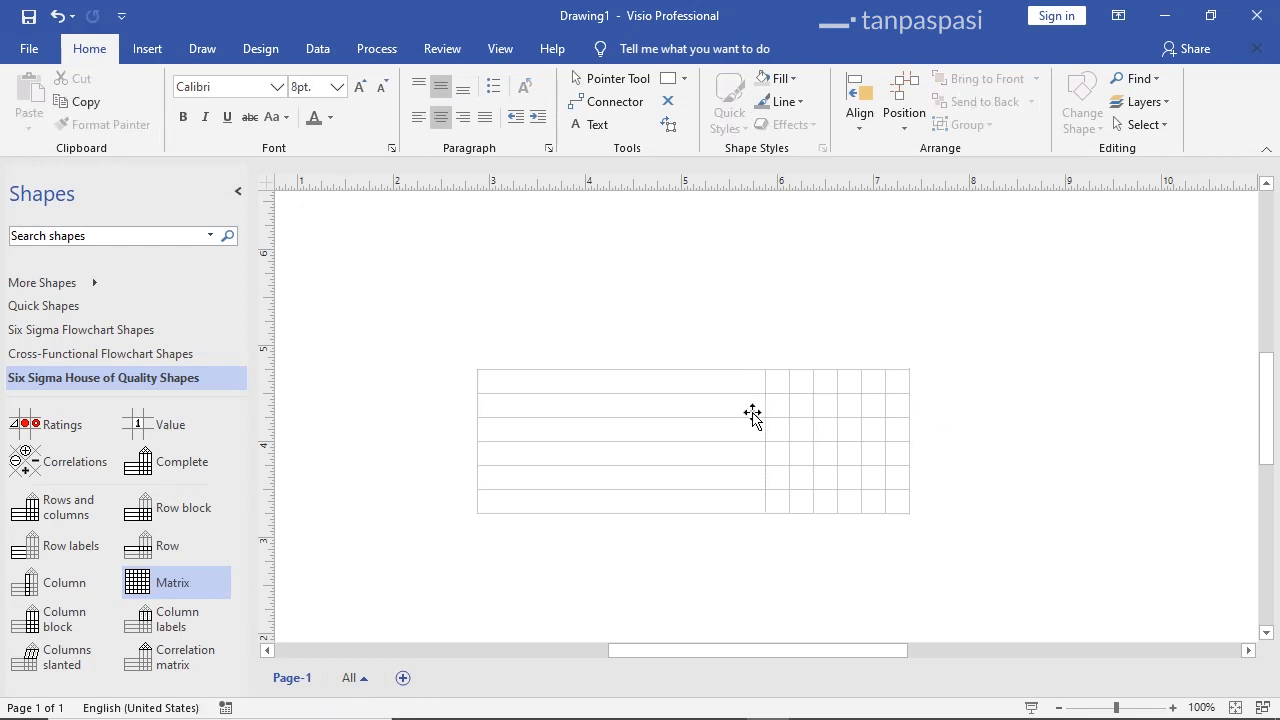
click(718, 412)
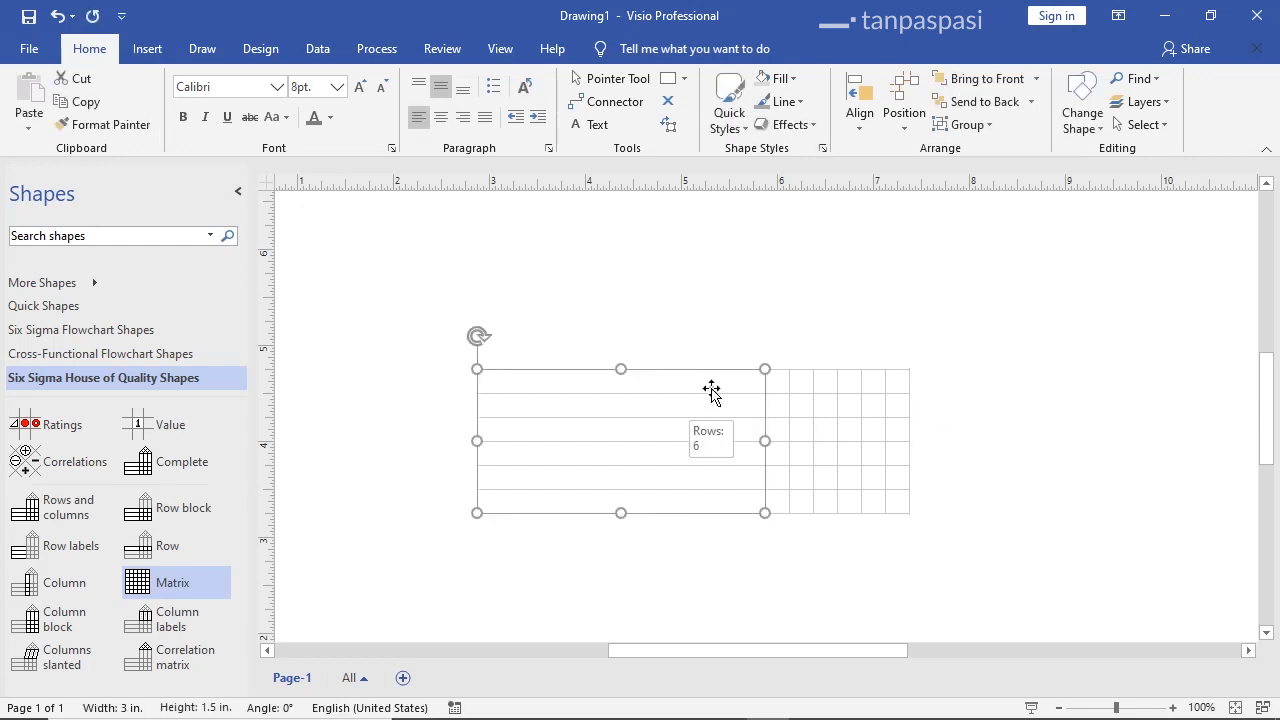
click(711, 388)
text(Konsumen menginginkan kemasan u)
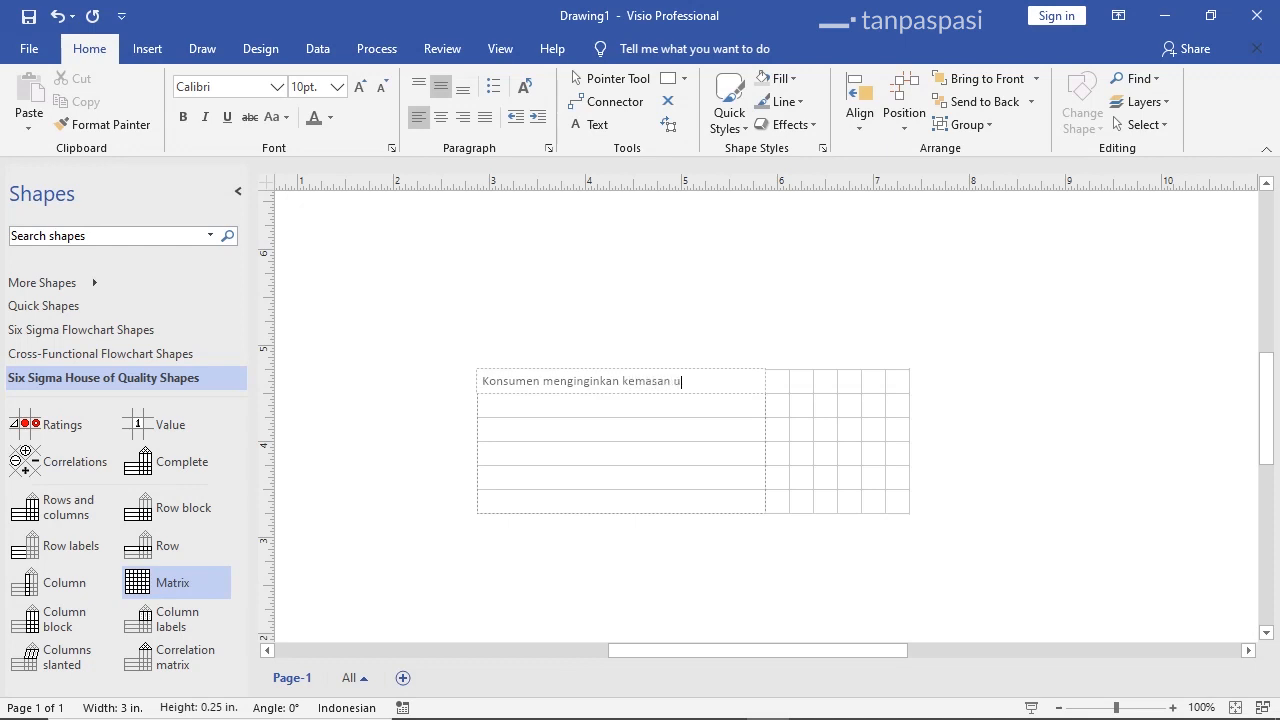
key(Return)
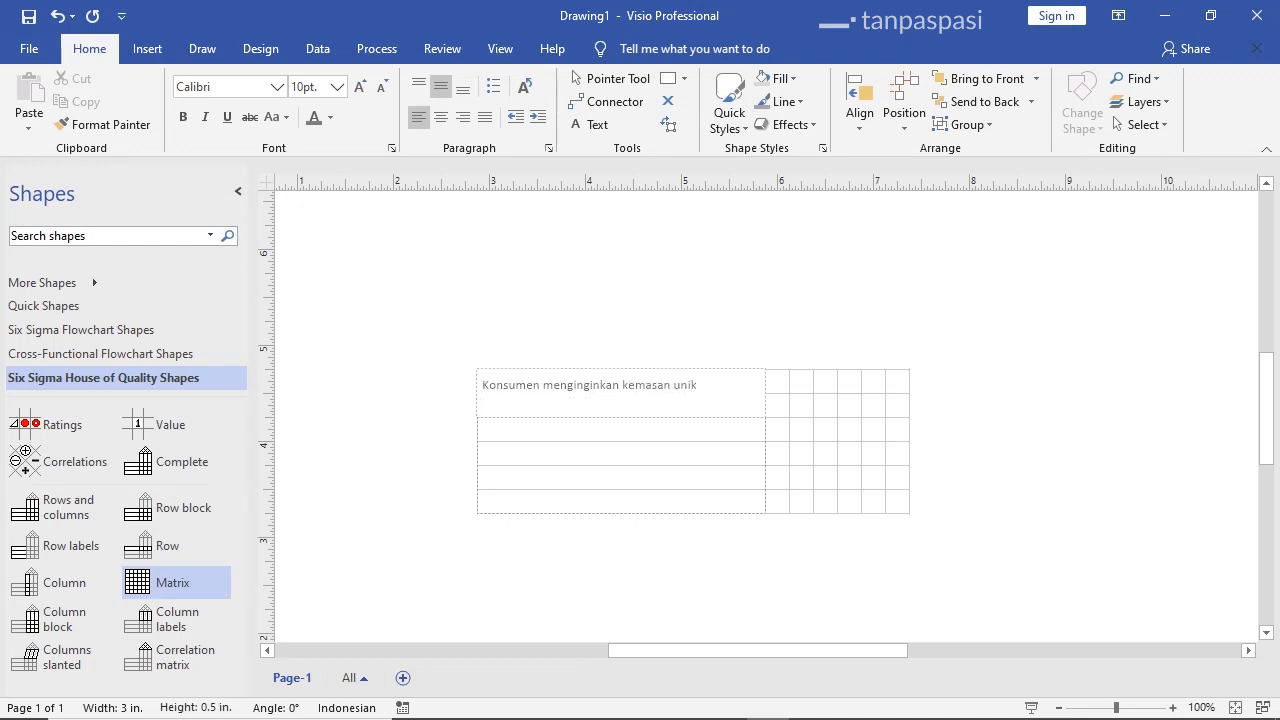
key(BackSpace)
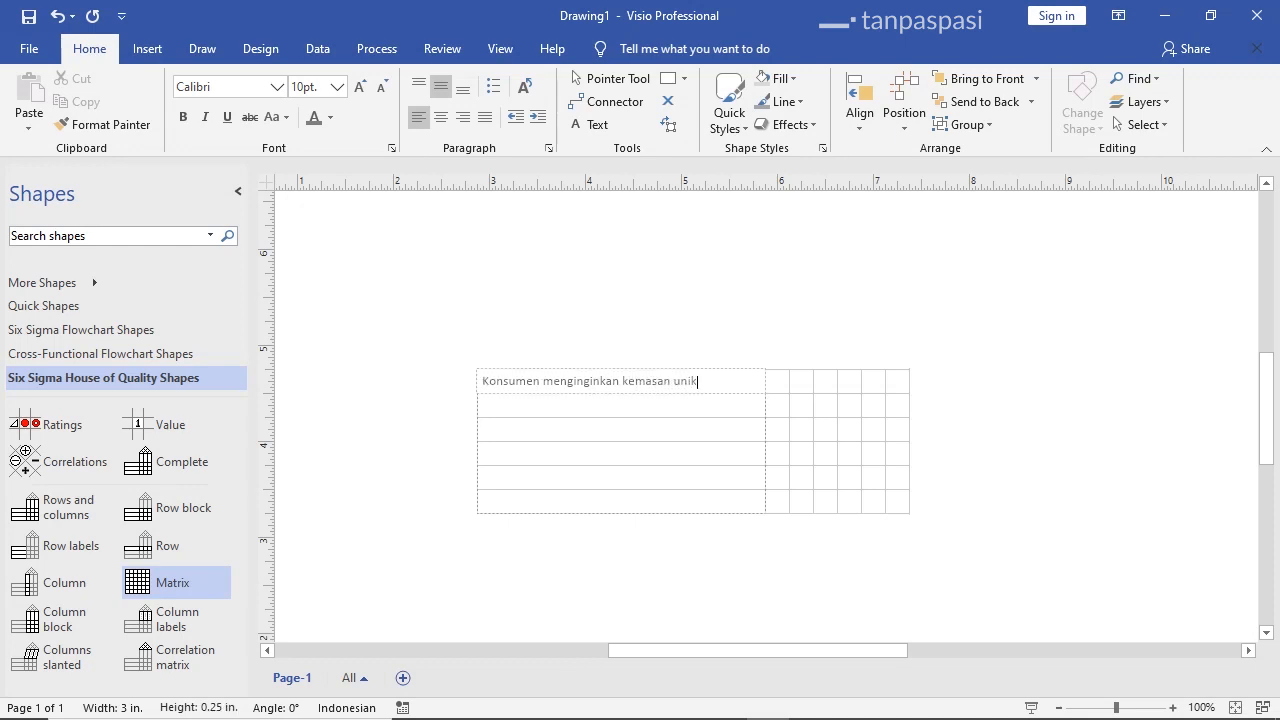
Set the font color of the first row label to black
click(612, 413)
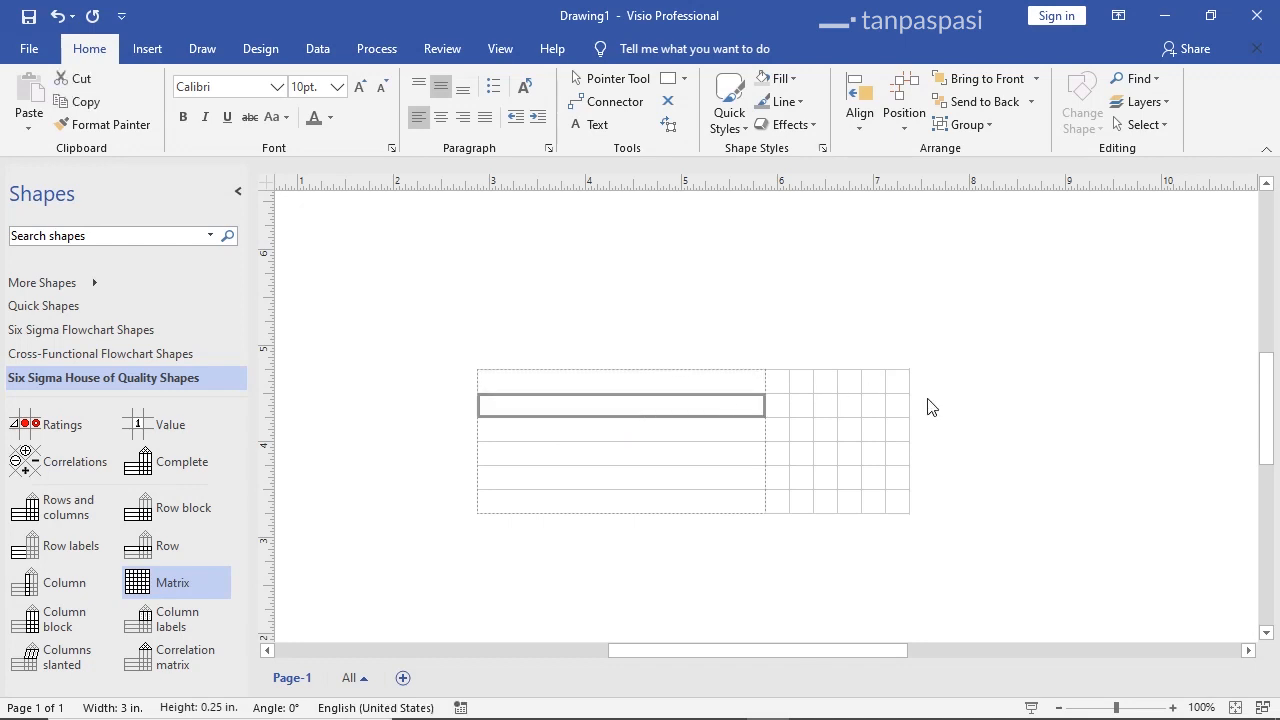
click(706, 384)
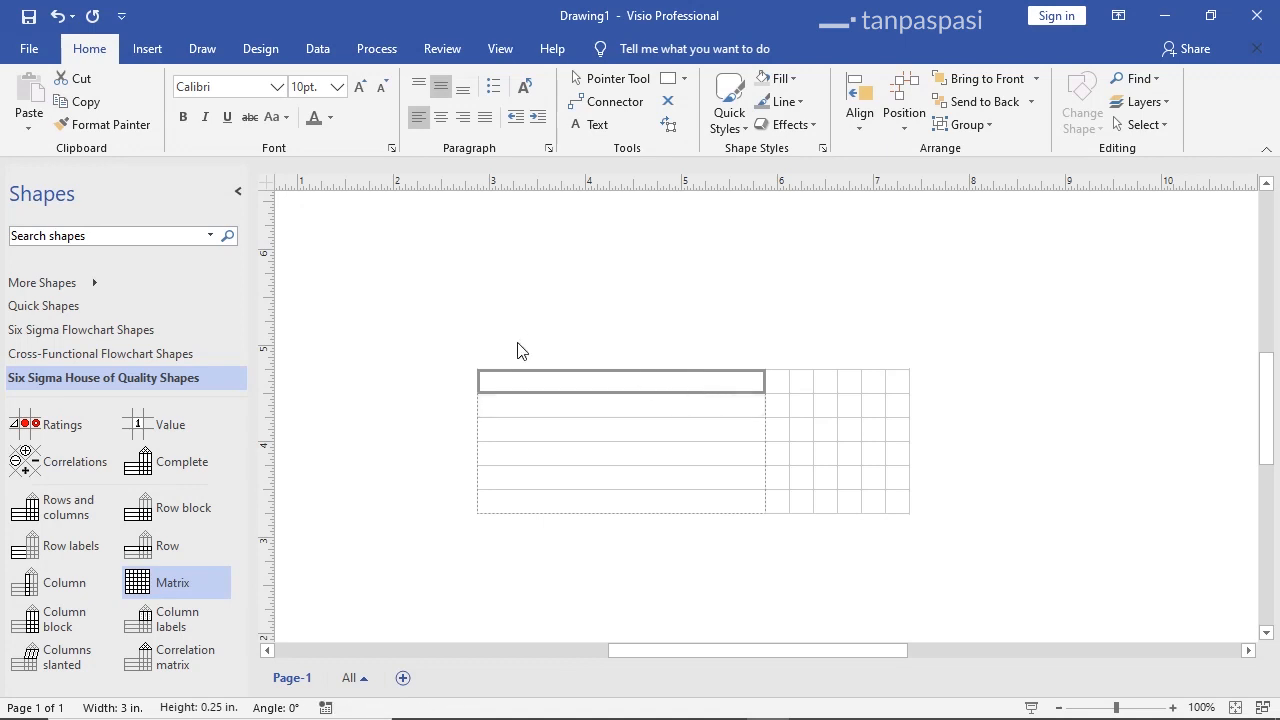
click(332, 118)
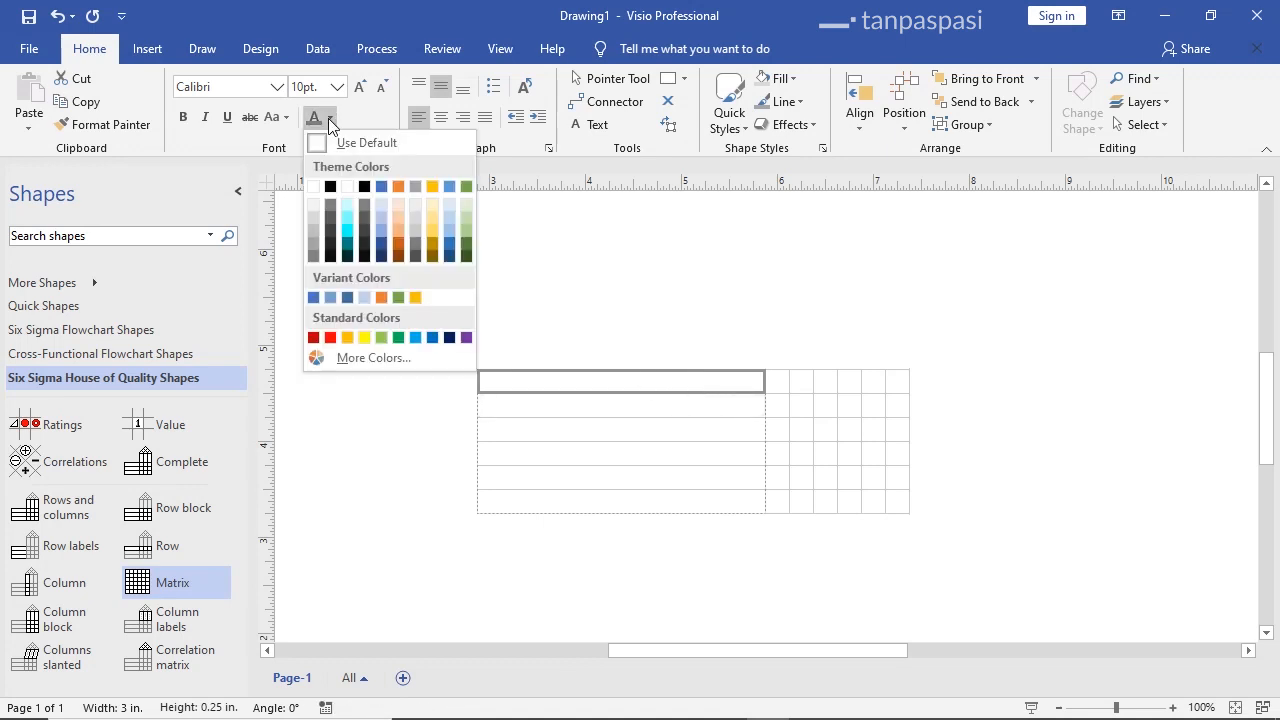
click(330, 186)
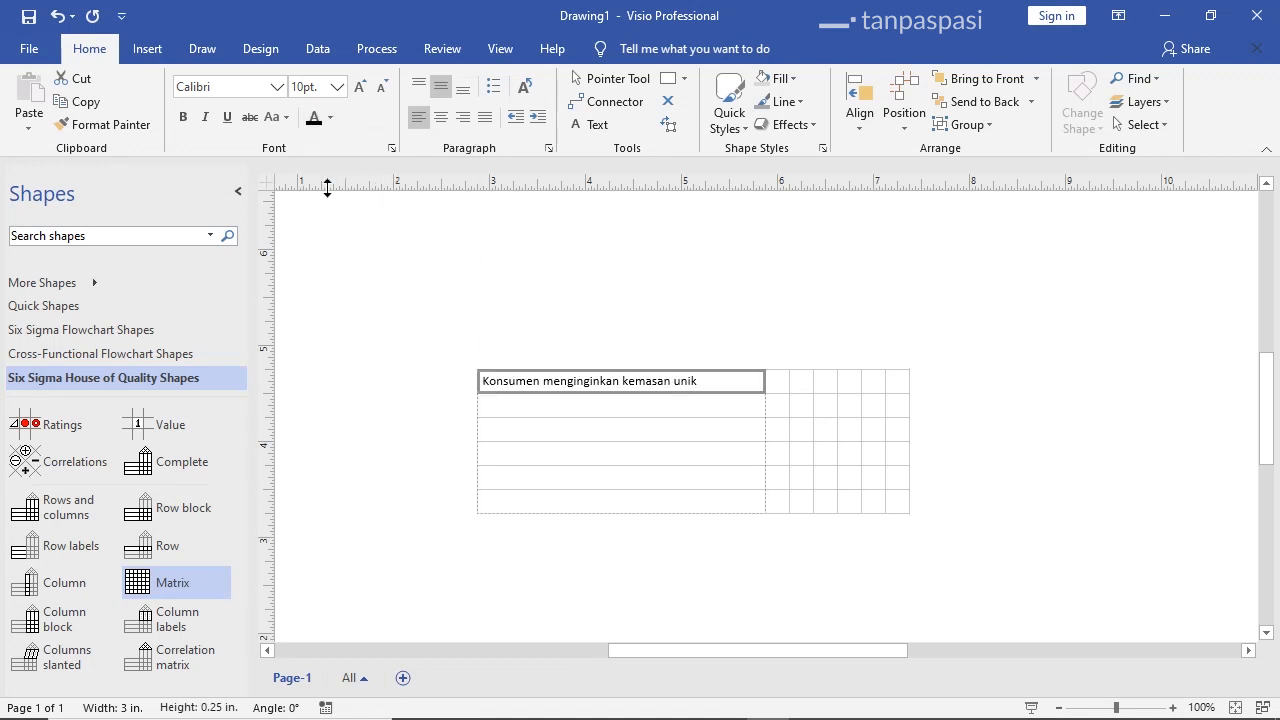
click(366, 383)
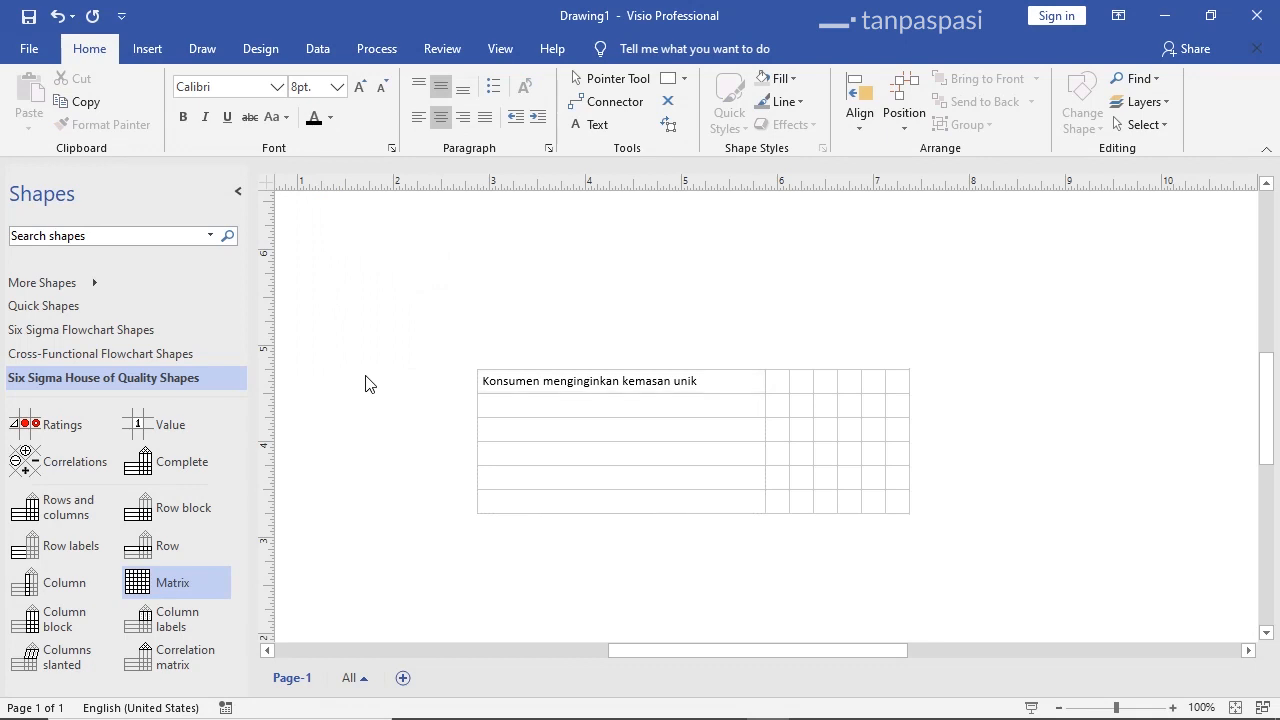
Add three rows to the row labels shape
click(573, 514)
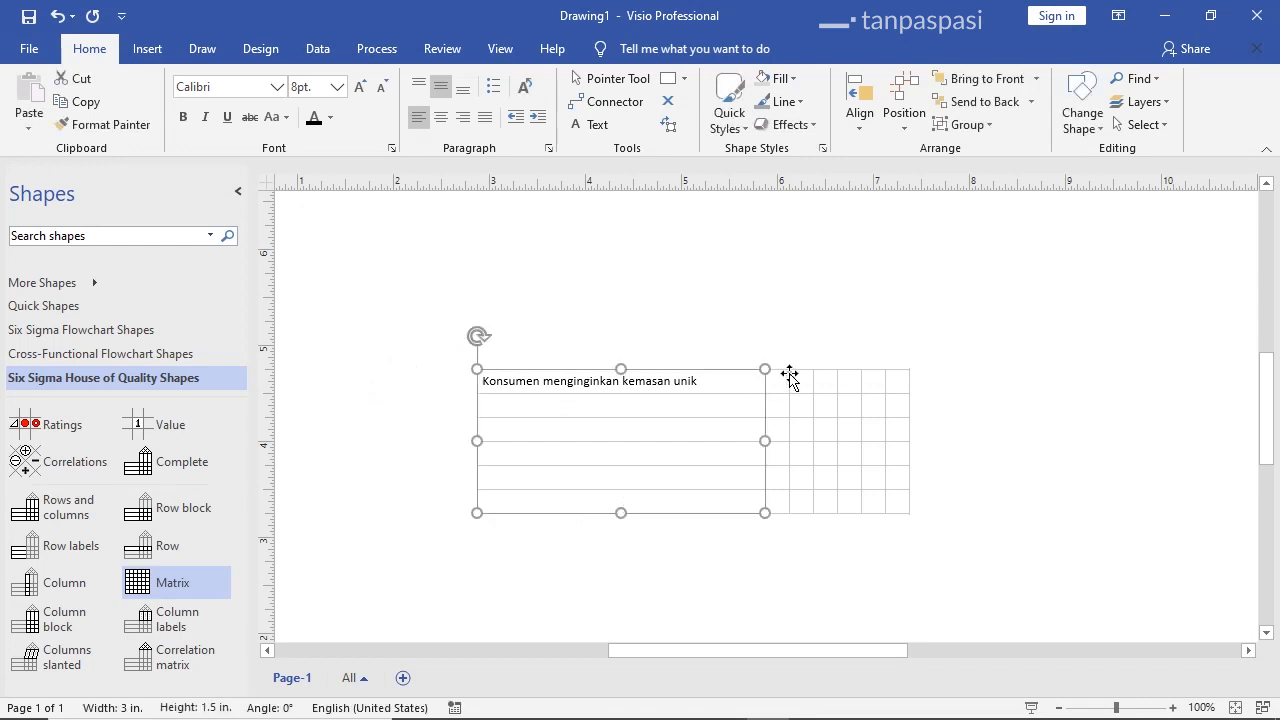
right_click(706, 372)
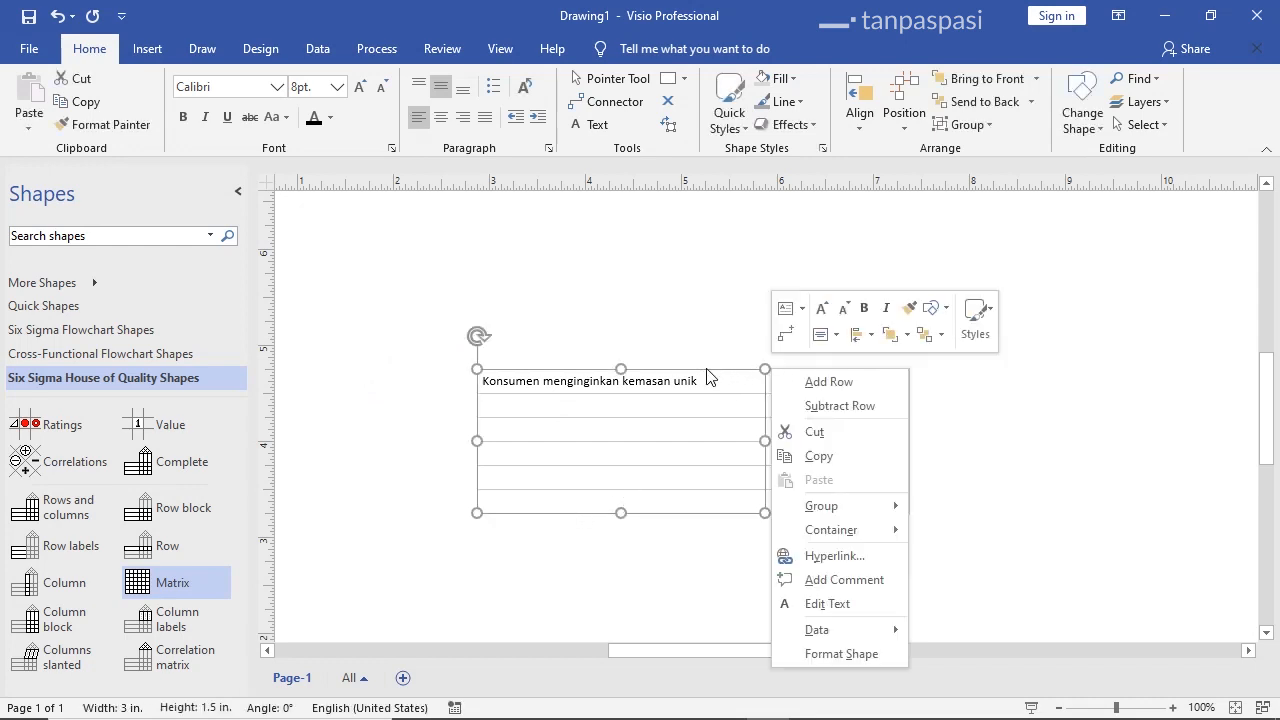
click(828, 388)
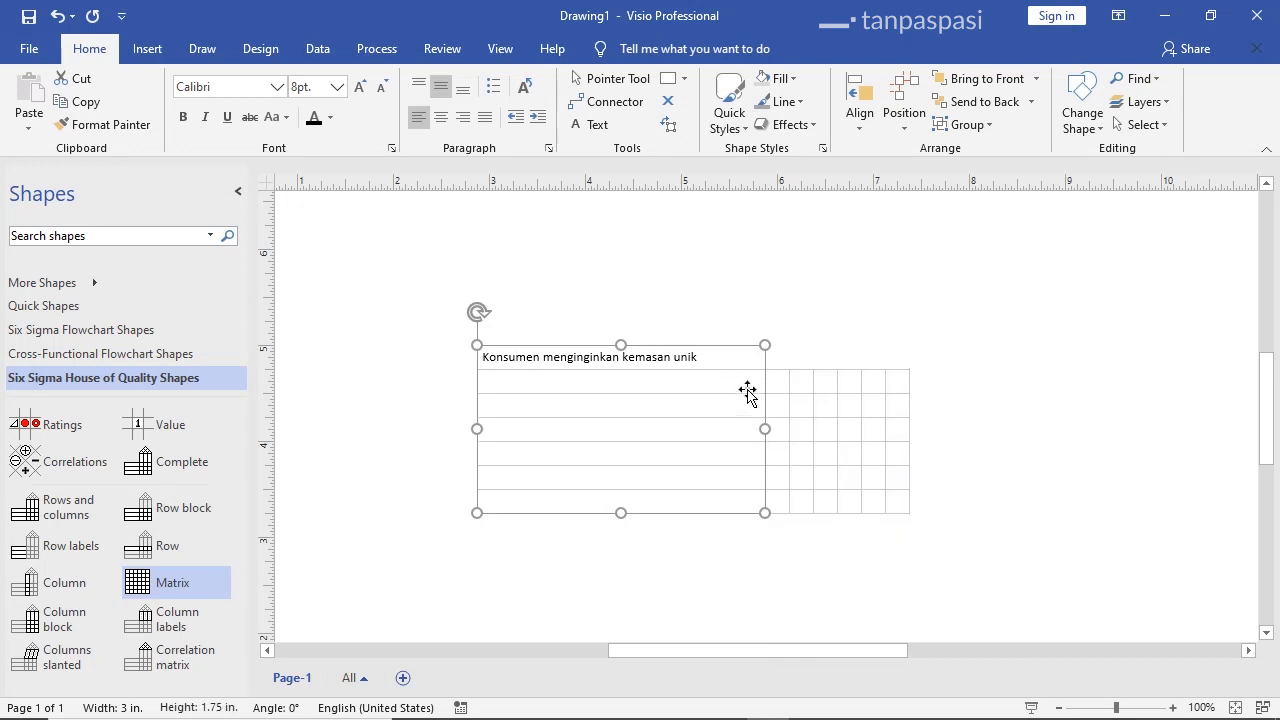
right_click(730, 352)
click(810, 360)
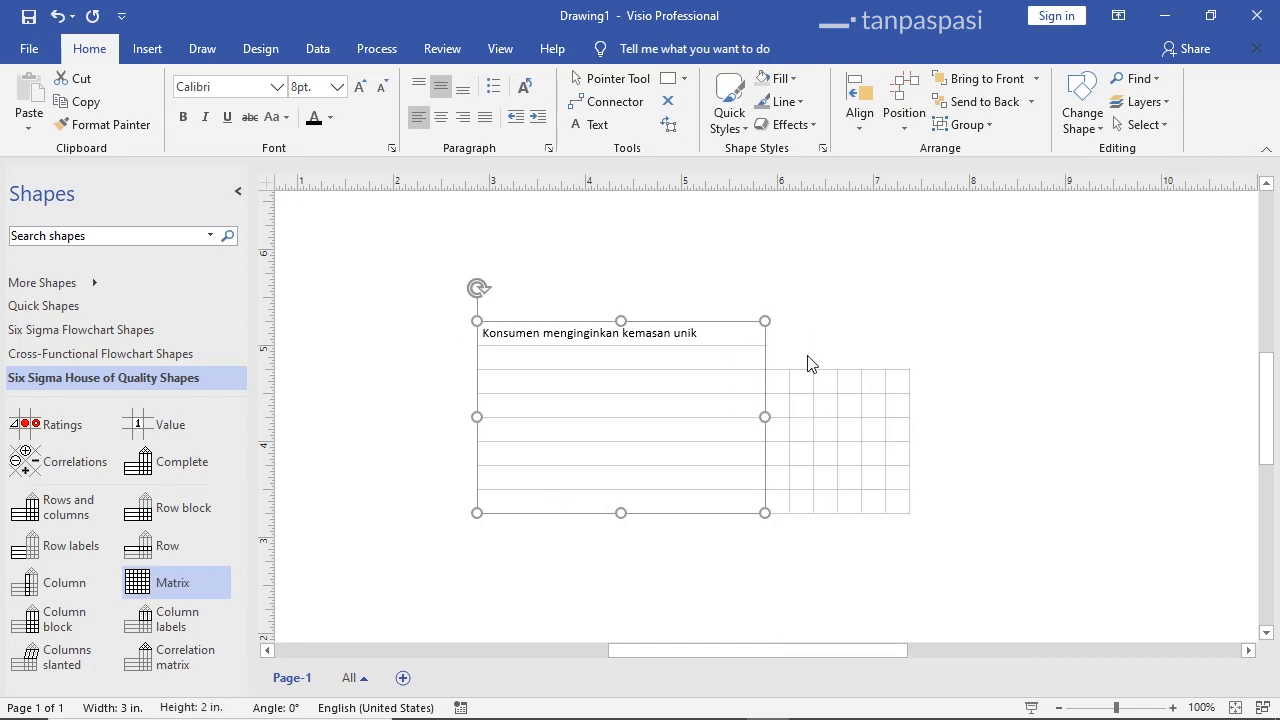
right_click(720, 326)
click(790, 343)
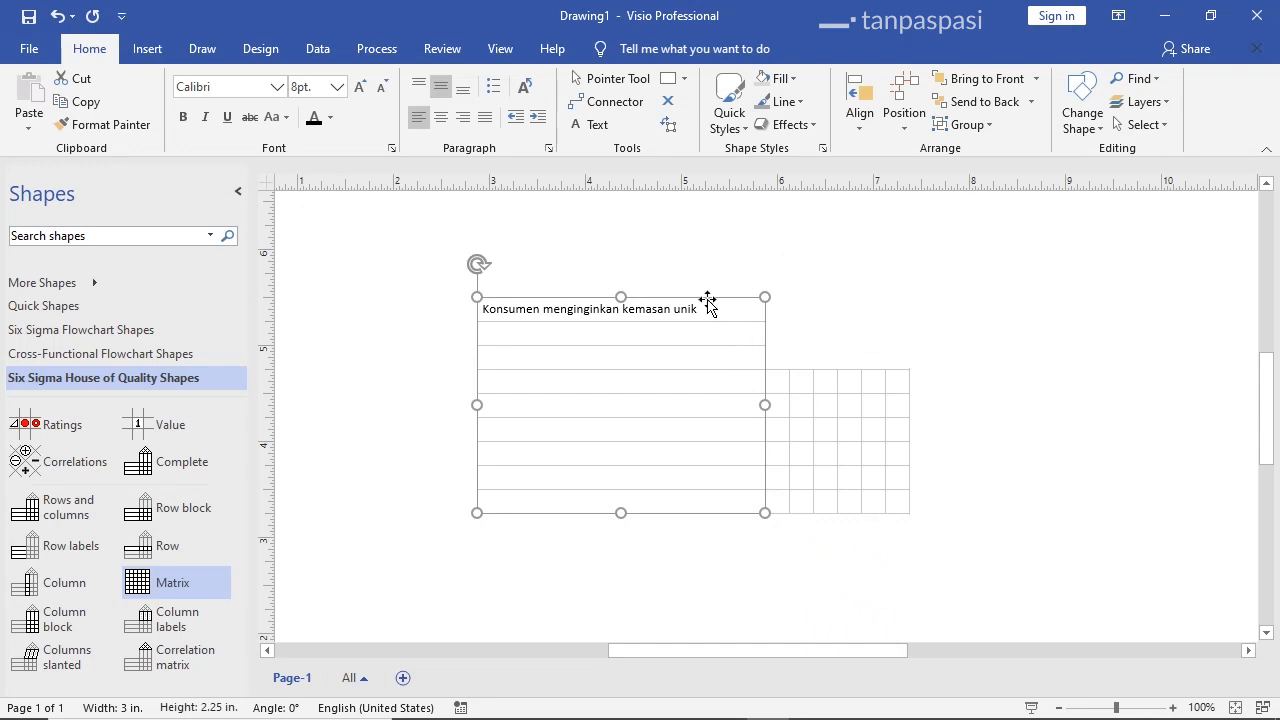
Subtract the three extra rows from the row labels shape
right_click(710, 306)
click(810, 337)
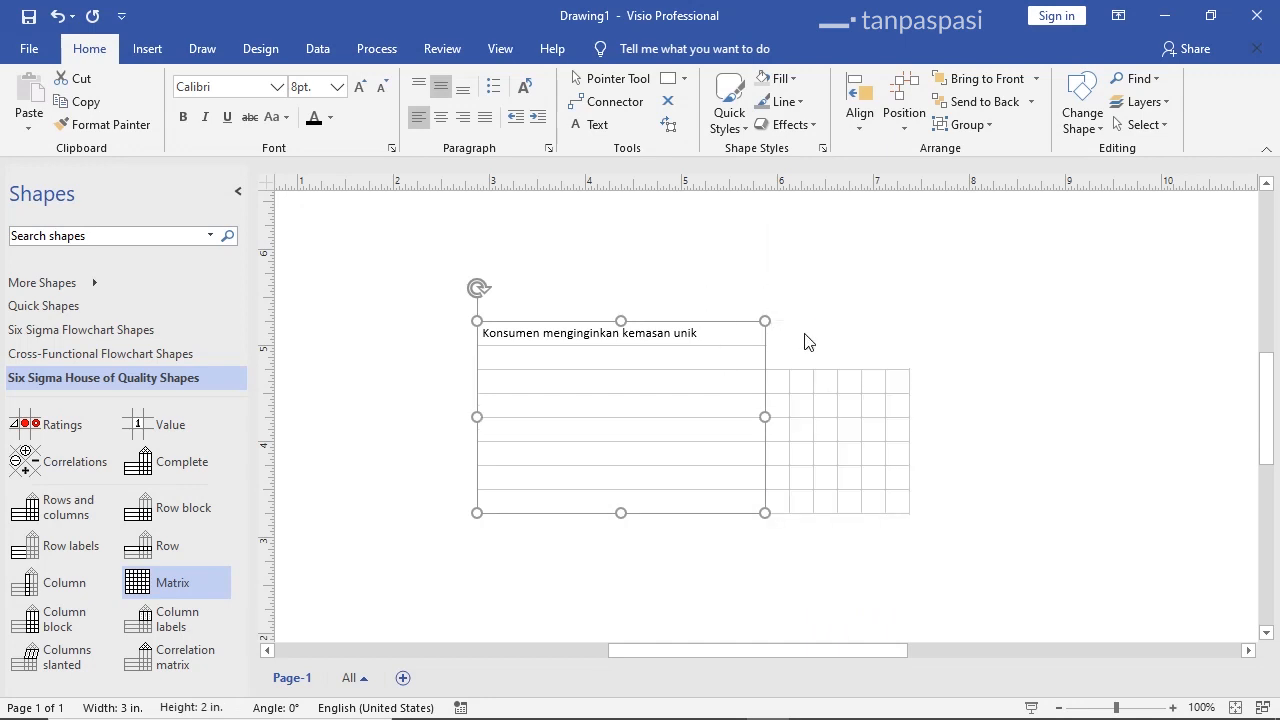
right_click(770, 322)
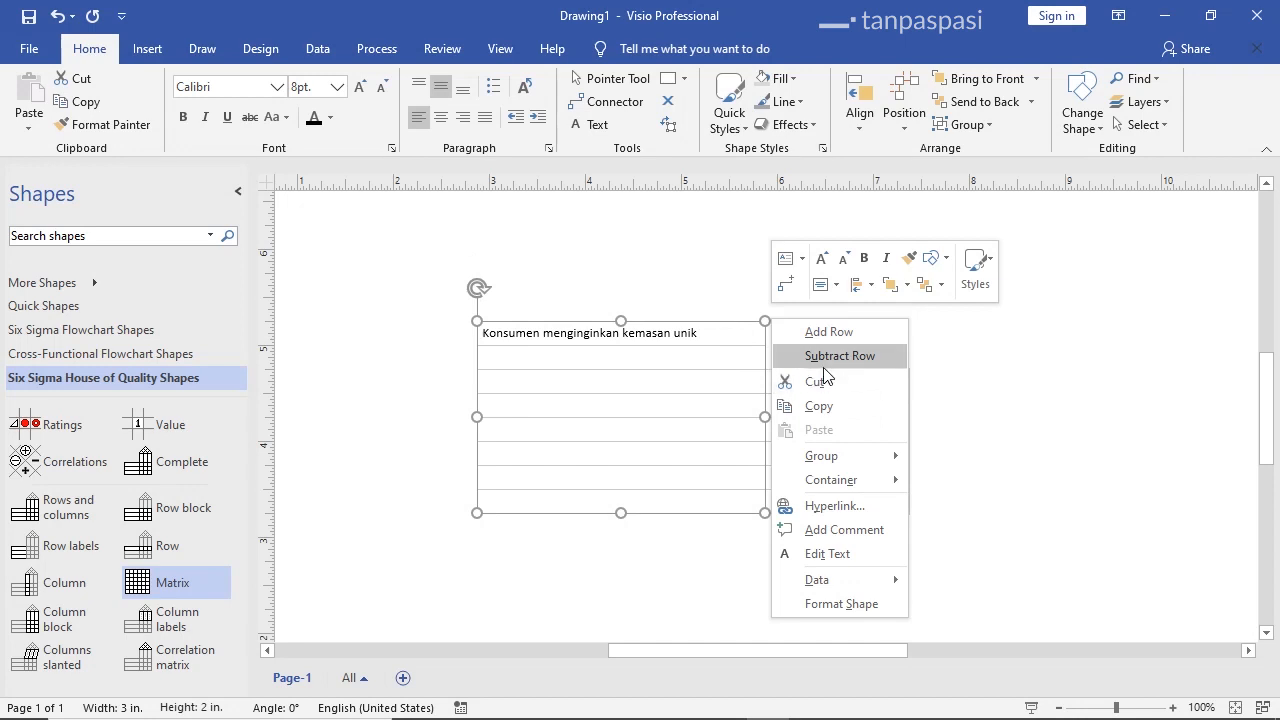
click(790, 356)
right_click(768, 347)
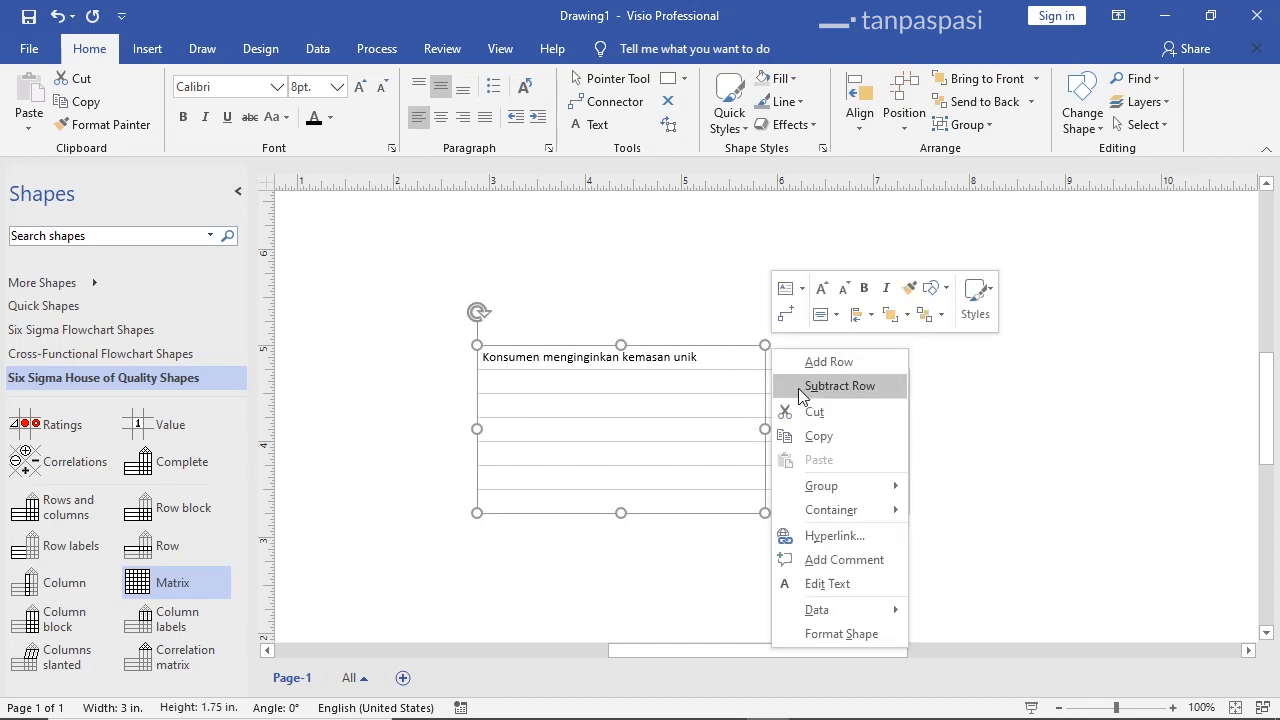
click(799, 389)
click(938, 398)
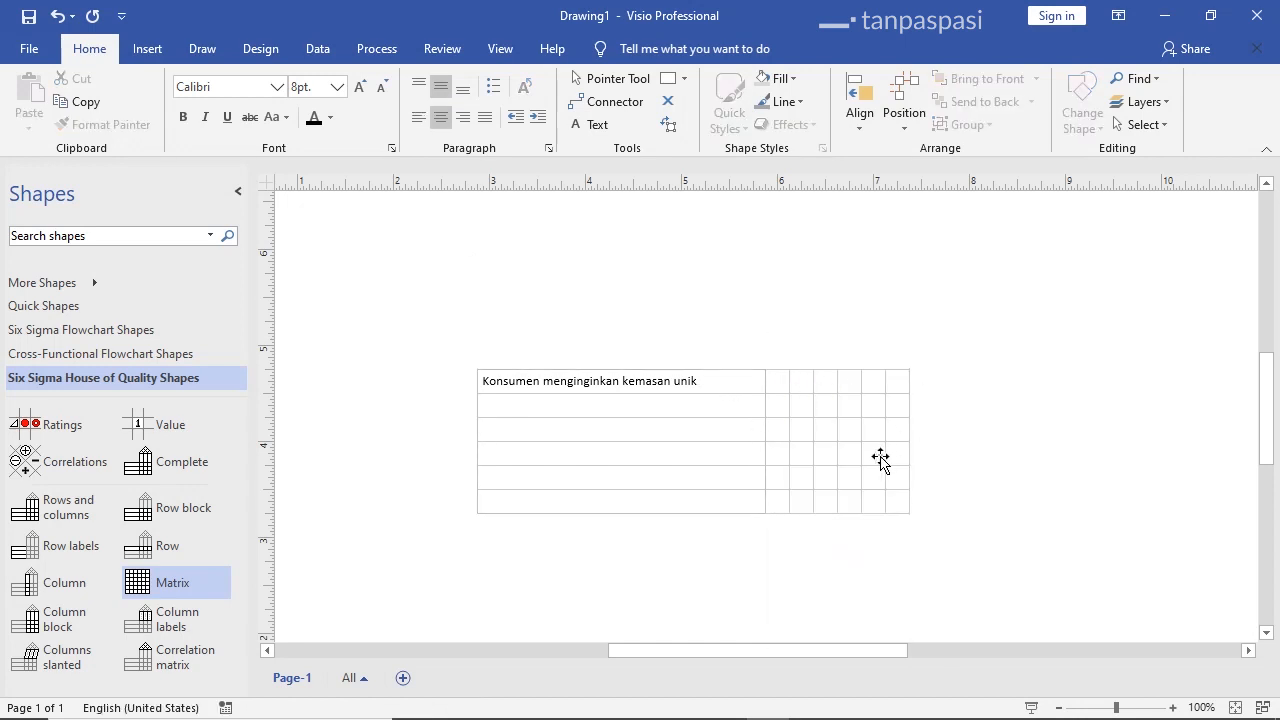
Add one column to the matrix shape
click(856, 425)
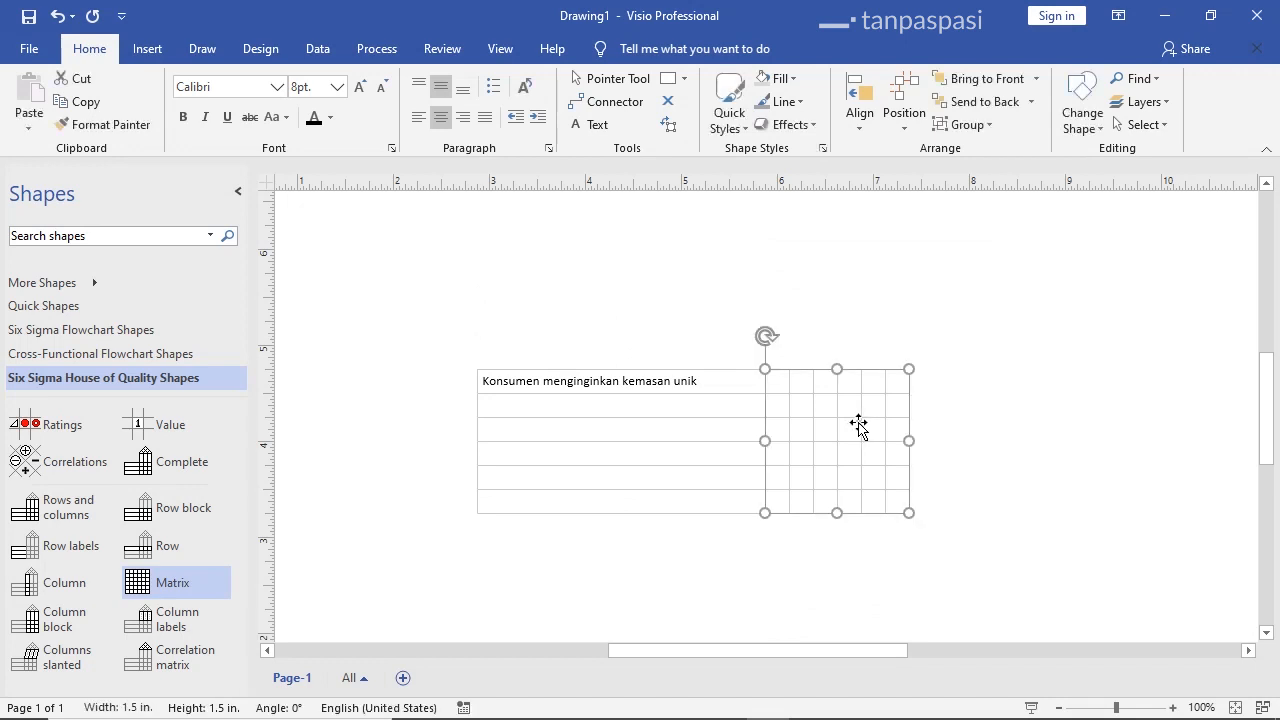
right_click(885, 408)
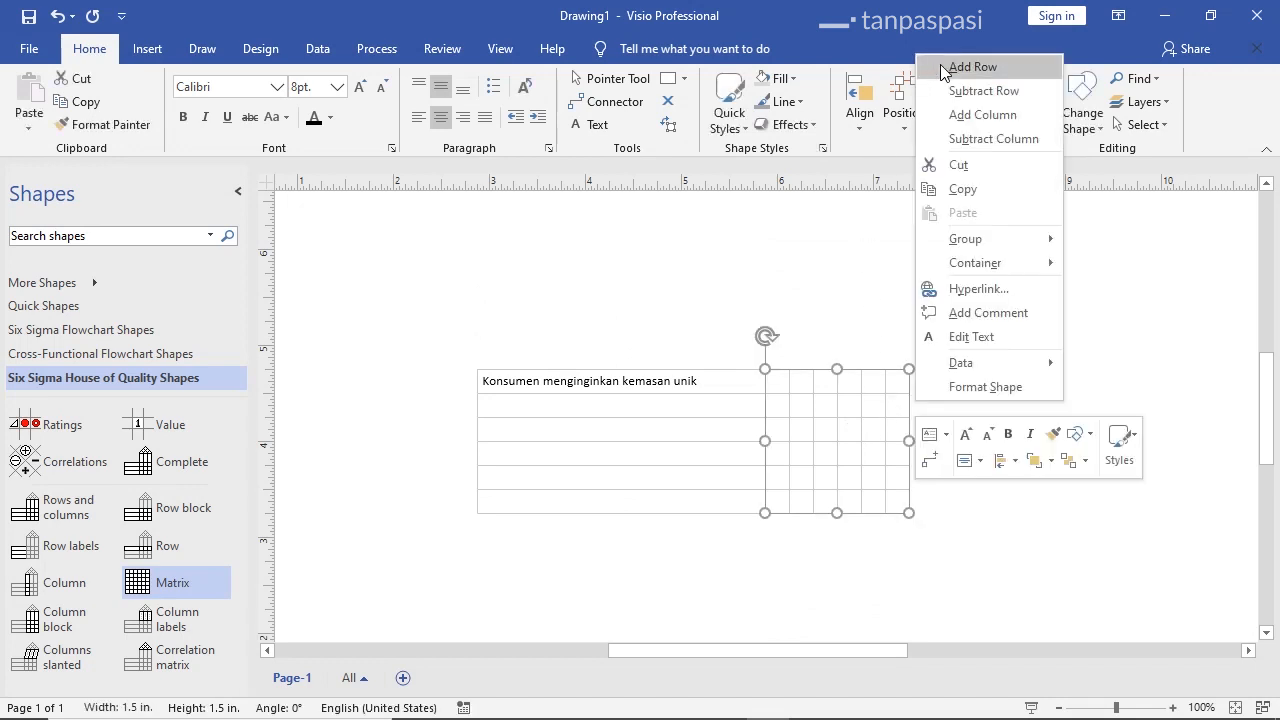
click(971, 116)
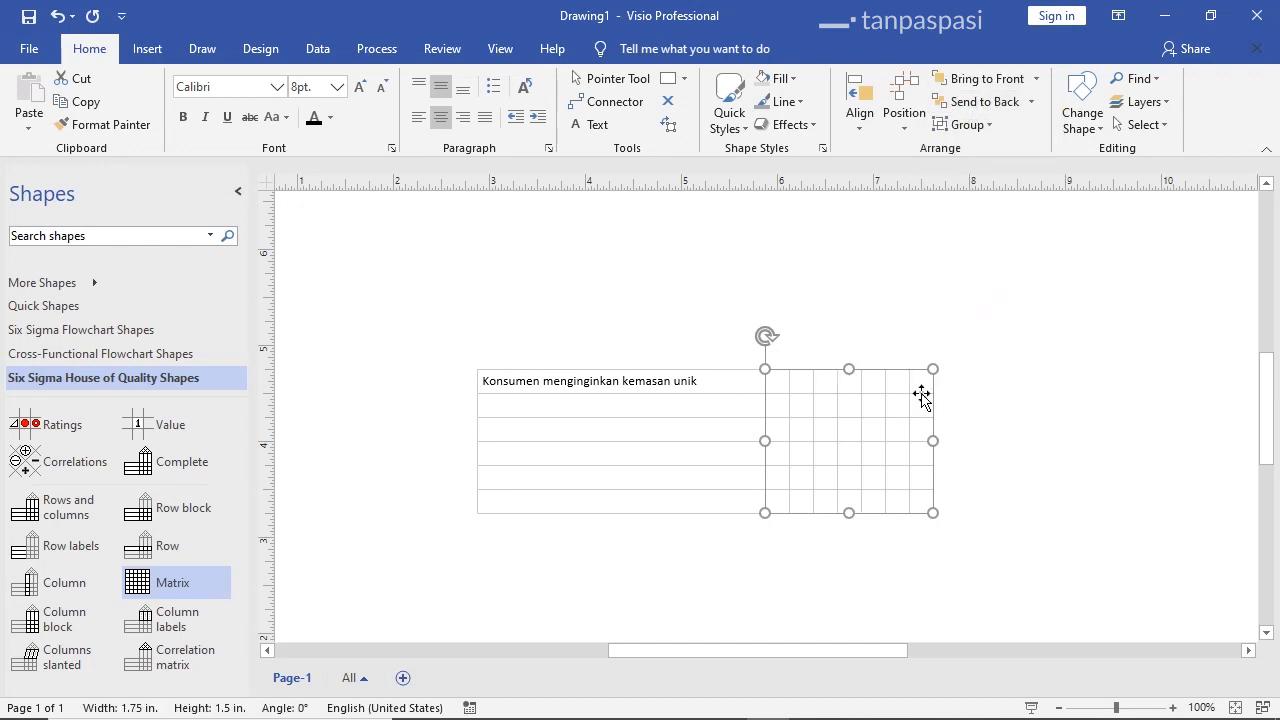
click(997, 433)
Attach a Column labels shape to the top edge of the matrix and add one column to match its width
scroll(997, 433, up, 2)
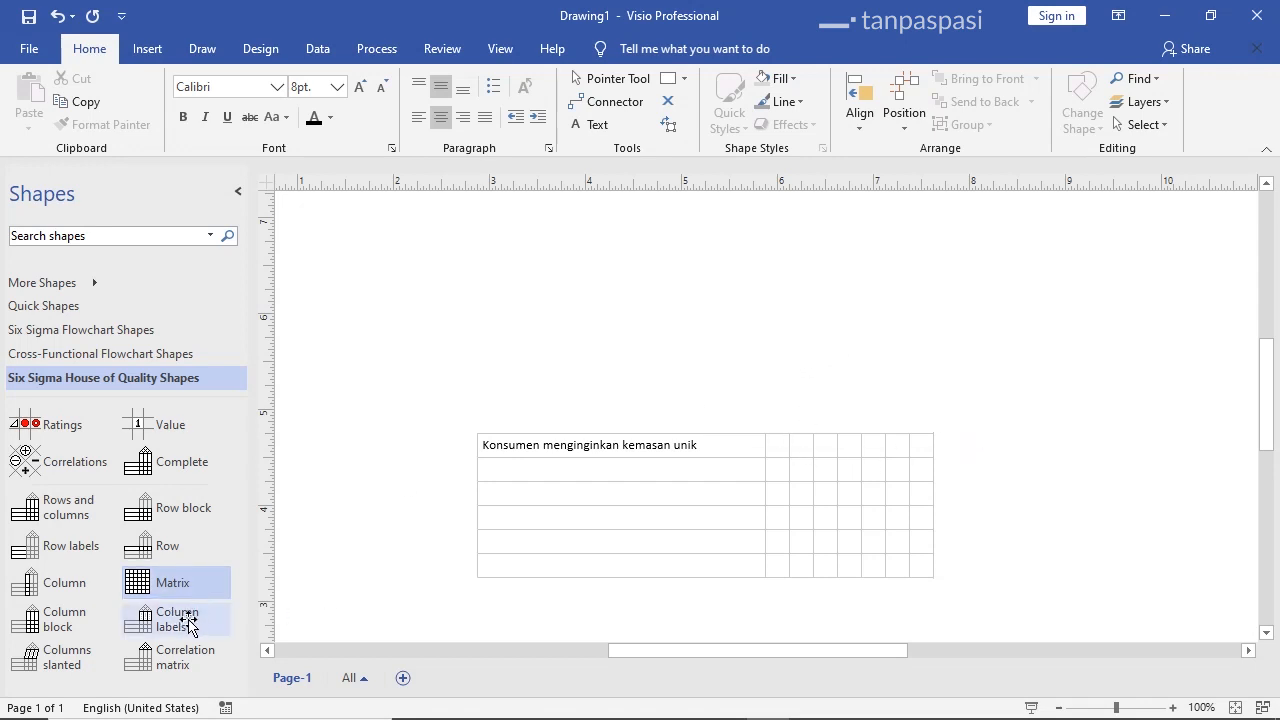
click(151, 627)
drag(151, 627, 765, 433)
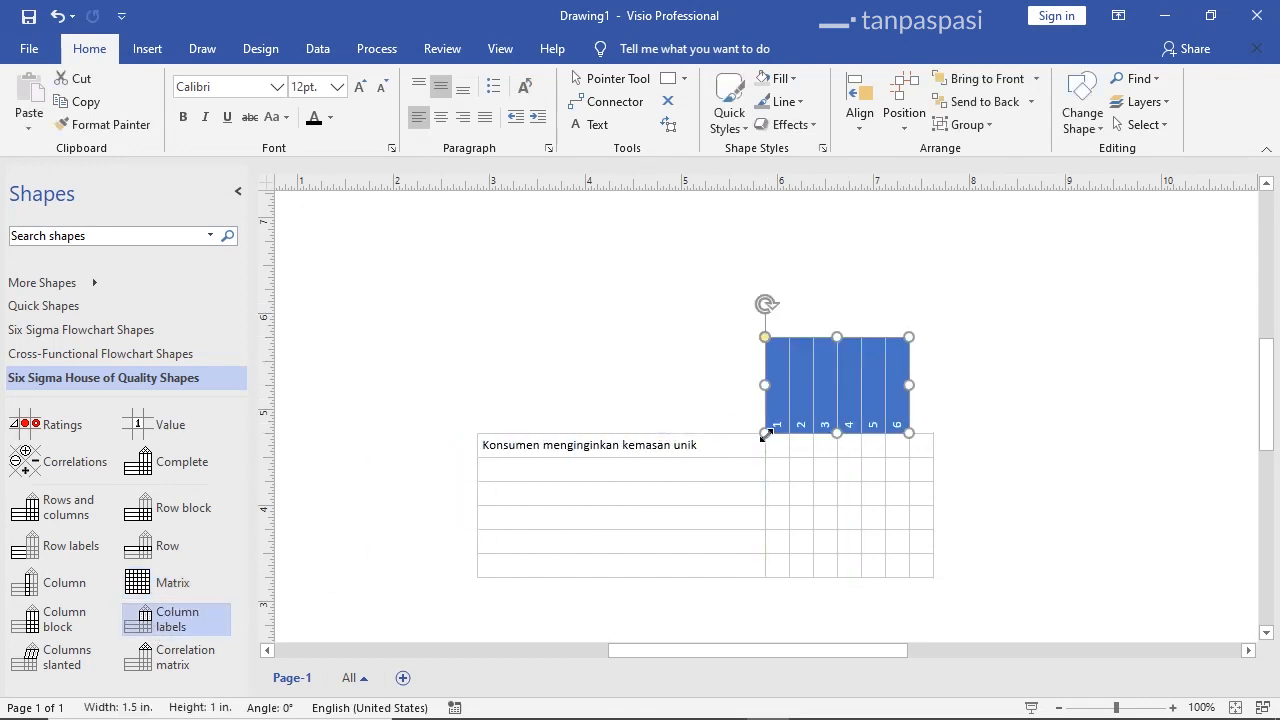
right_click(905, 355)
click(965, 370)
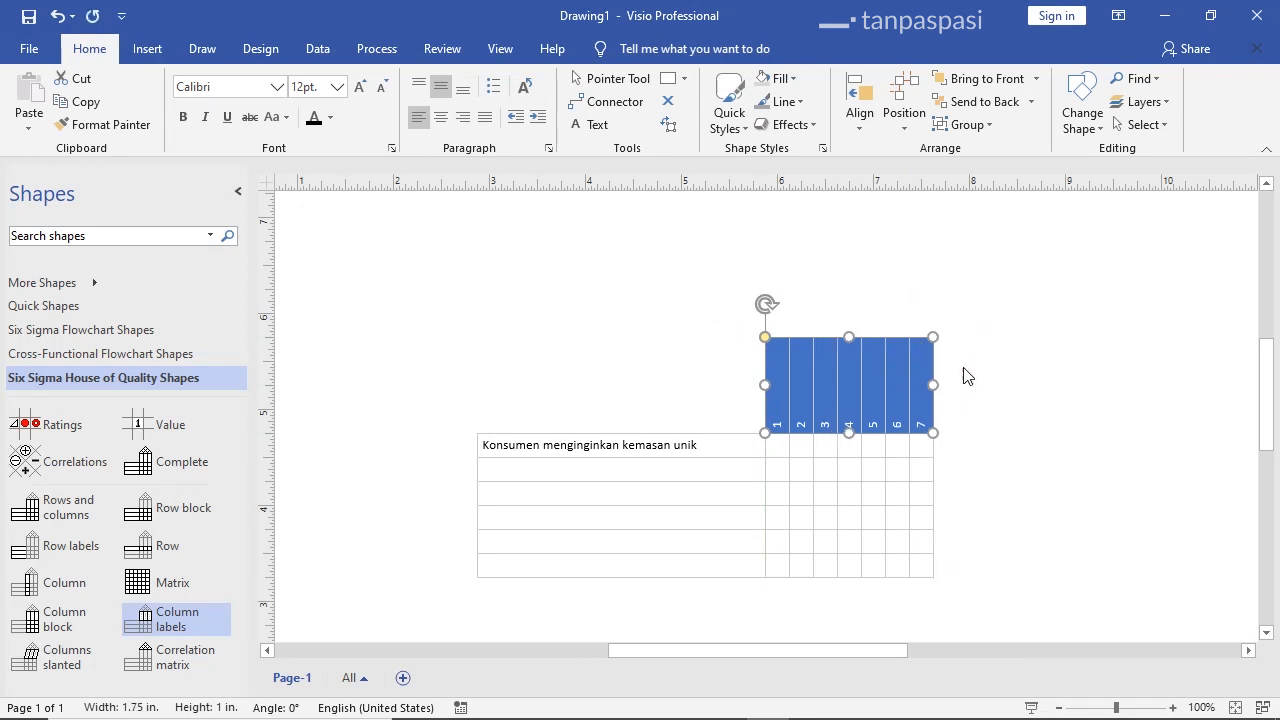
Set the column labels shape to No Fill
click(783, 79)
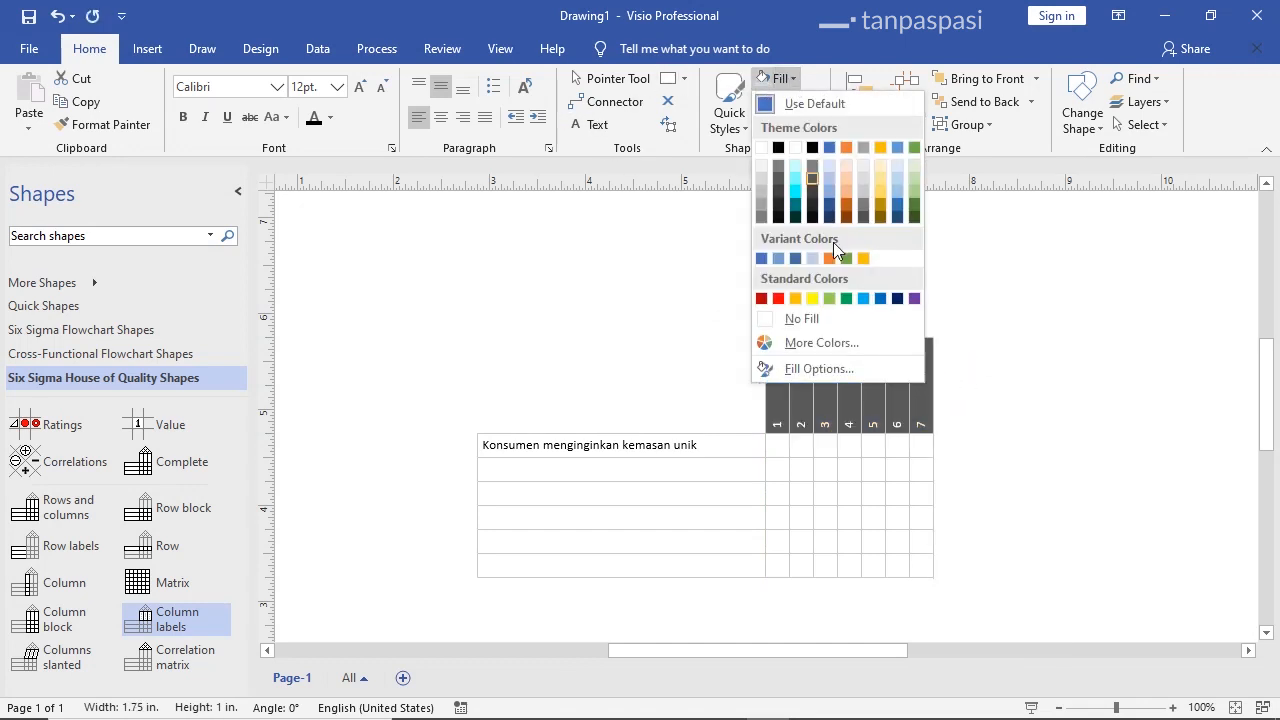
click(819, 318)
click(994, 357)
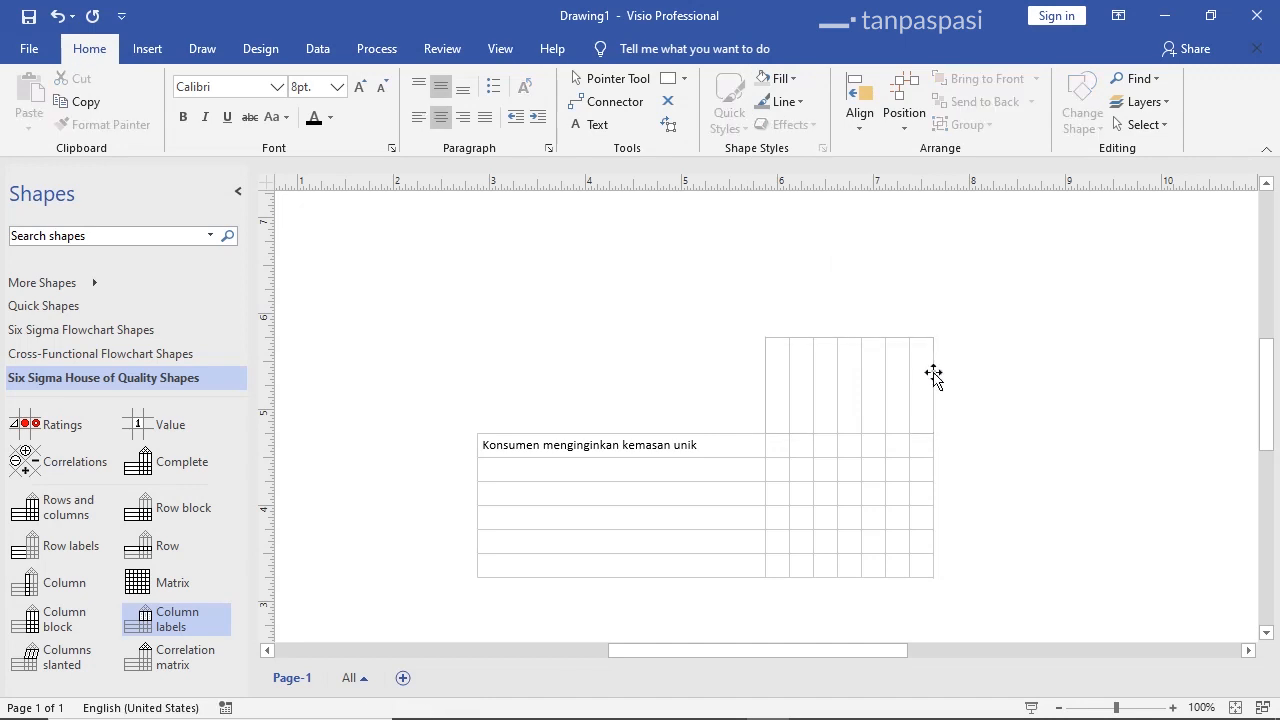
Stretch the column labels shape upward to about 2.5 in tall
scroll(933, 375, up, 2)
click(862, 402)
drag(848, 341, 848, 251)
click(1075, 402)
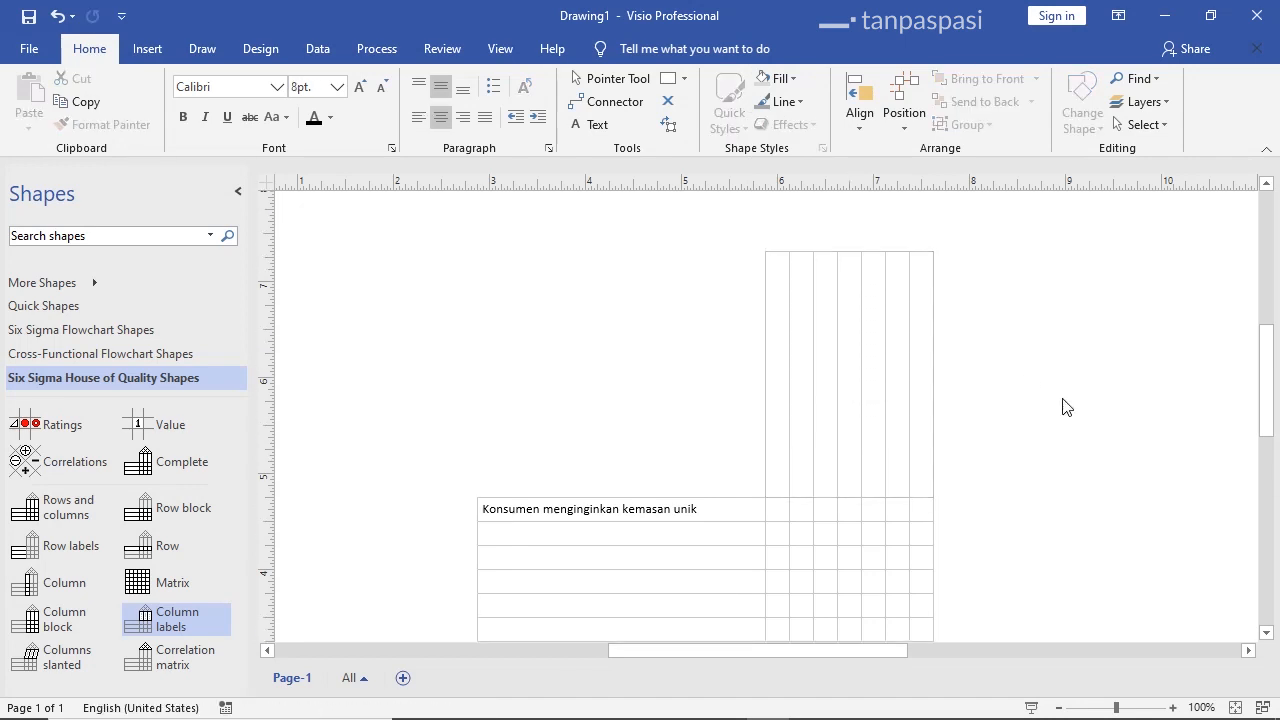
Move the row labels, matrix and column labels shapes together about 1 in down the page
scroll(1063, 406, down, 5)
scroll(1057, 409, up, 5)
scroll(1060, 408, up, 1)
scroll(1026, 423, down, 3)
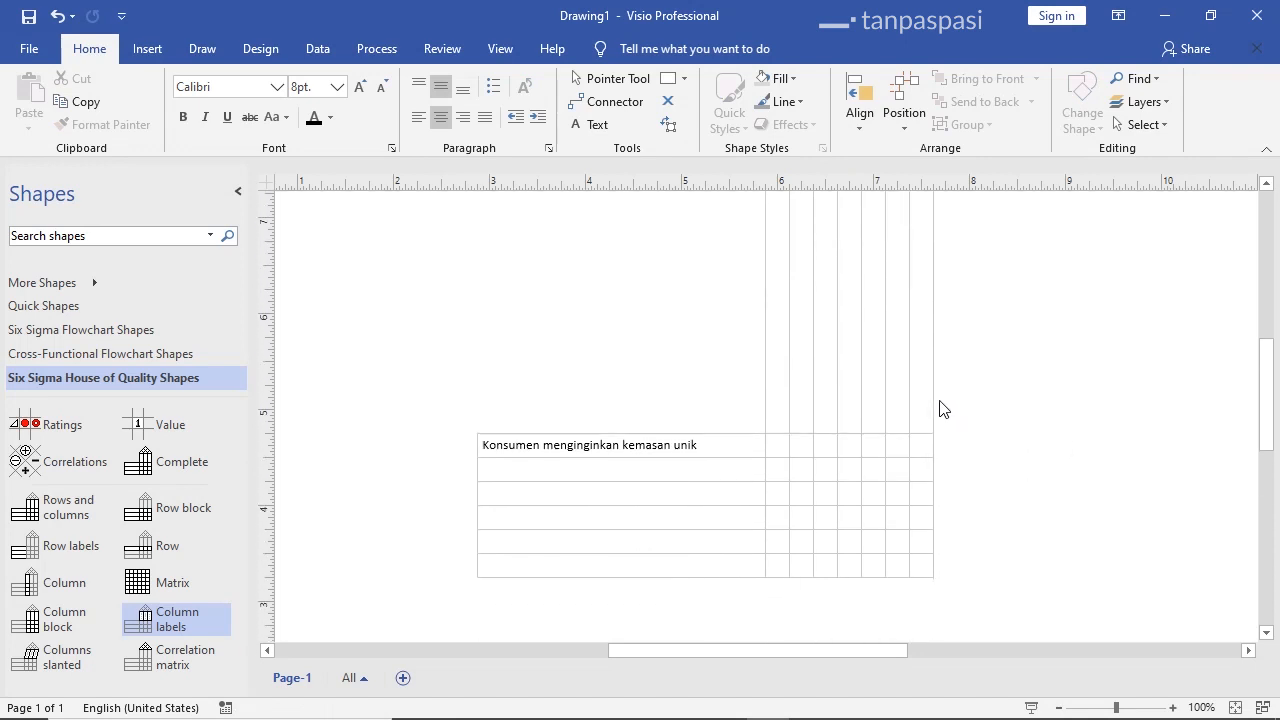
ctrl+scroll(940, 408, down, 2)
drag(541, 265, 1010, 552)
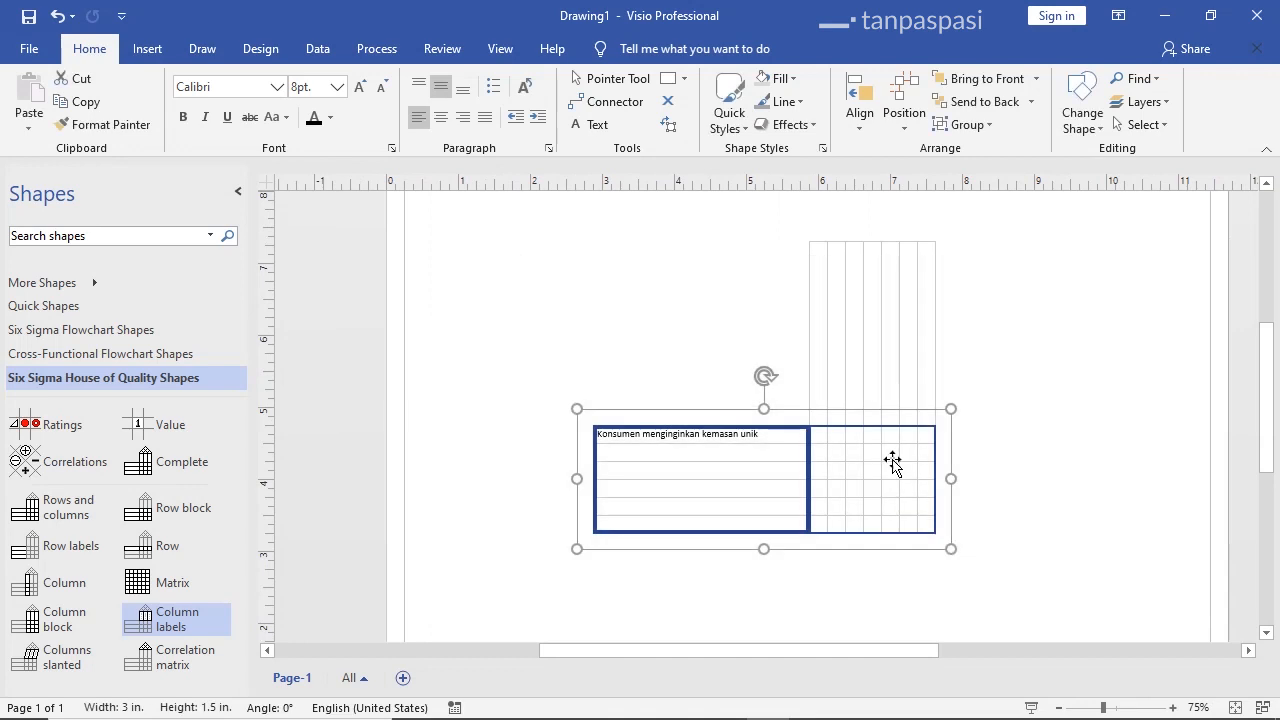
shift+click(899, 362)
drag(899, 362, 898, 434)
click(1021, 383)
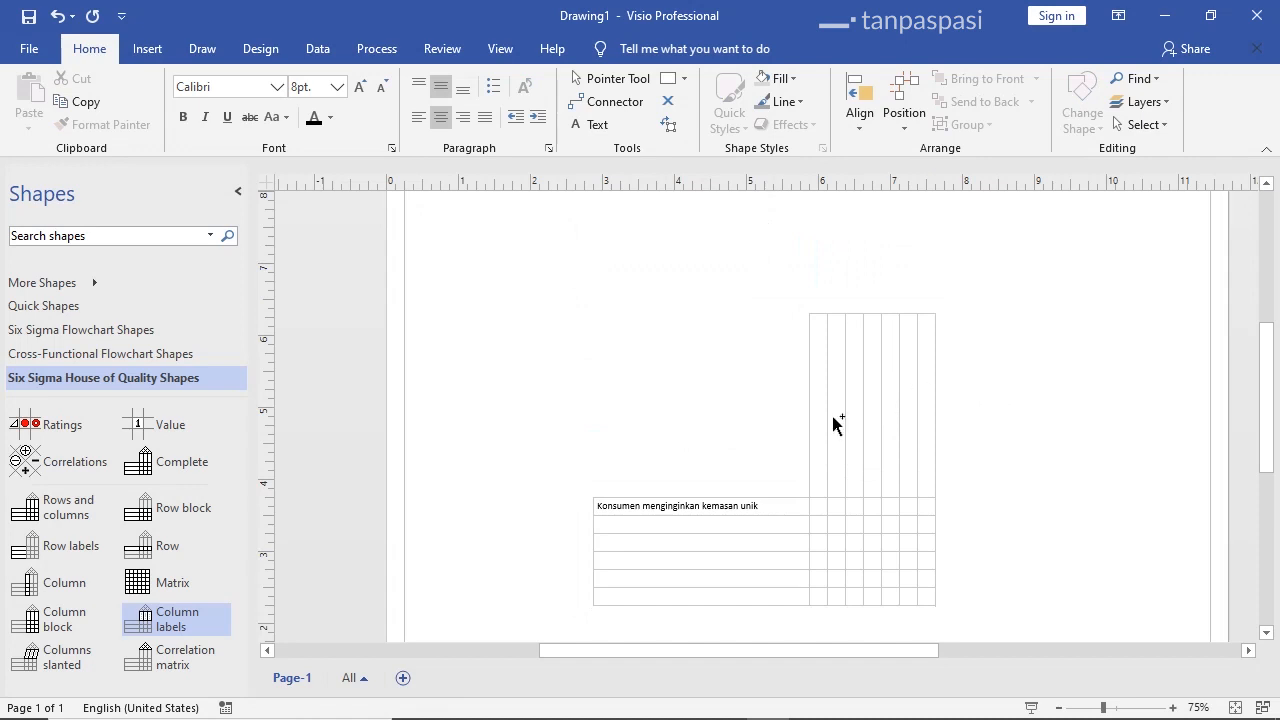
Attach a Correlation matrix shape to the top edge of the column labels and set it to No Fill
ctrl+scroll(920, 380, up, 2)
scroll(774, 425, up, 3)
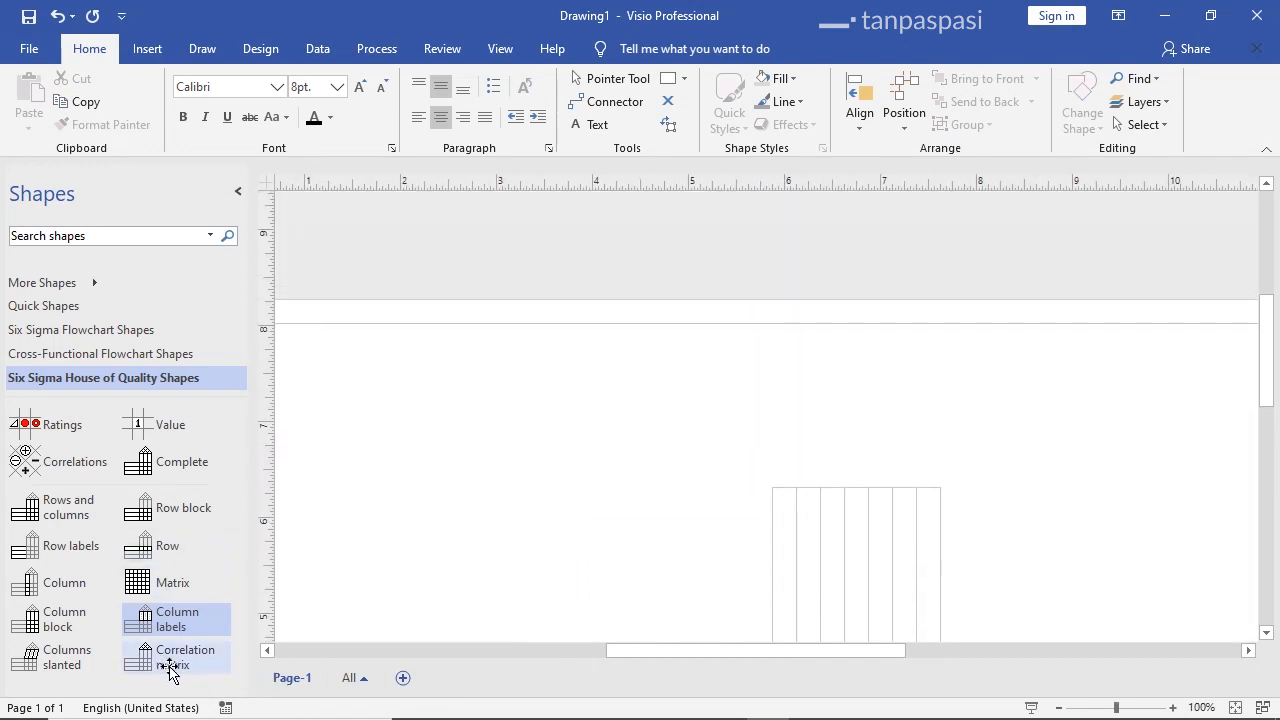
drag(163, 665, 771, 483)
scroll(846, 488, up, 5)
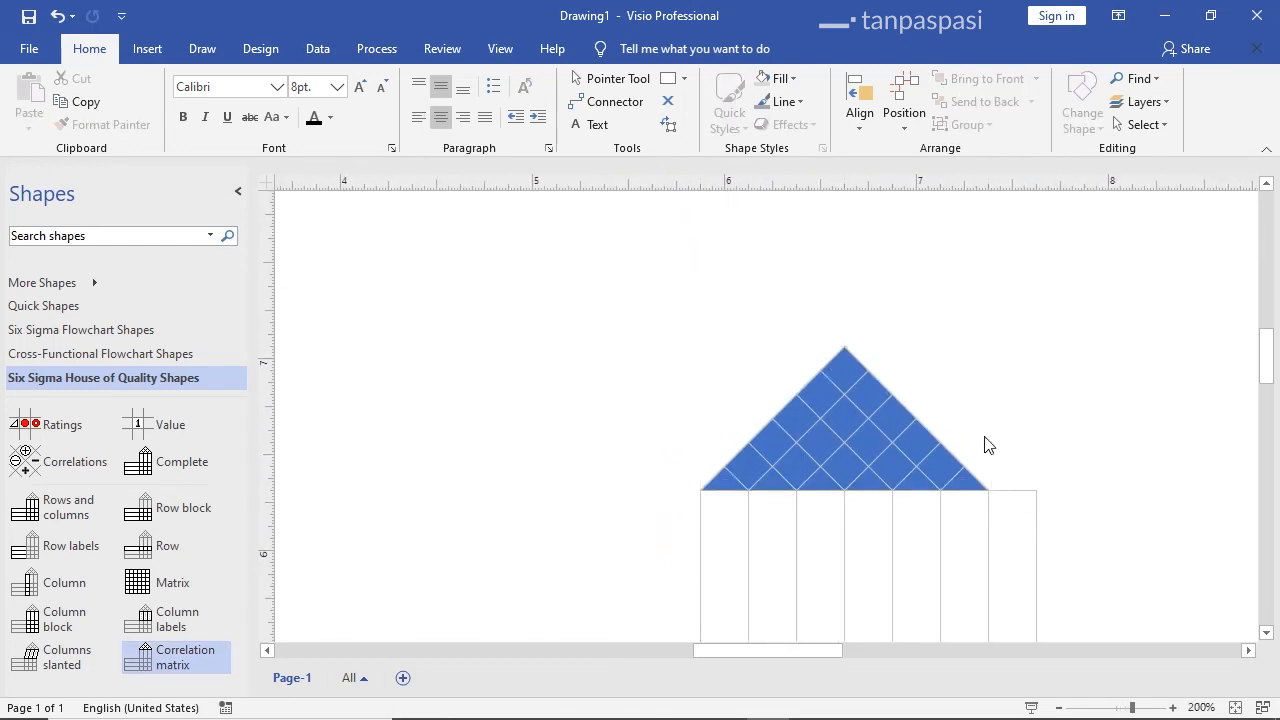
click(781, 79)
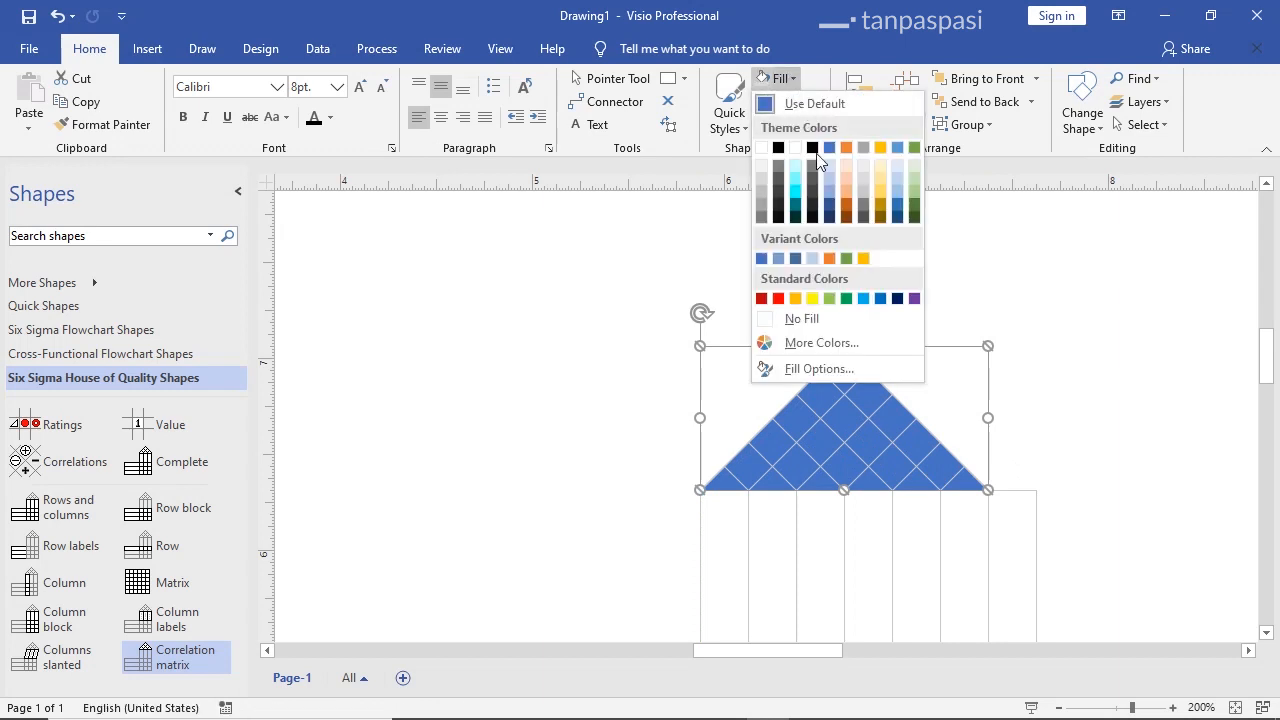
click(847, 330)
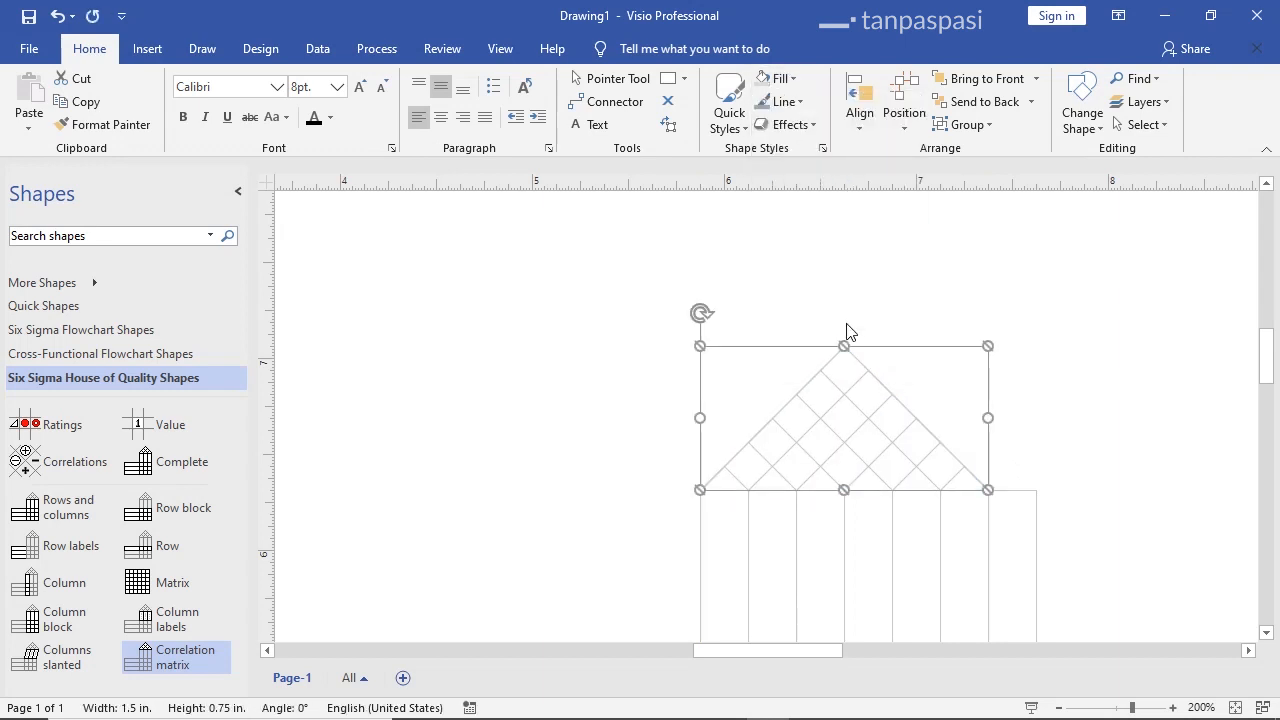
Add one column to the correlation matrix so it spans the full width of the column labels
right_click(846, 377)
click(812, 409)
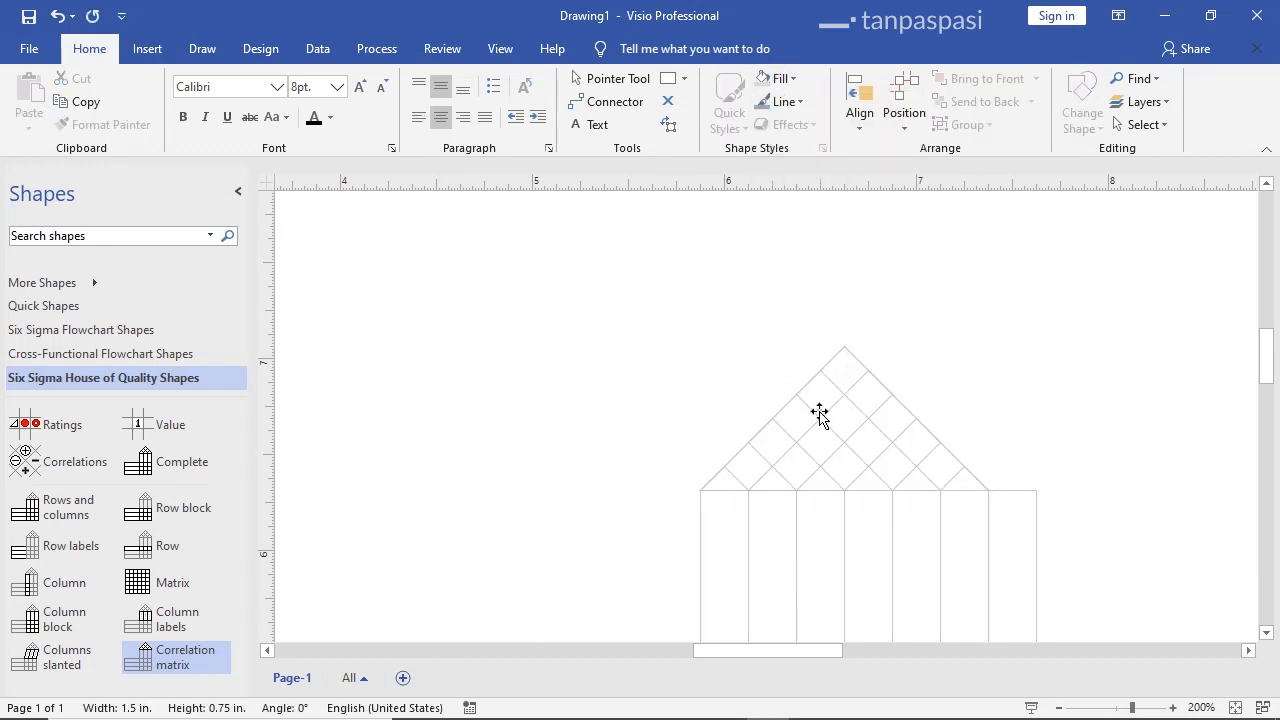
click(820, 417)
right_click(863, 374)
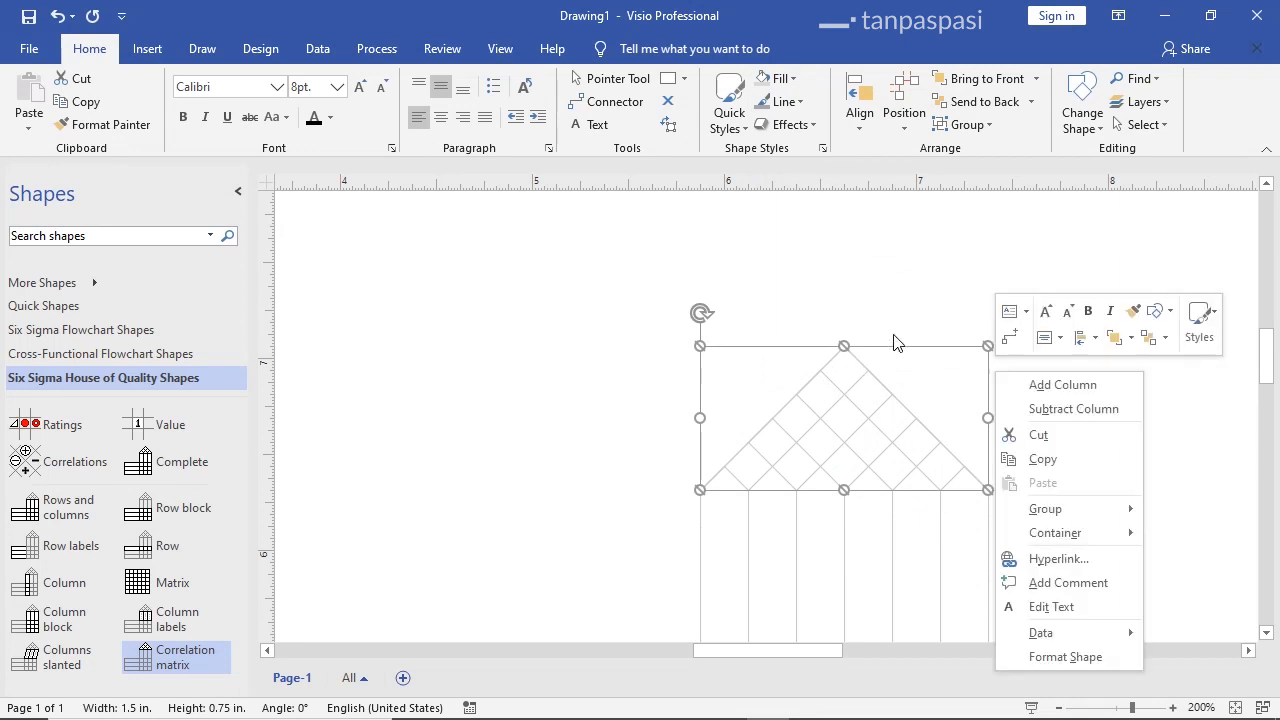
click(1030, 381)
click(1068, 396)
Label the first column of the column labels shape "Klik Sekali"
scroll(1057, 400, down, 5)
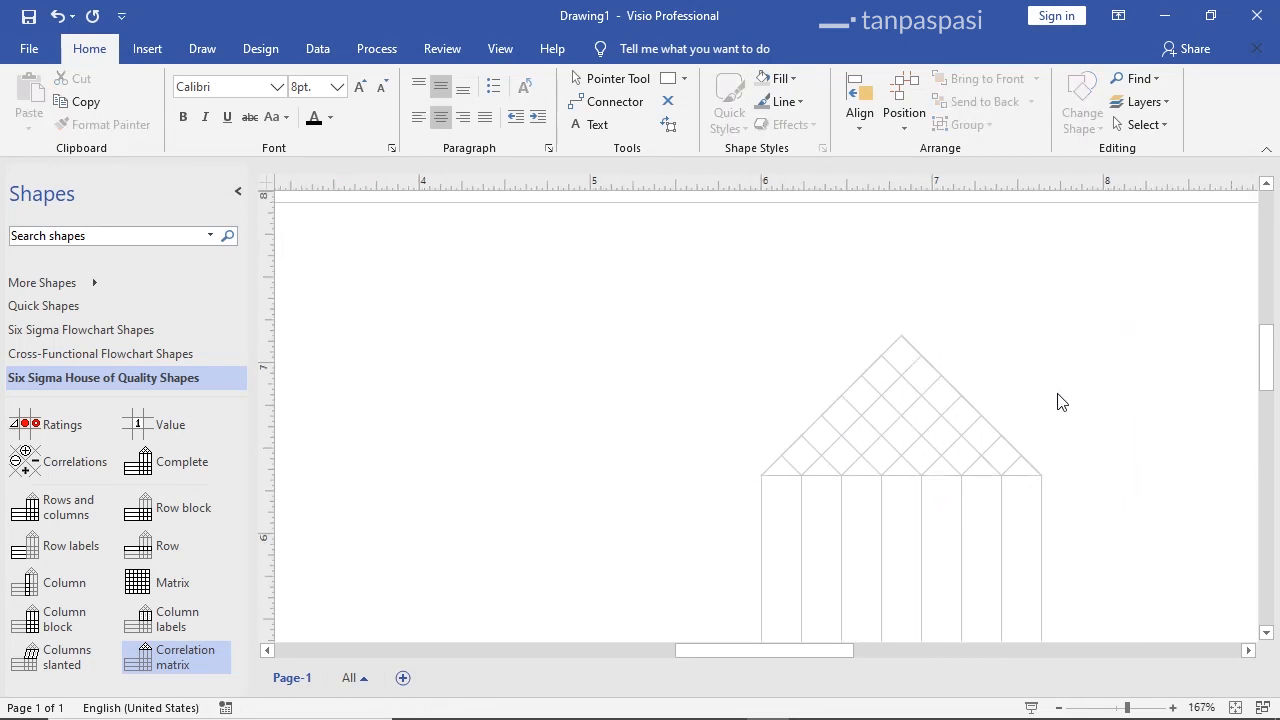
scroll(1046, 408, up, 1)
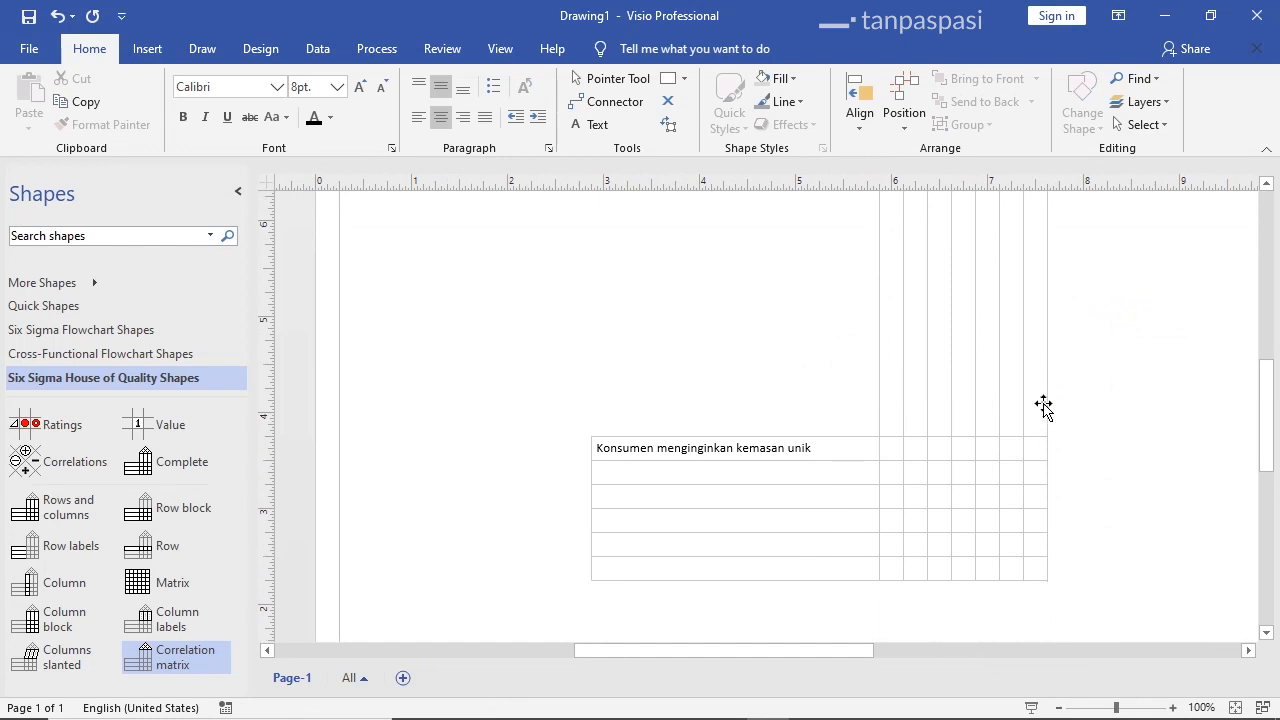
click(878, 343)
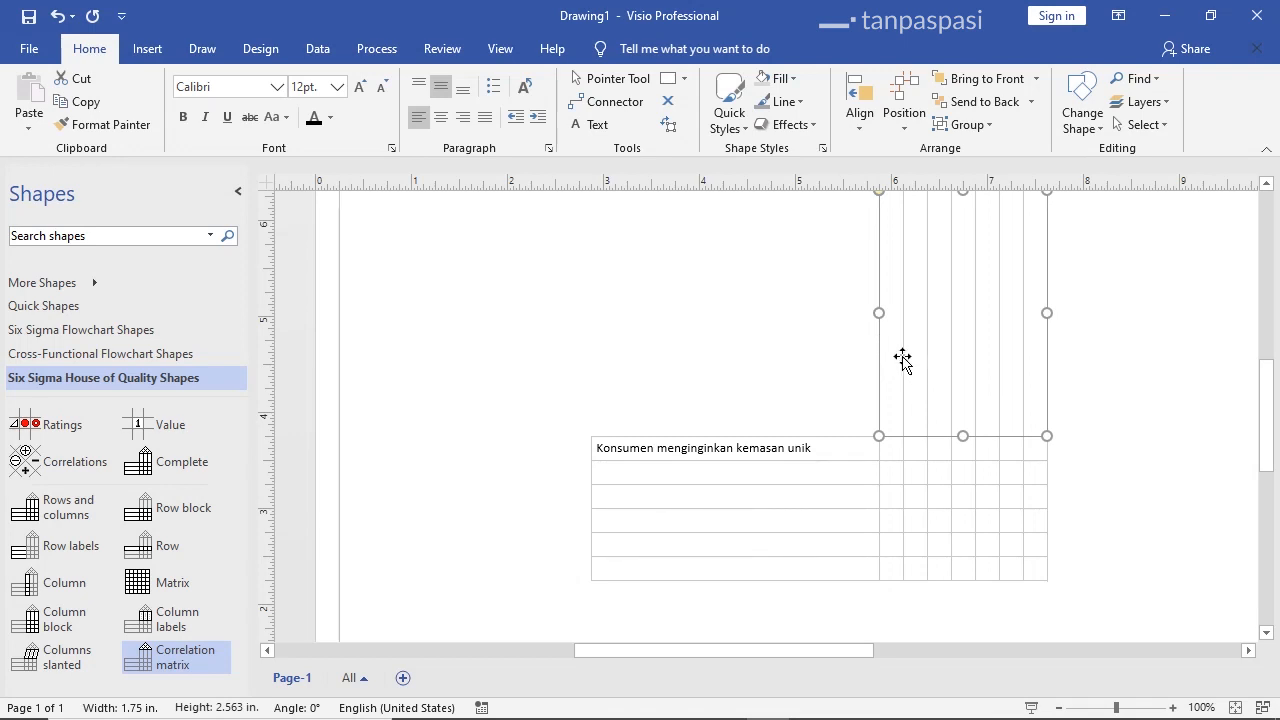
click(902, 360)
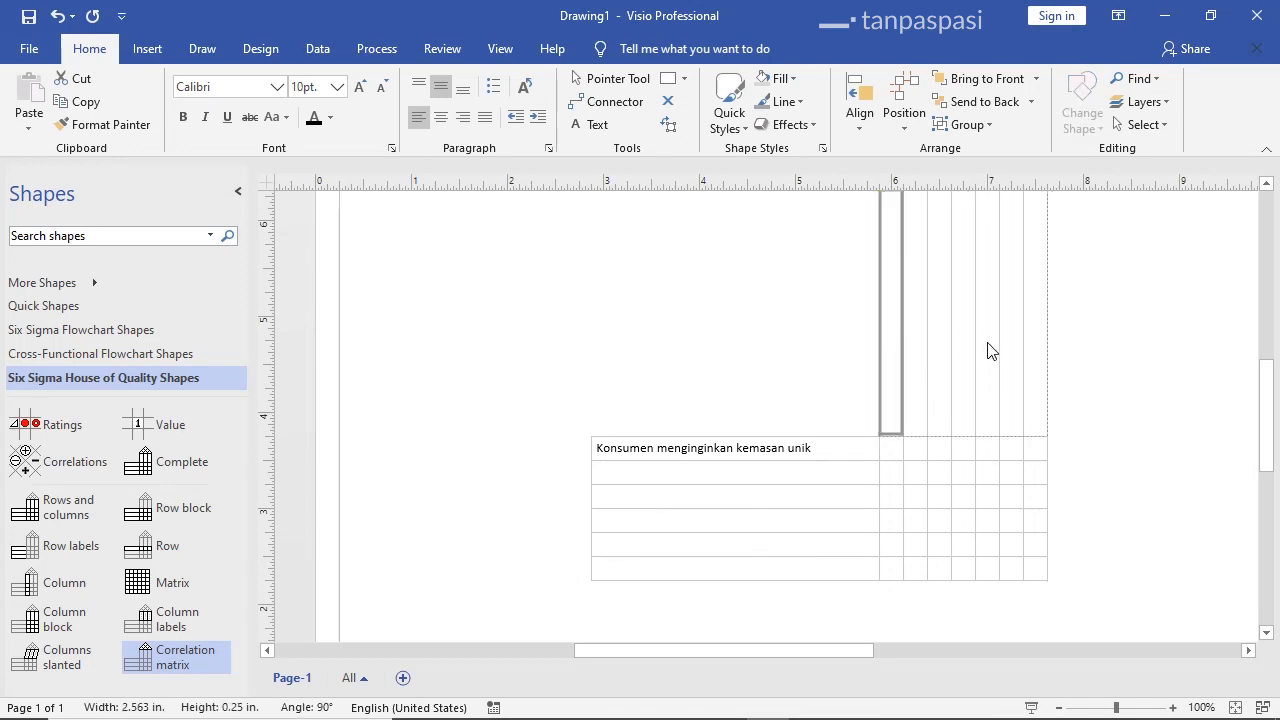
text(Ke)
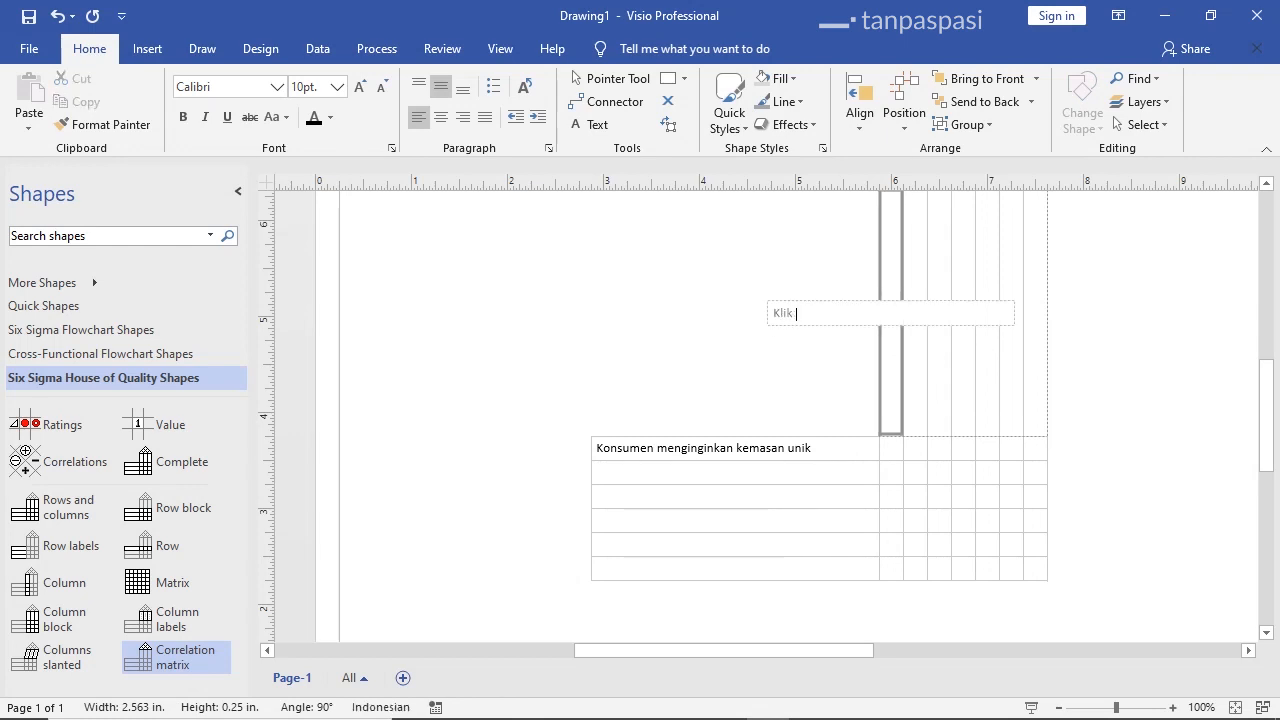
key(Return)
Set the text color of the first column label to black
click(926, 381)
click(884, 338)
click(312, 119)
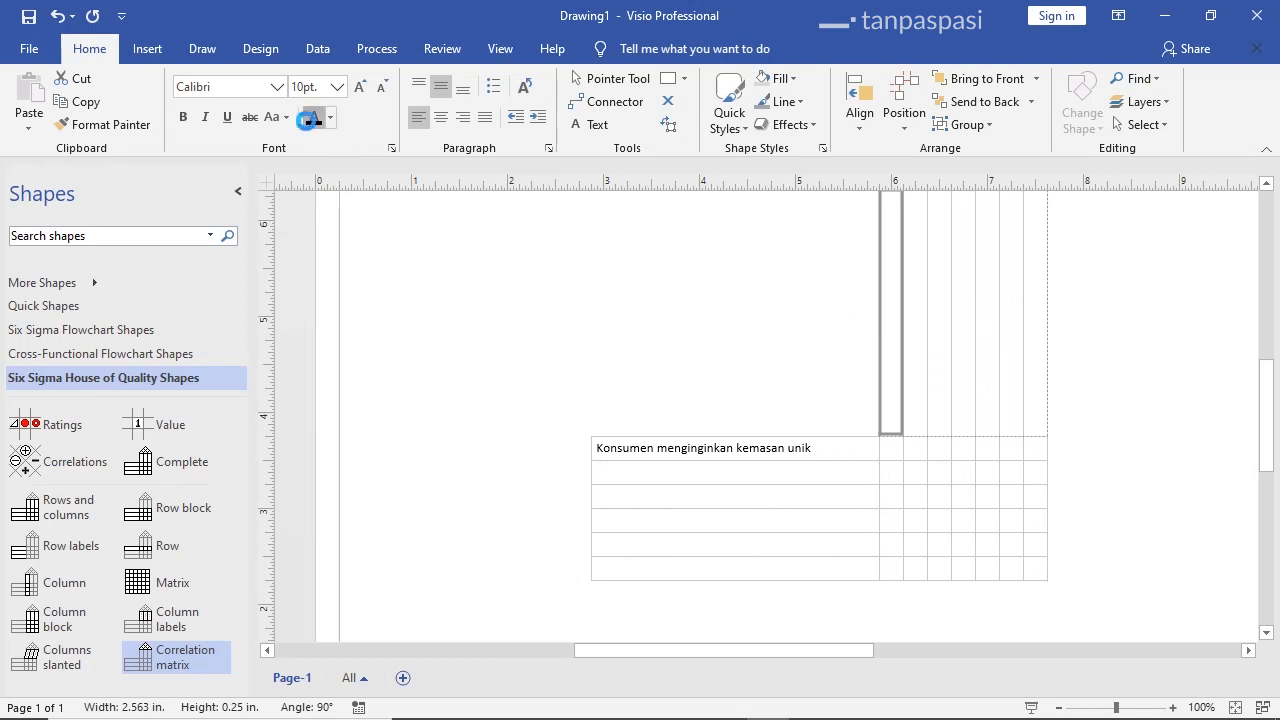
click(1125, 374)
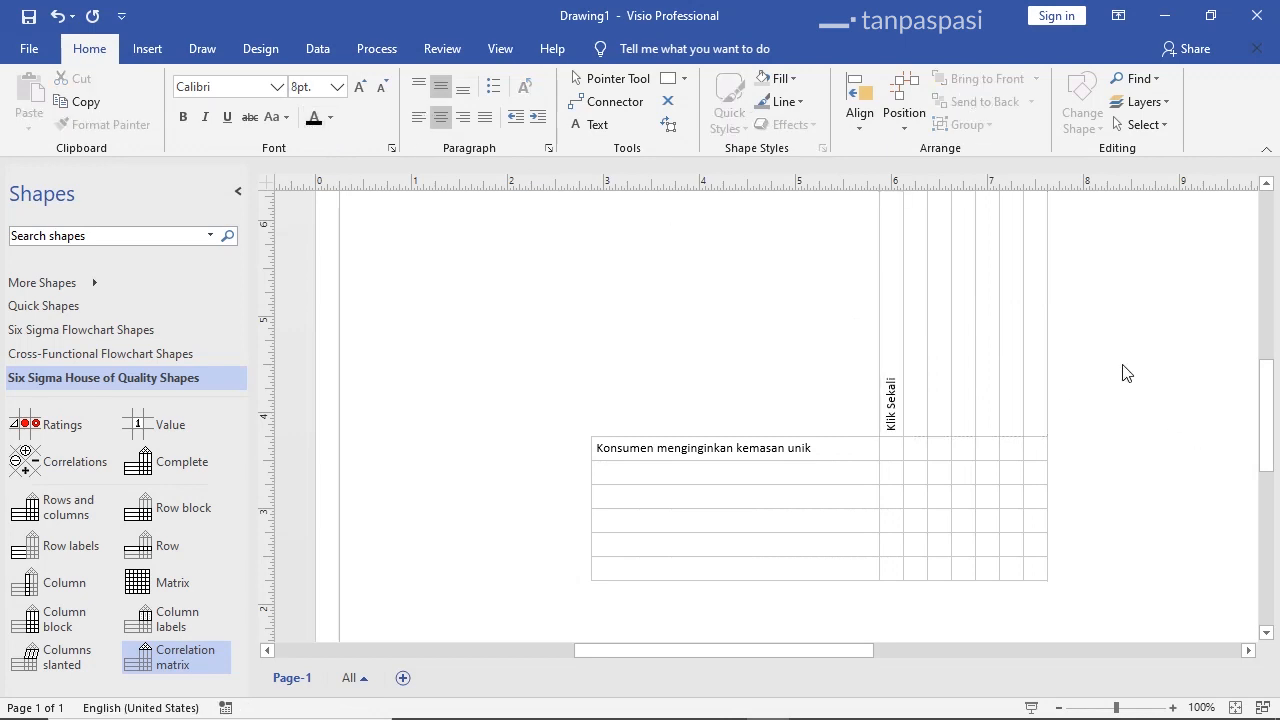
Examine the assembled house of quality from the correlation matrix roof down to the matrix rows
ctrl+scroll(1129, 373, down, 1)
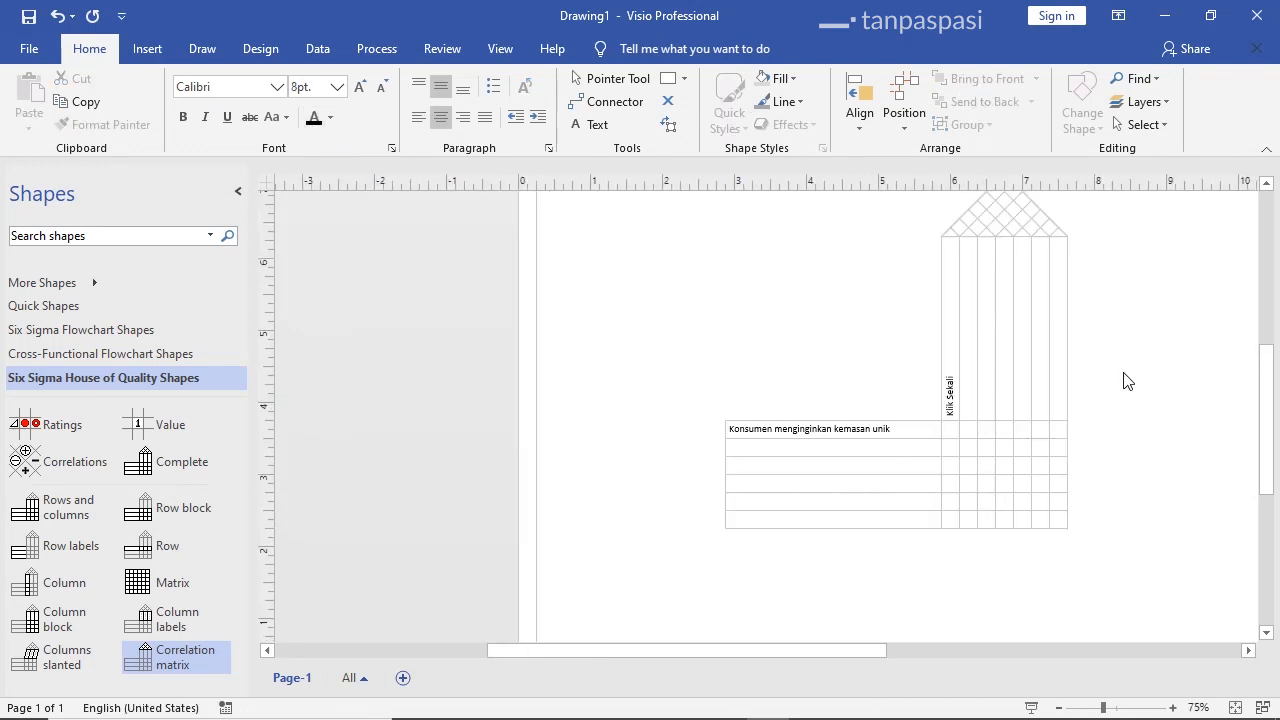
scroll(1127, 380, up, 2)
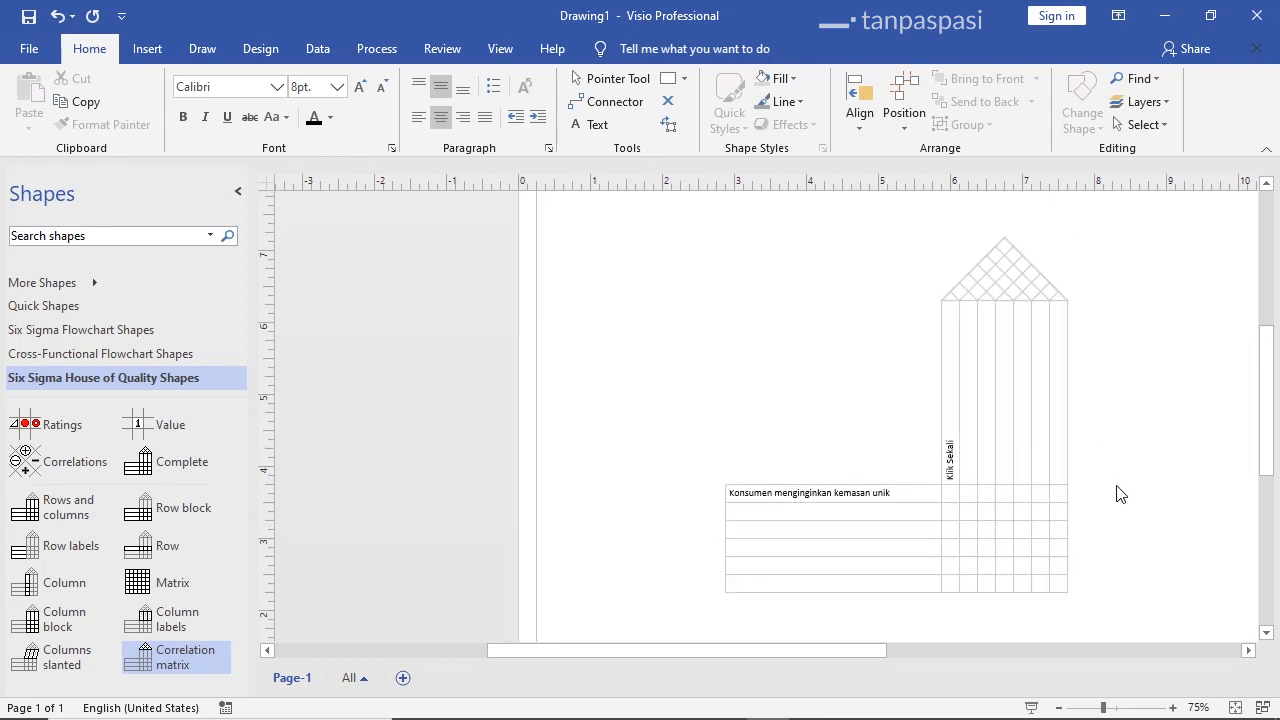
ctrl+scroll(1120, 494, up, 1)
scroll(1118, 492, down, 2)
scroll(1116, 492, up, 2)
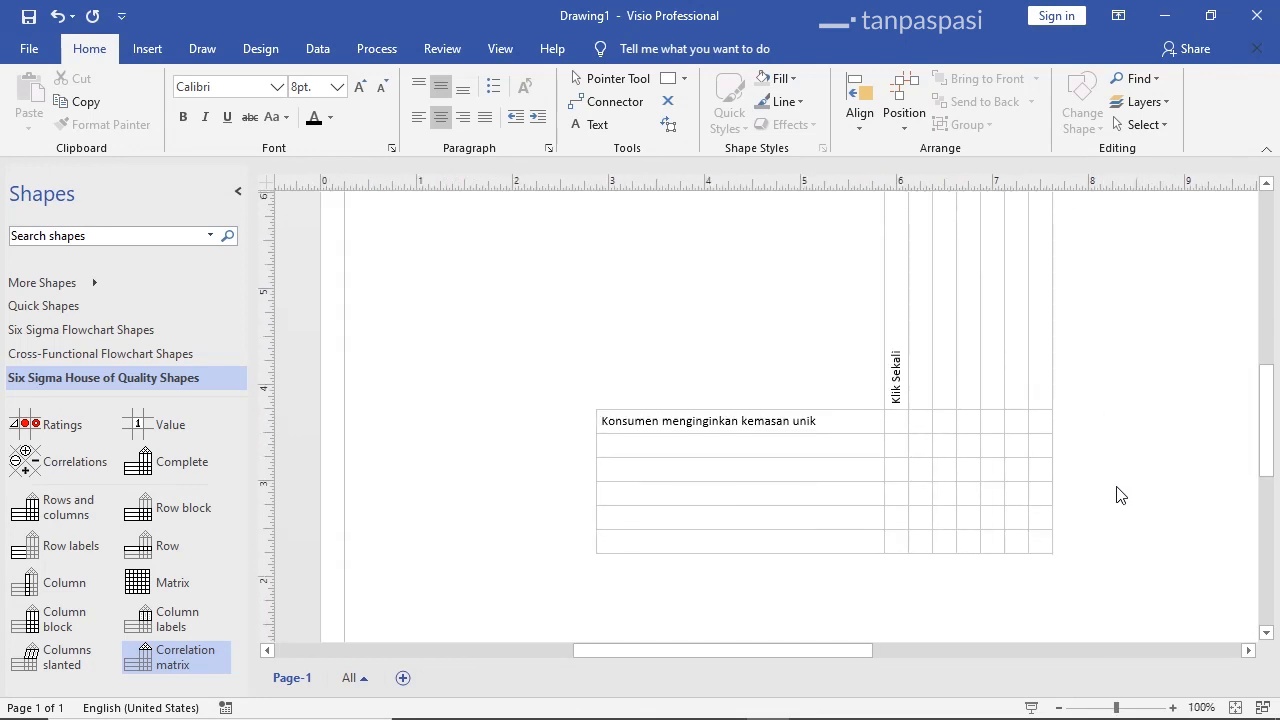
scroll(969, 249, up, 1)
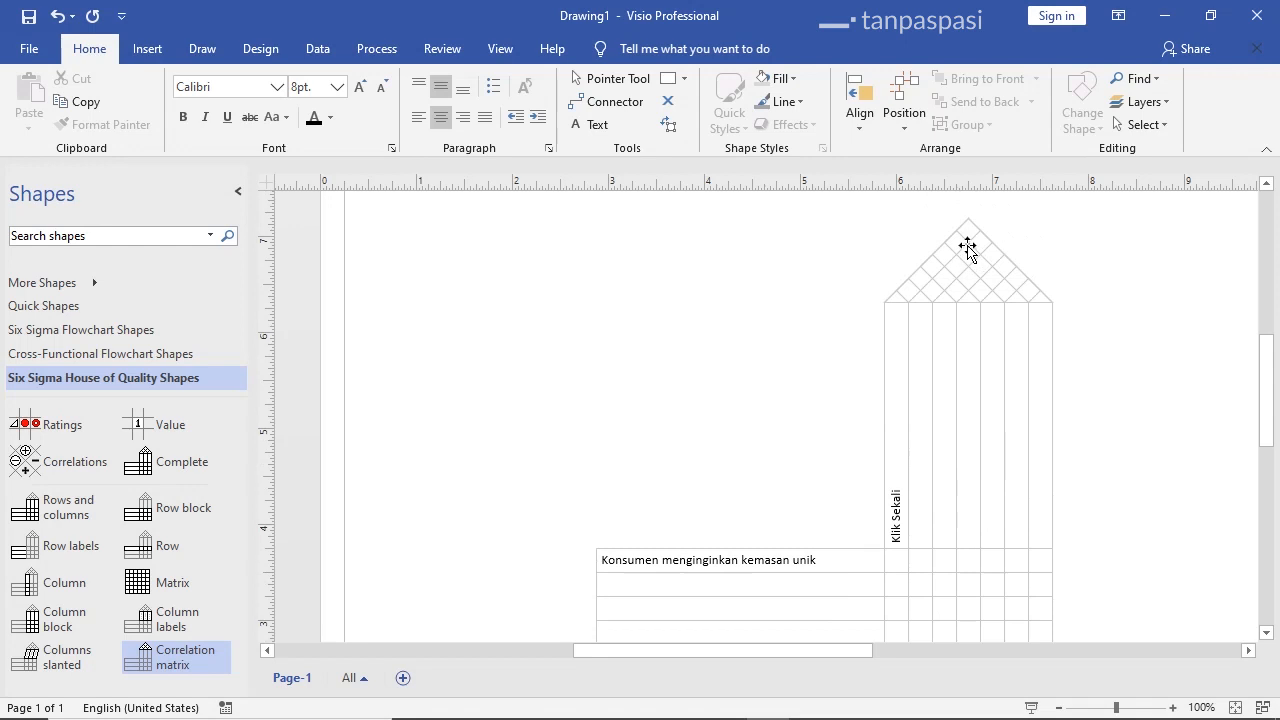
scroll(969, 280, down, 4)
scroll(969, 363, up, 5)
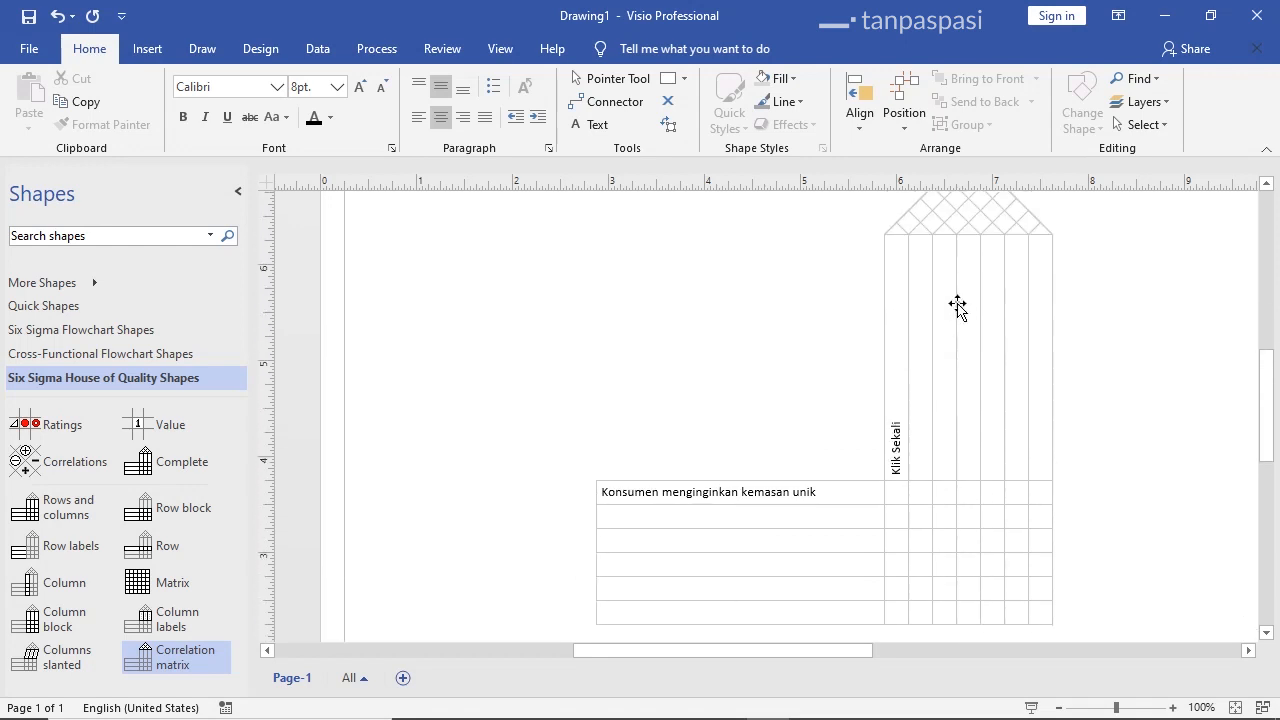
scroll(960, 297, down, 1)
scroll(976, 414, down, 3)
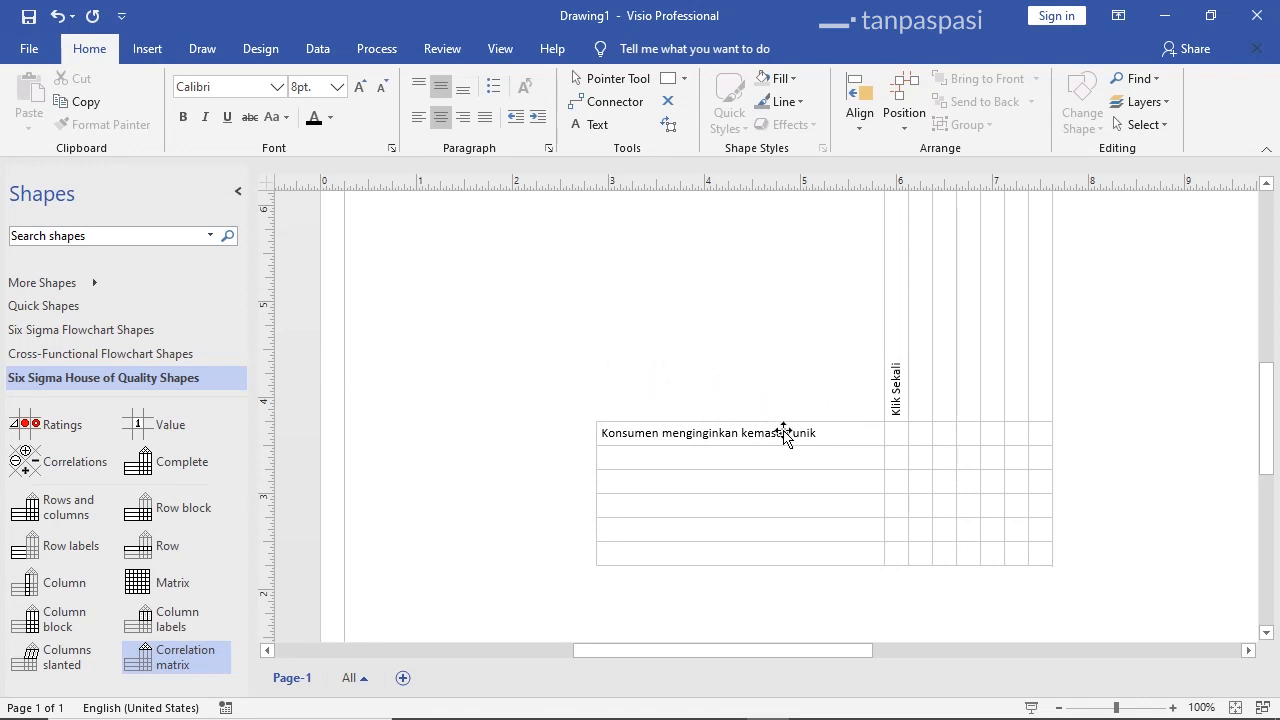
scroll(897, 460, up, 1)
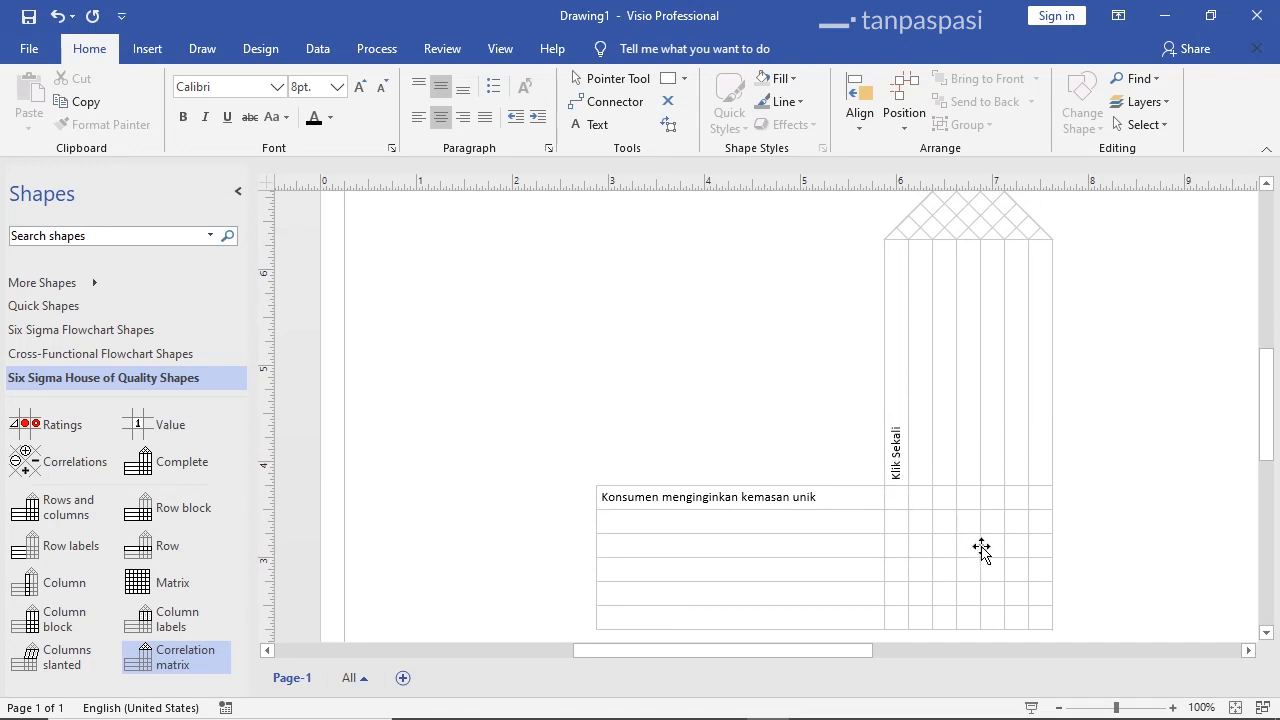
Place a Ratings shape in the matrix cell where the "Konsumen menginginkan kemasan unik" row meets the "Klik Sekali" column
scroll(980, 548, up, 1)
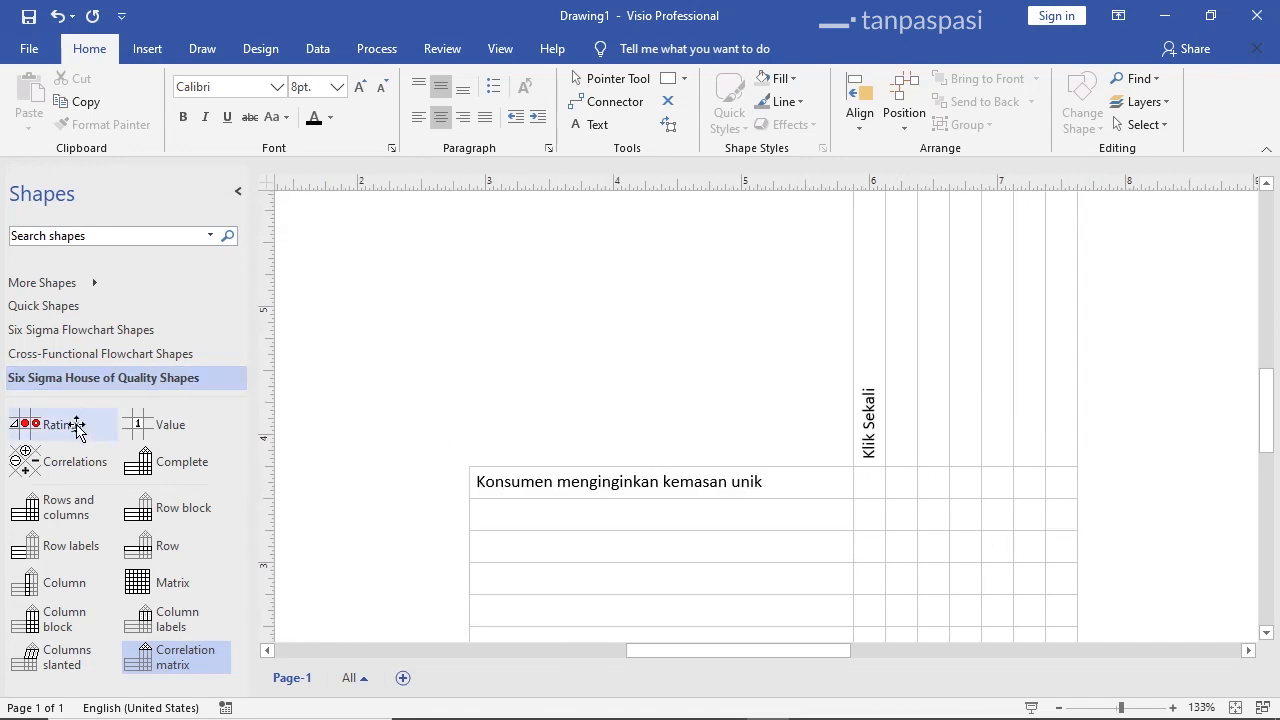
scroll(622, 410, down, 2)
drag(35, 432, 873, 362)
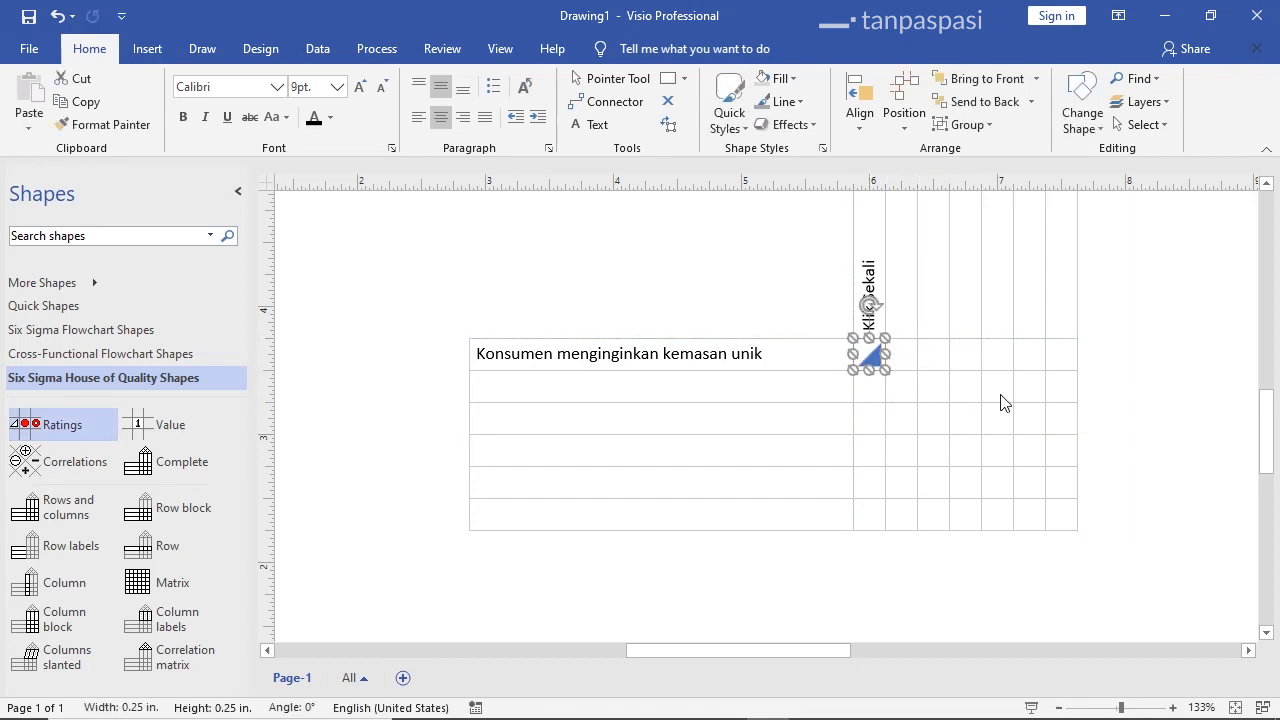
click(1113, 353)
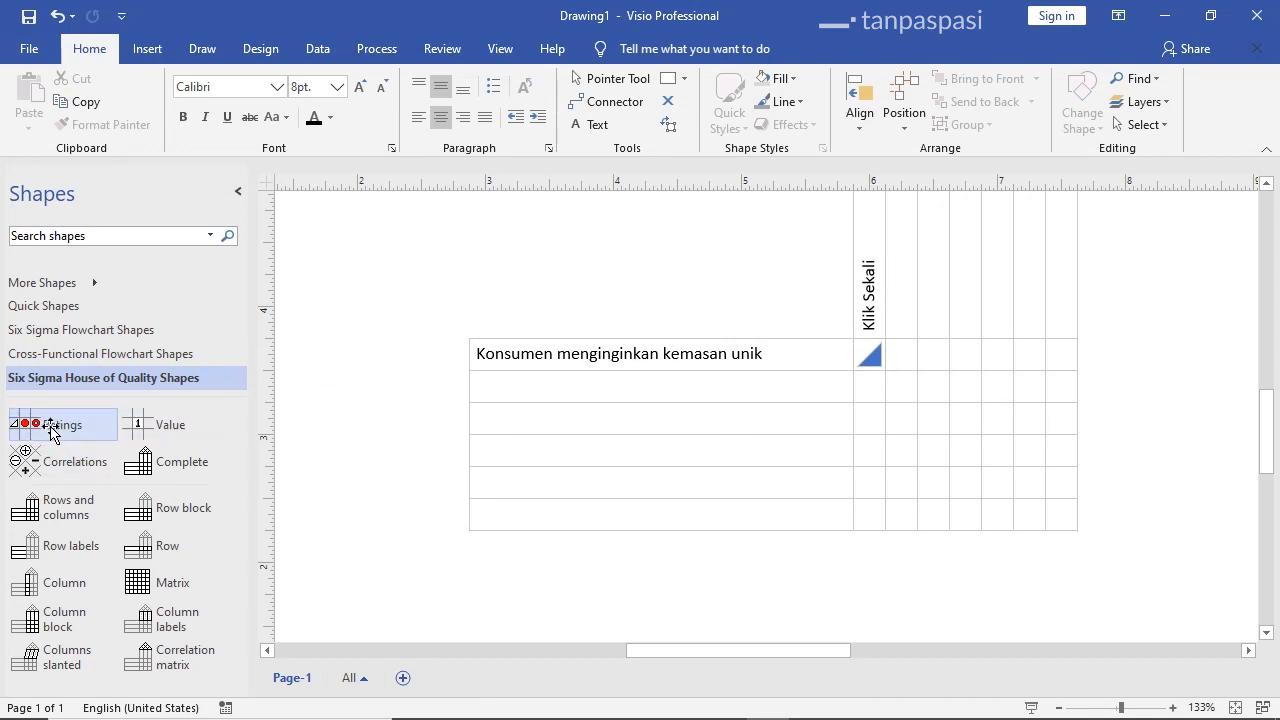
Place a second Ratings shape in the third row, third column of the matrix and change its symbol to Donut
drag(52, 432, 937, 420)
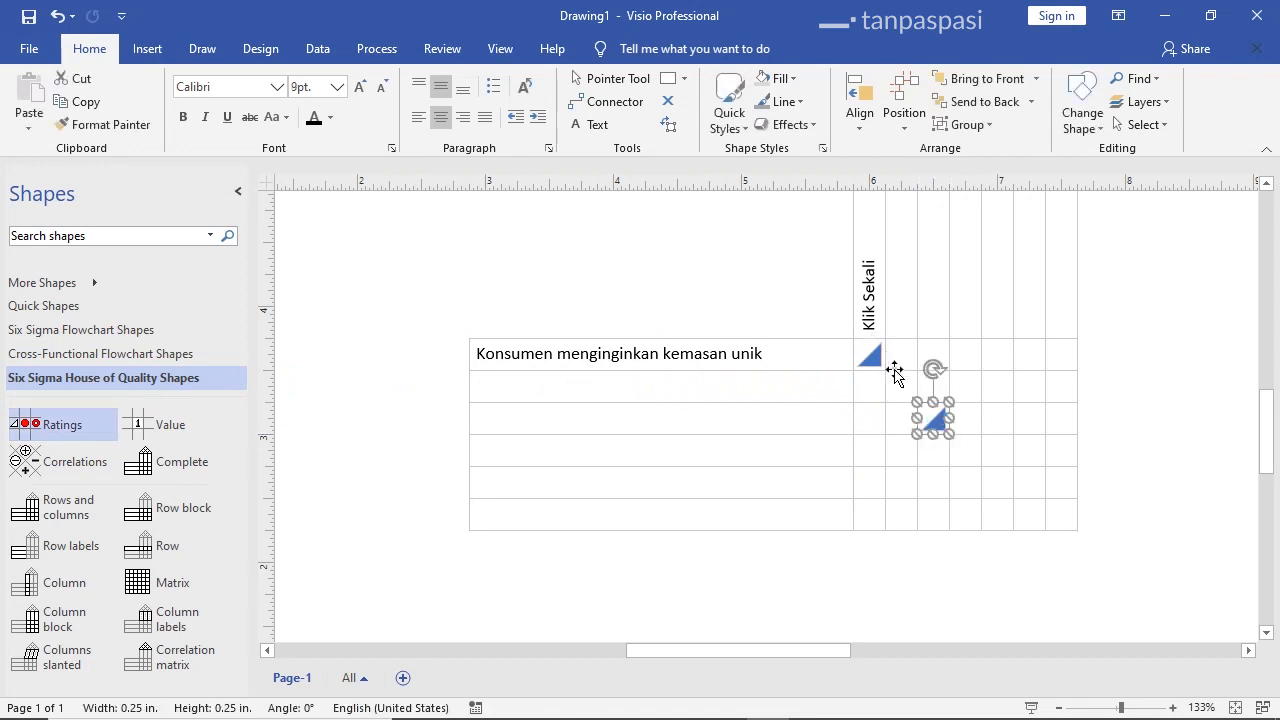
right_click(940, 428)
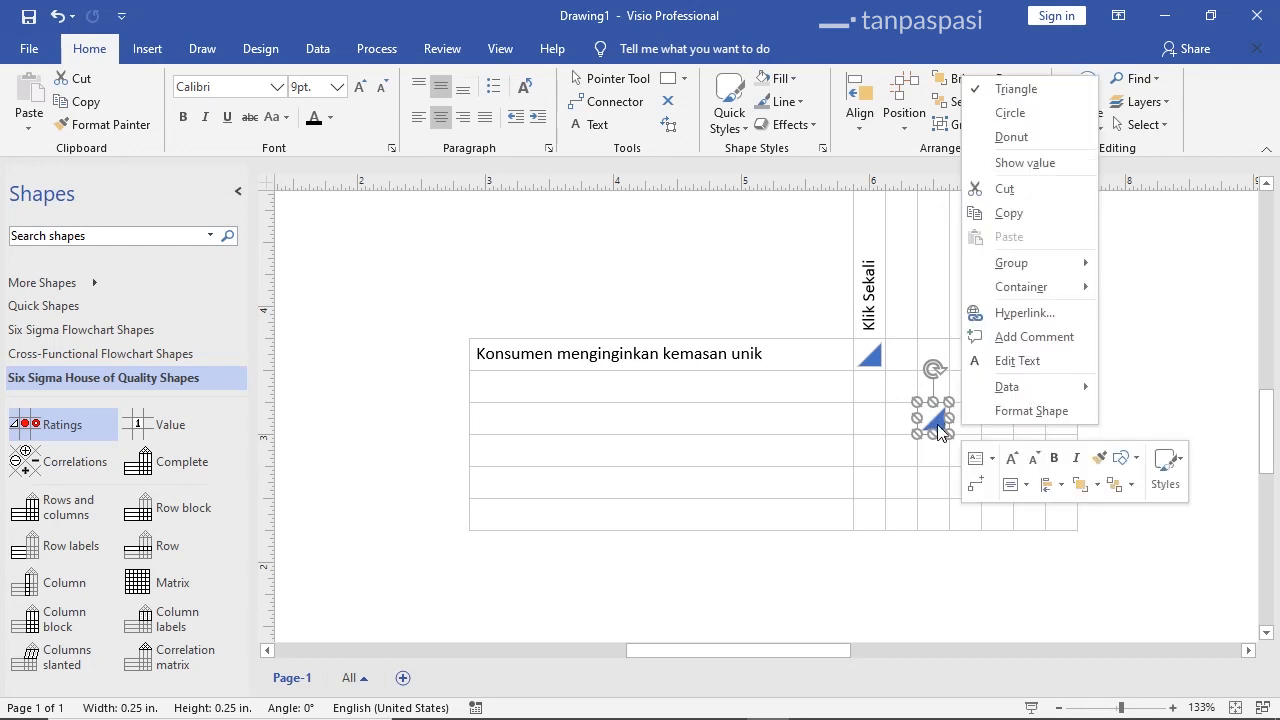
click(1013, 137)
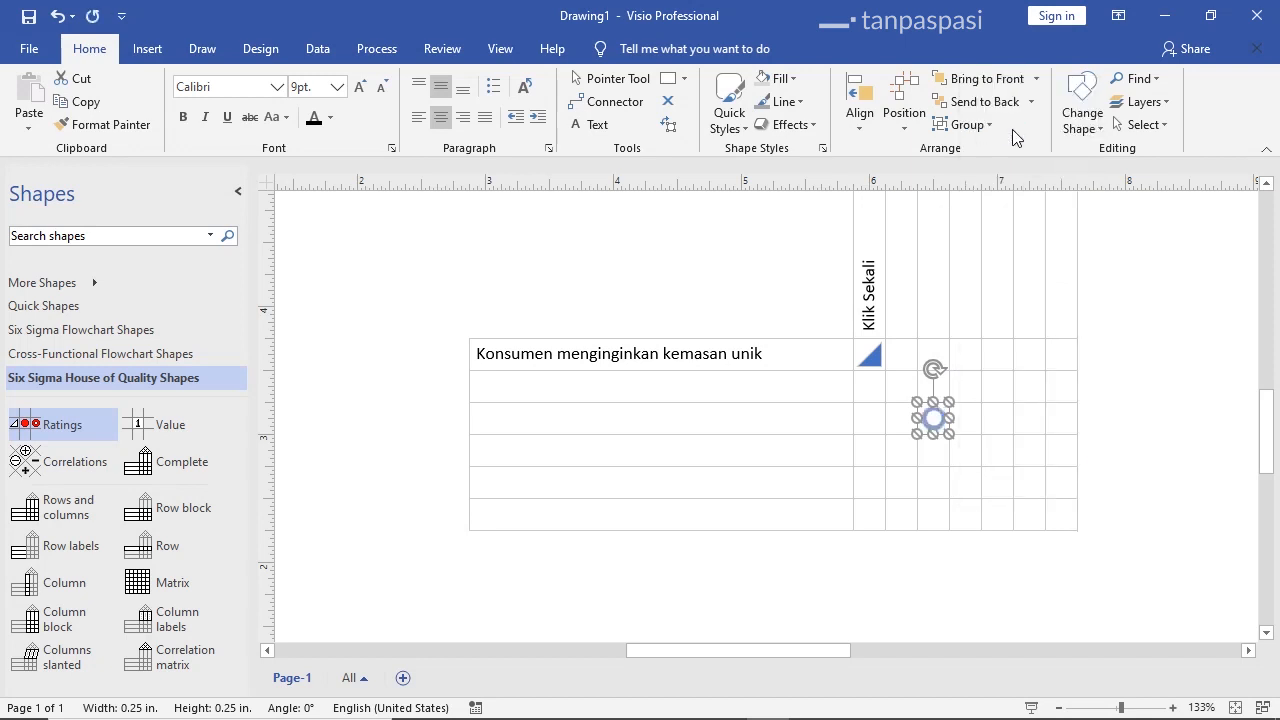
click(1127, 311)
Place a Correlations shape in a cell along the left slope of the correlation matrix roof and set it to Negative
scroll(1090, 334, up, 5)
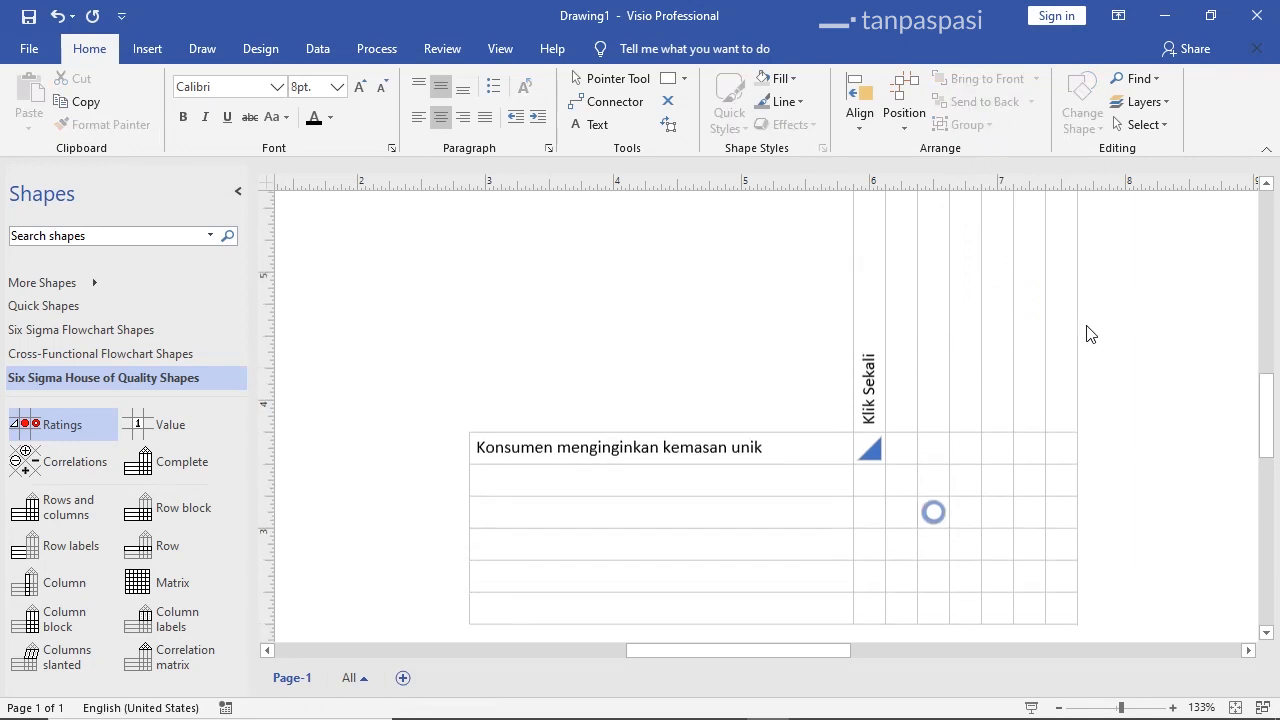
scroll(1093, 332, down, 3)
scroll(1093, 332, up, 3)
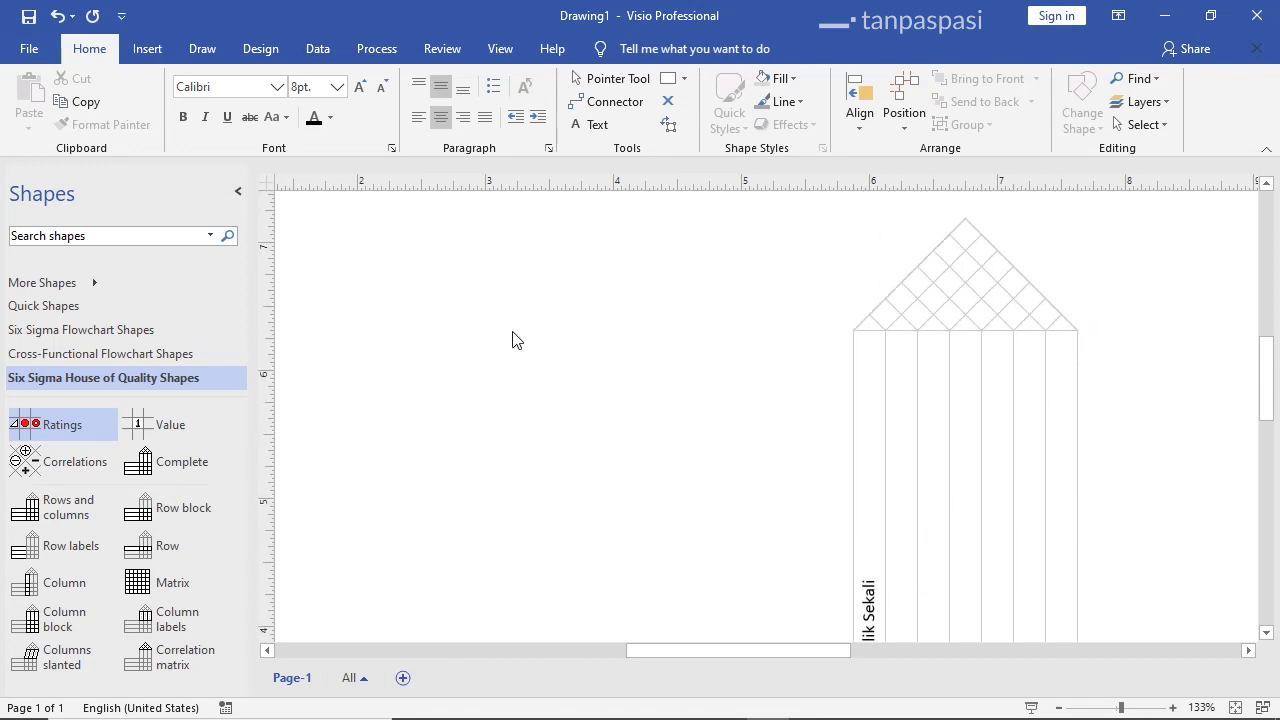
drag(37, 474, 919, 285)
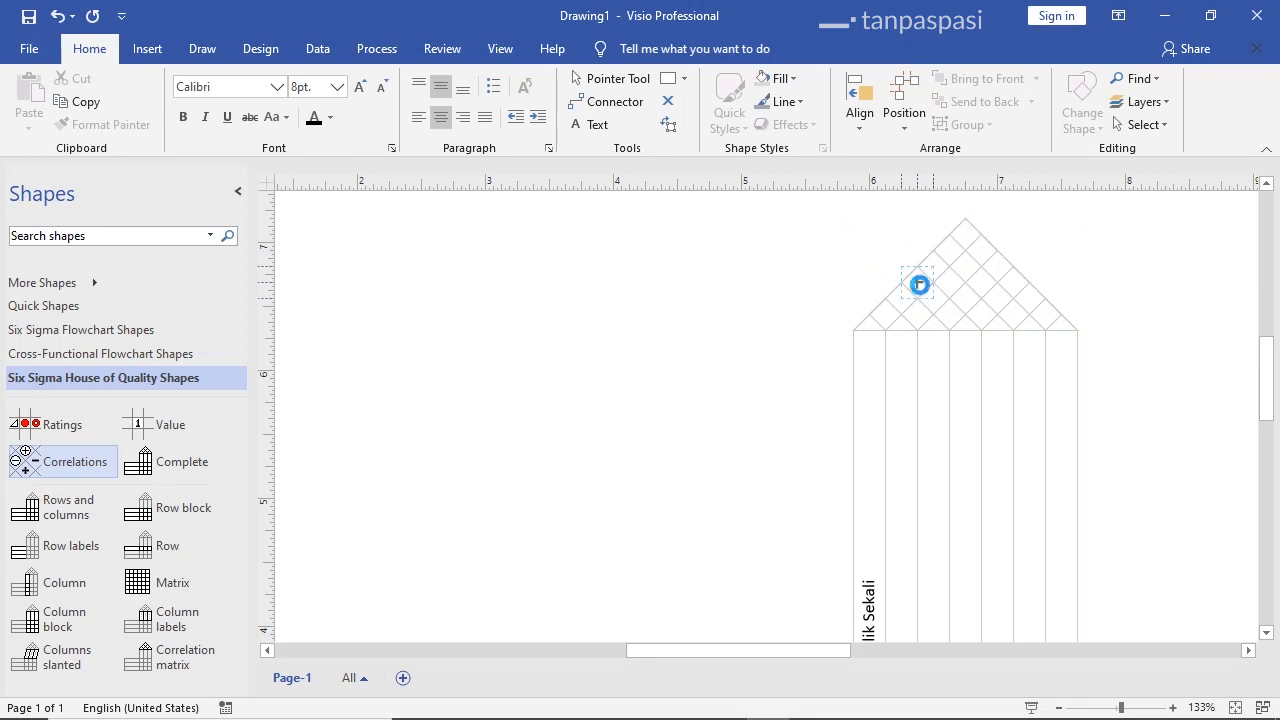
click(814, 271)
click(918, 284)
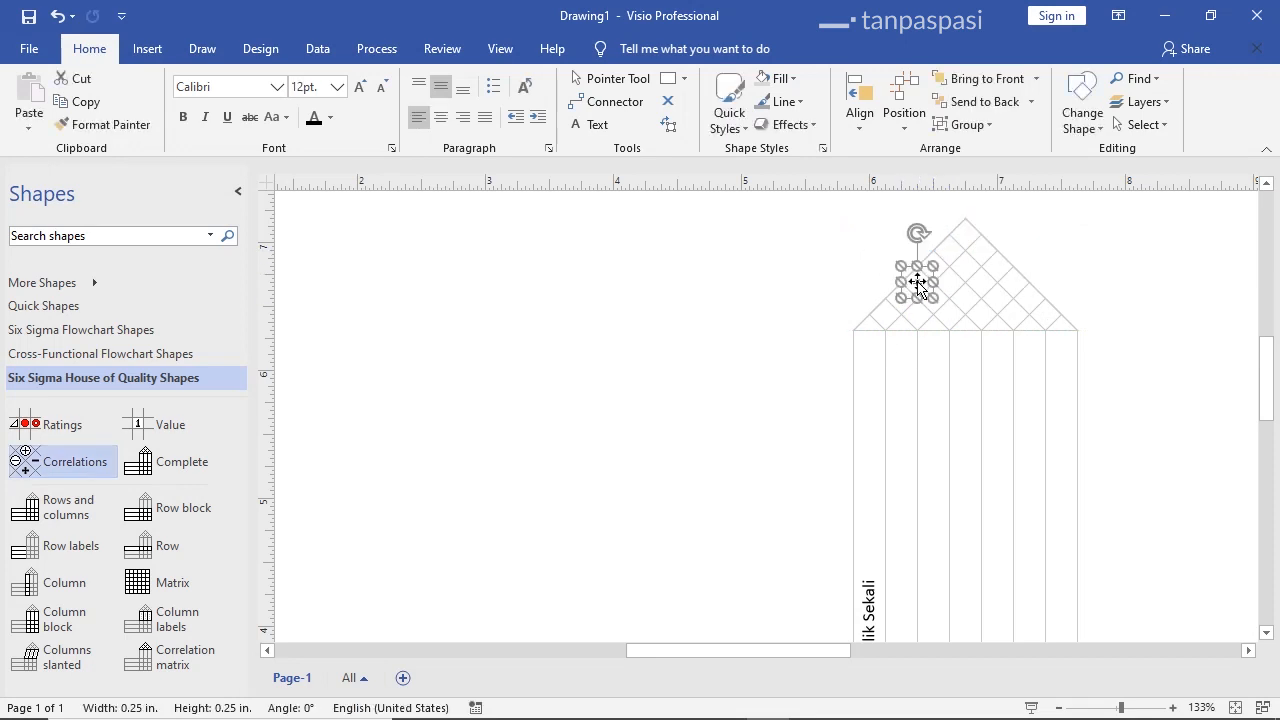
right_click(918, 284)
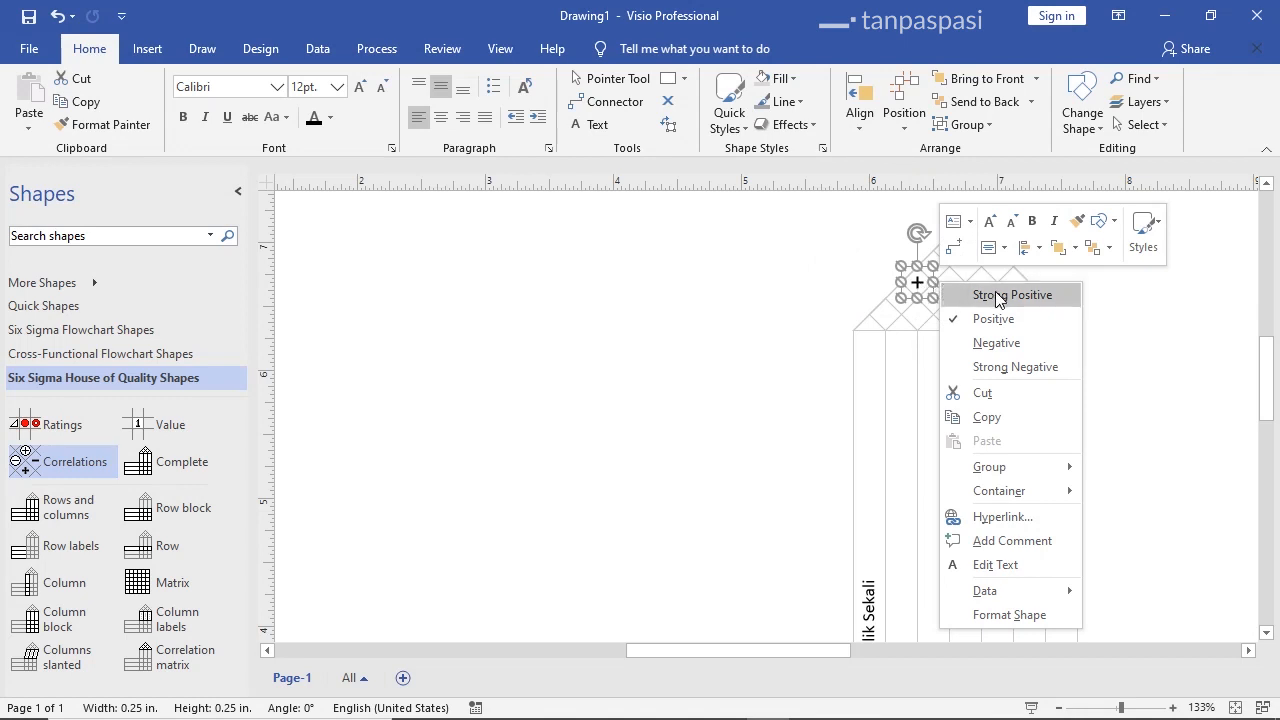
click(987, 343)
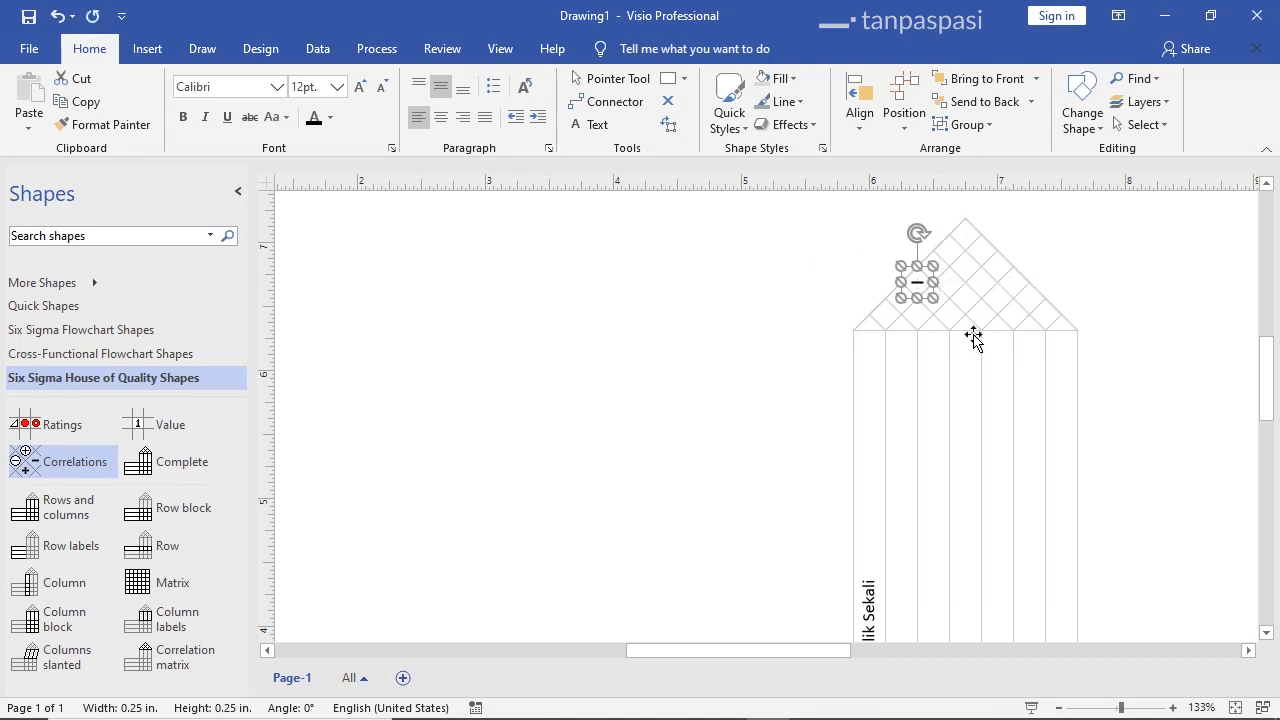
Examine the placed rating symbols in the matrix and the correlation symbol in the roof
click(1060, 270)
scroll(1088, 312, down, 3)
scroll(1088, 312, down, 3)
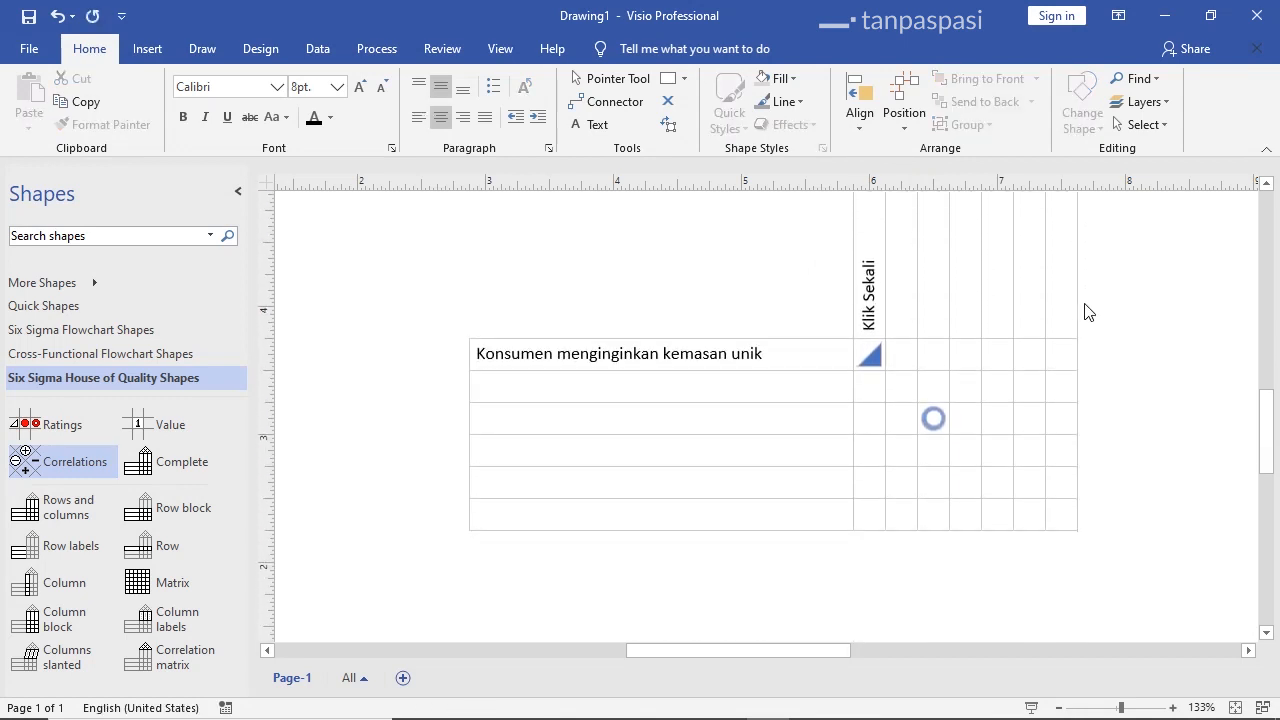
scroll(1088, 312, down, 1)
scroll(1088, 312, up, 7)
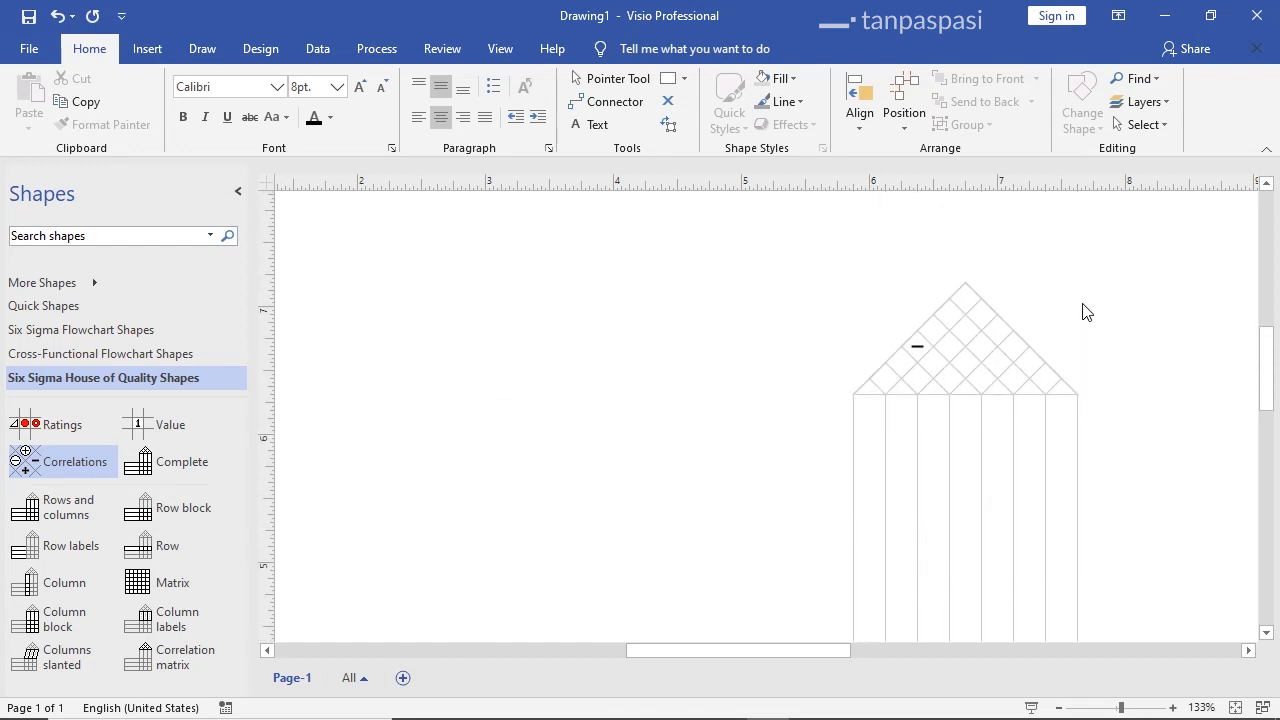
scroll(773, 330, down, 2)
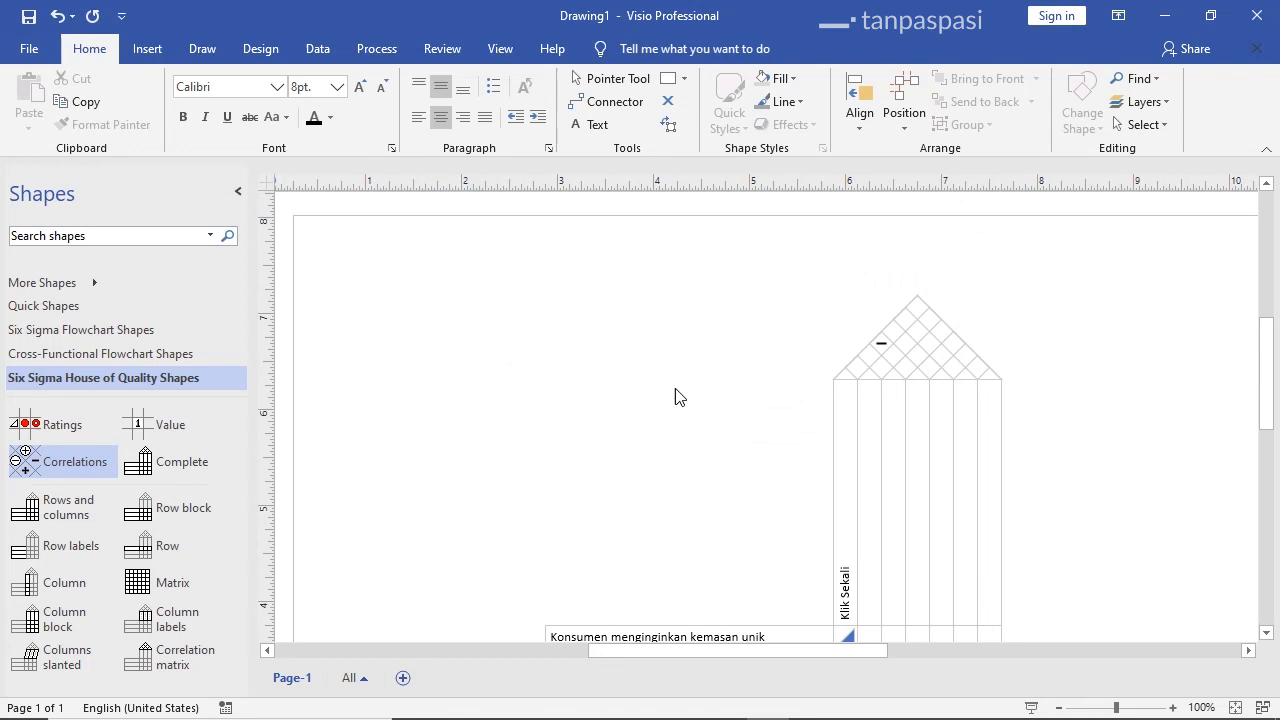
scroll(446, 306, up, 2)
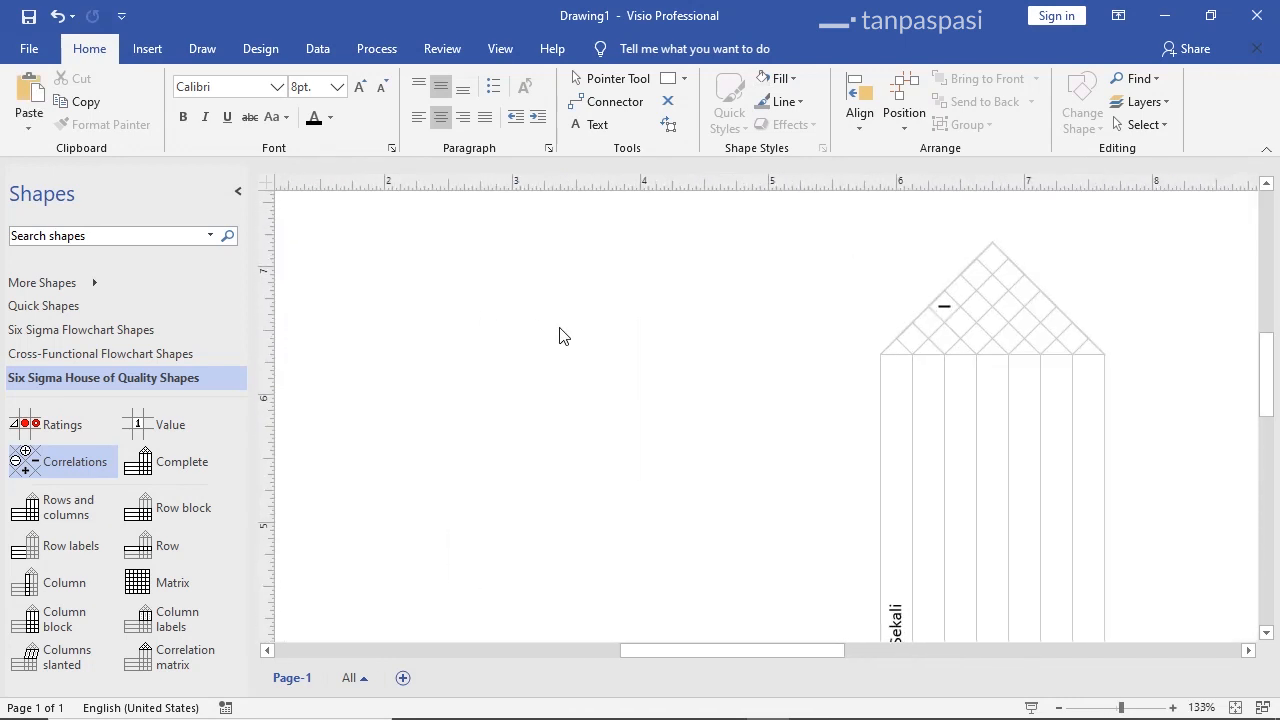
scroll(560, 335, down, 1)
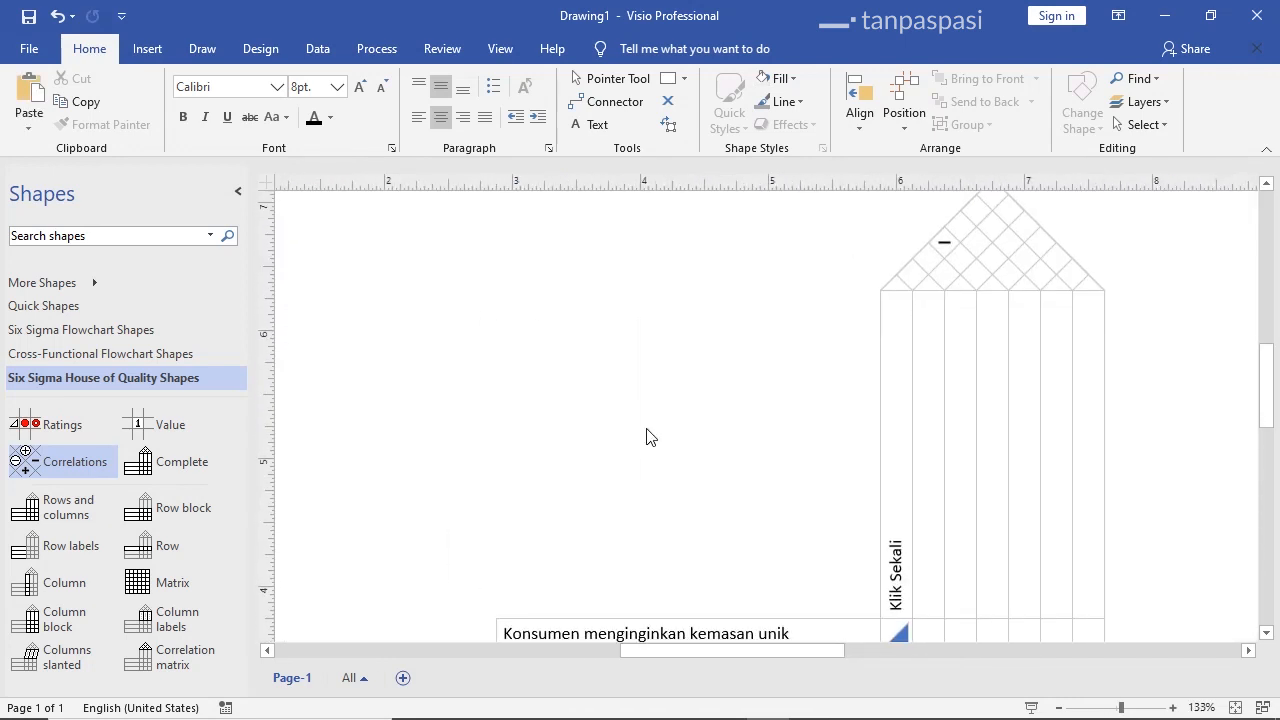
scroll(646, 437, down, 4)
scroll(646, 437, up, 4)
scroll(646, 437, up, 1)
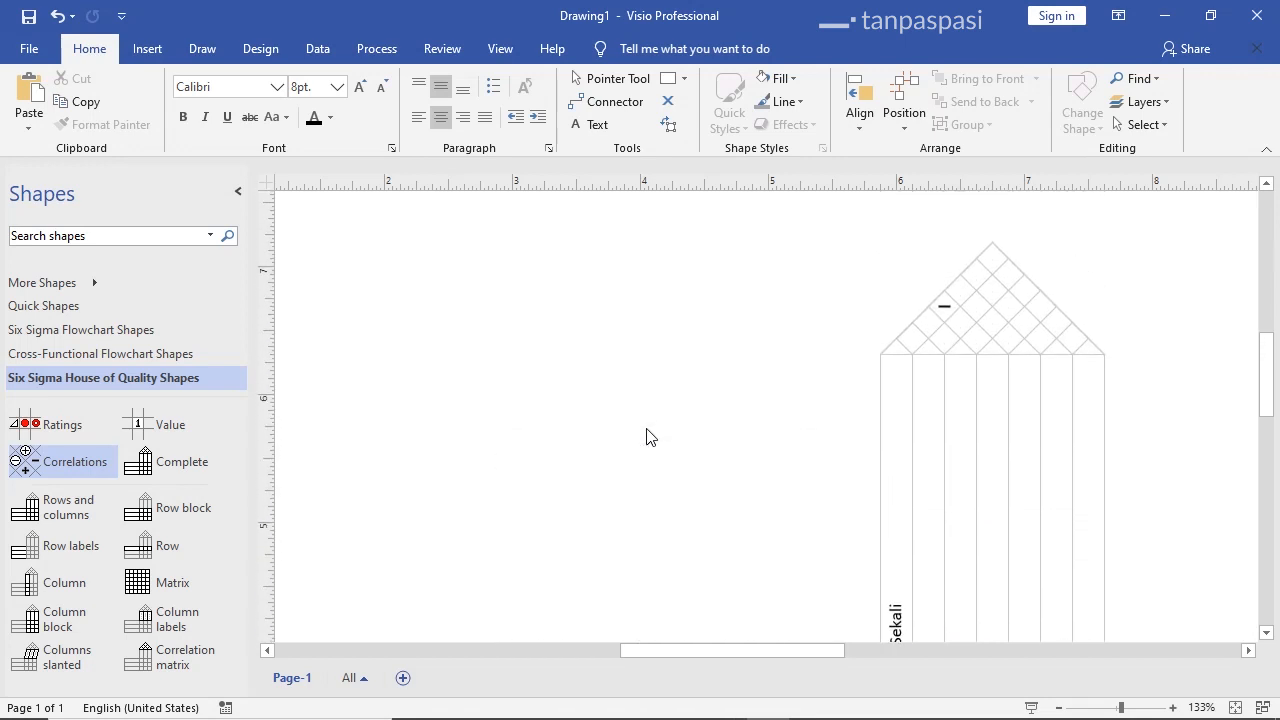
scroll(648, 436, down, 6)
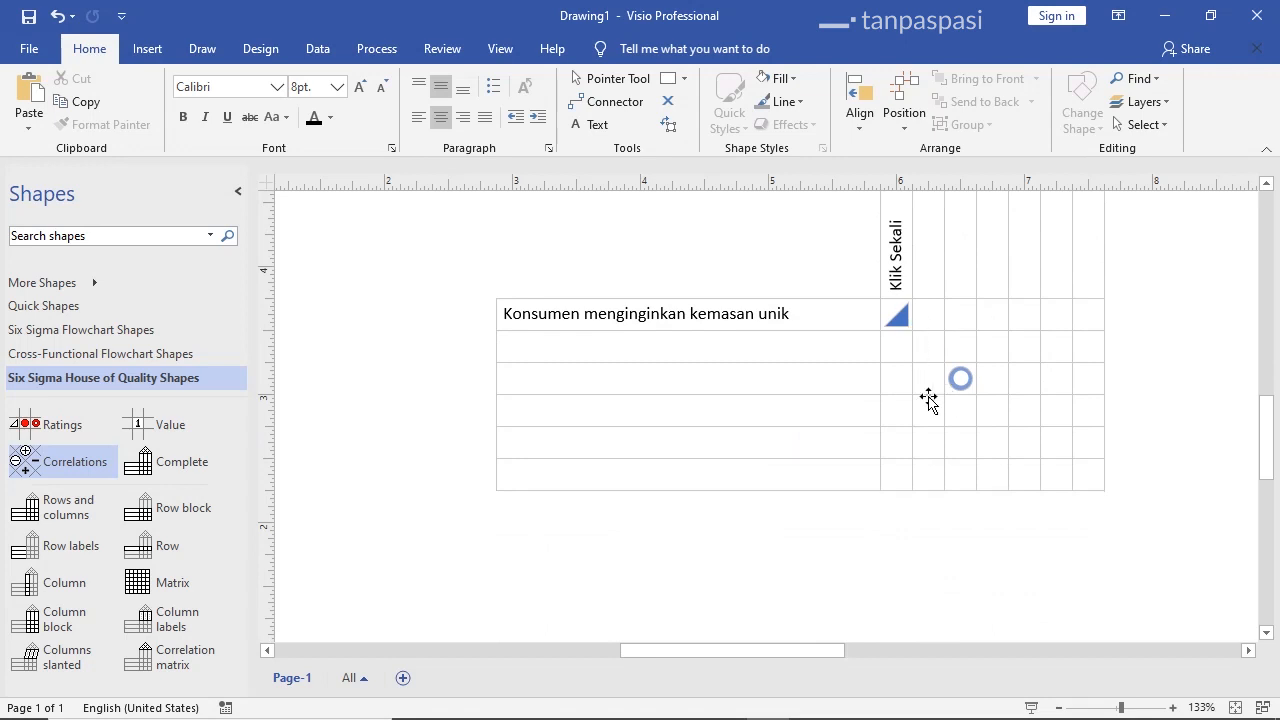
scroll(946, 391, up, 7)
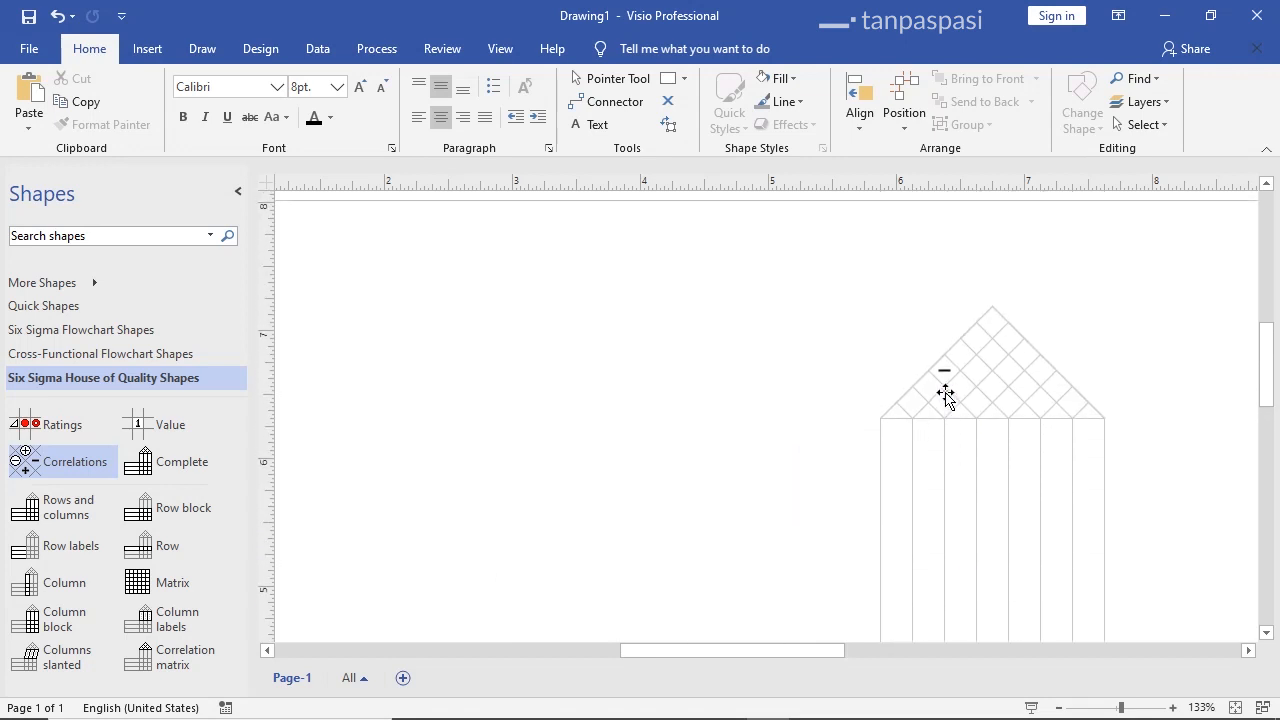
scroll(946, 393, down, 1)
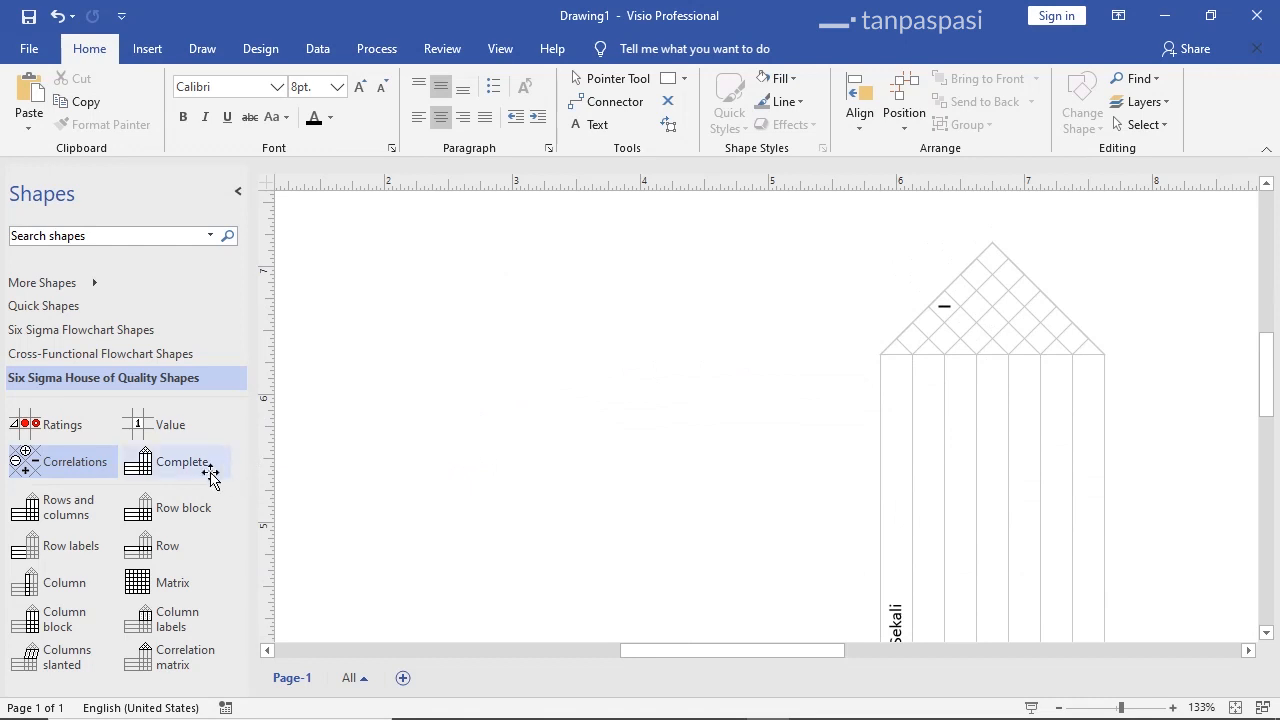
Place a Row labels shape in the empty area left of the roof and subtract rows until a single row remains
drag(58, 550, 400, 450)
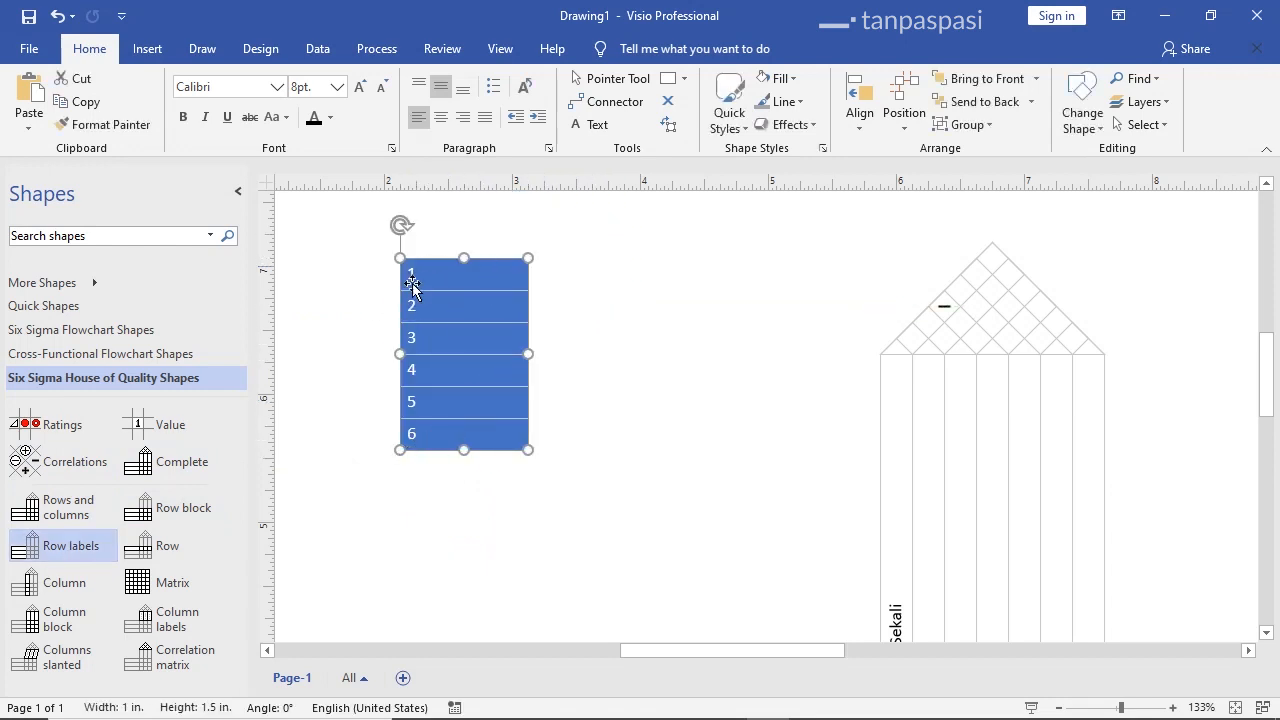
drag(477, 337, 422, 333)
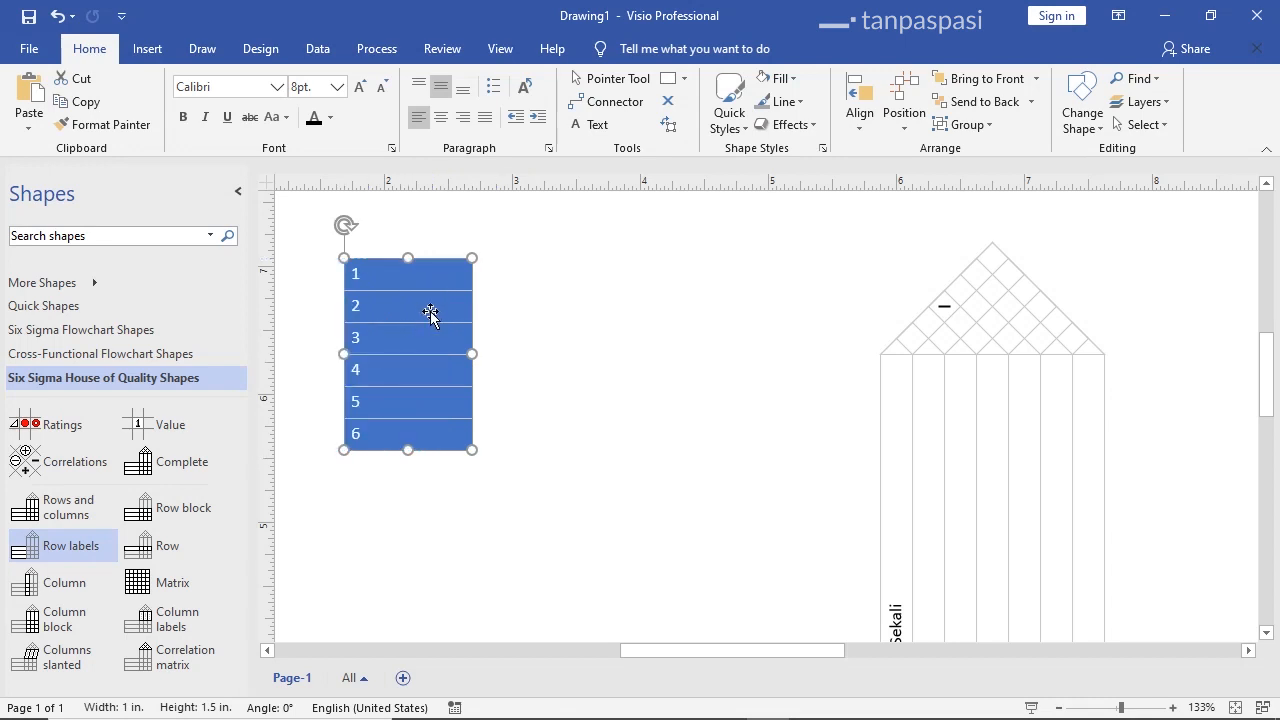
right_click(430, 316)
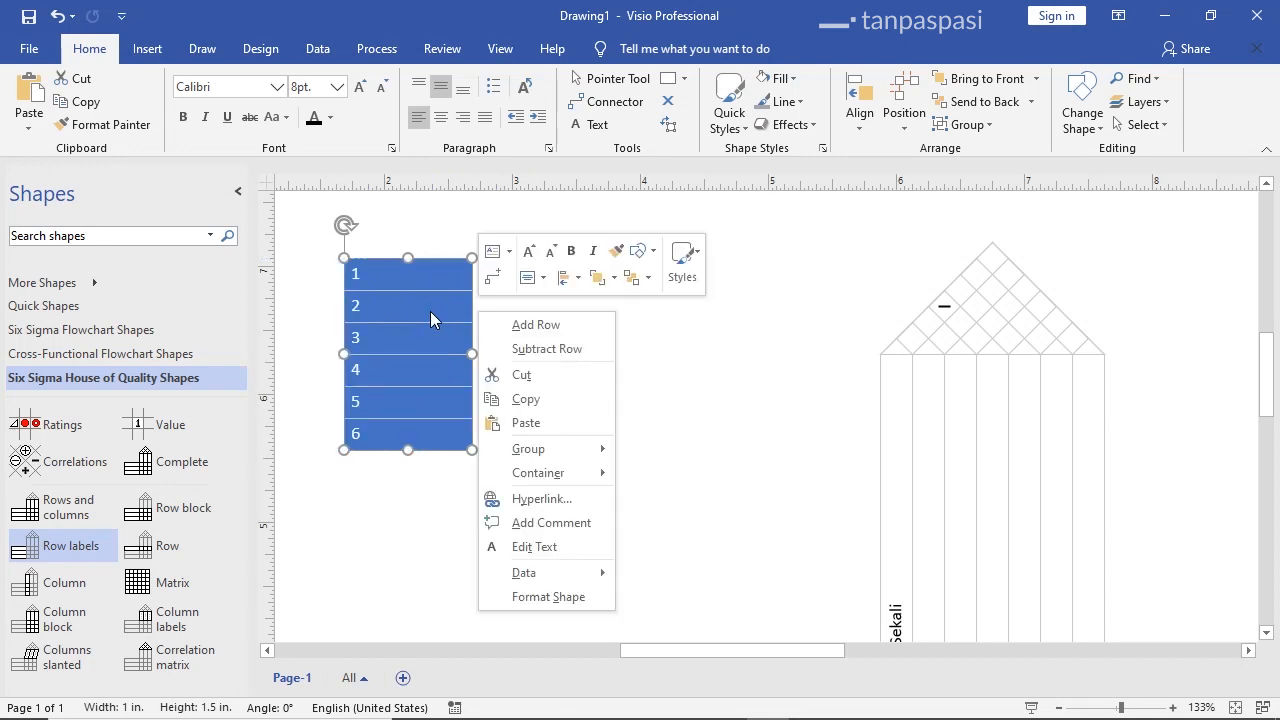
click(499, 349)
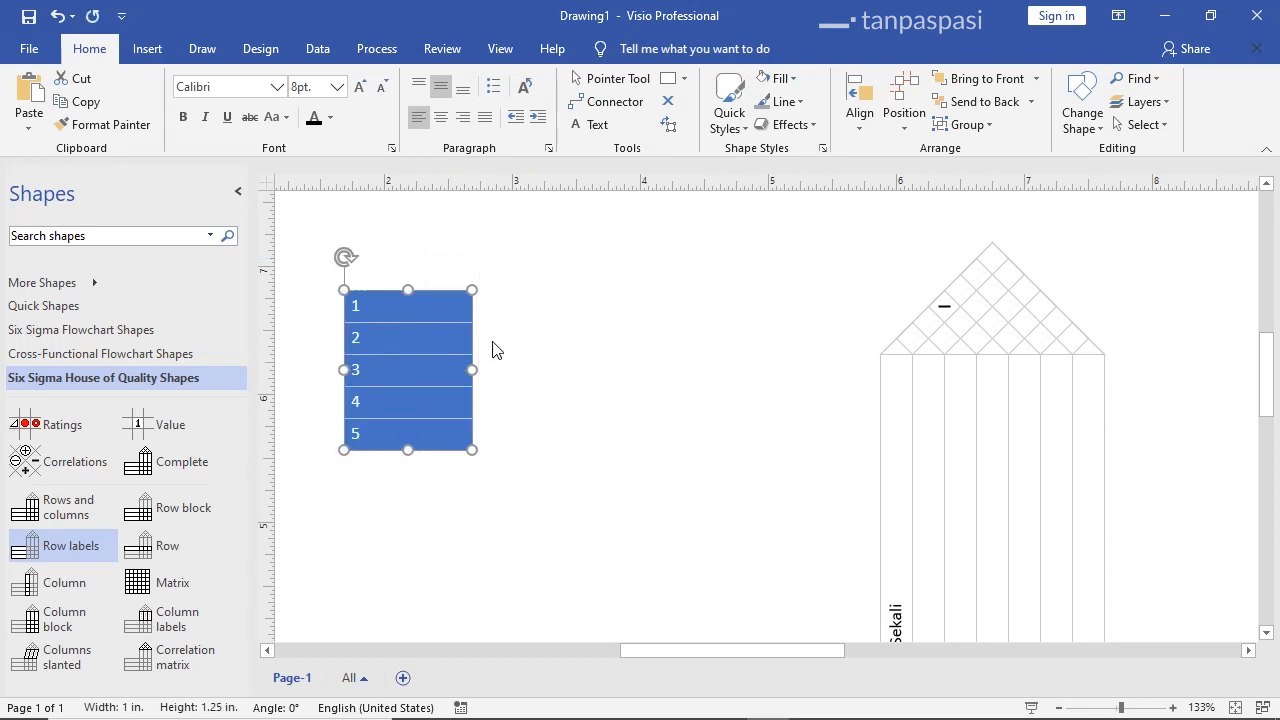
right_click(431, 335)
click(515, 369)
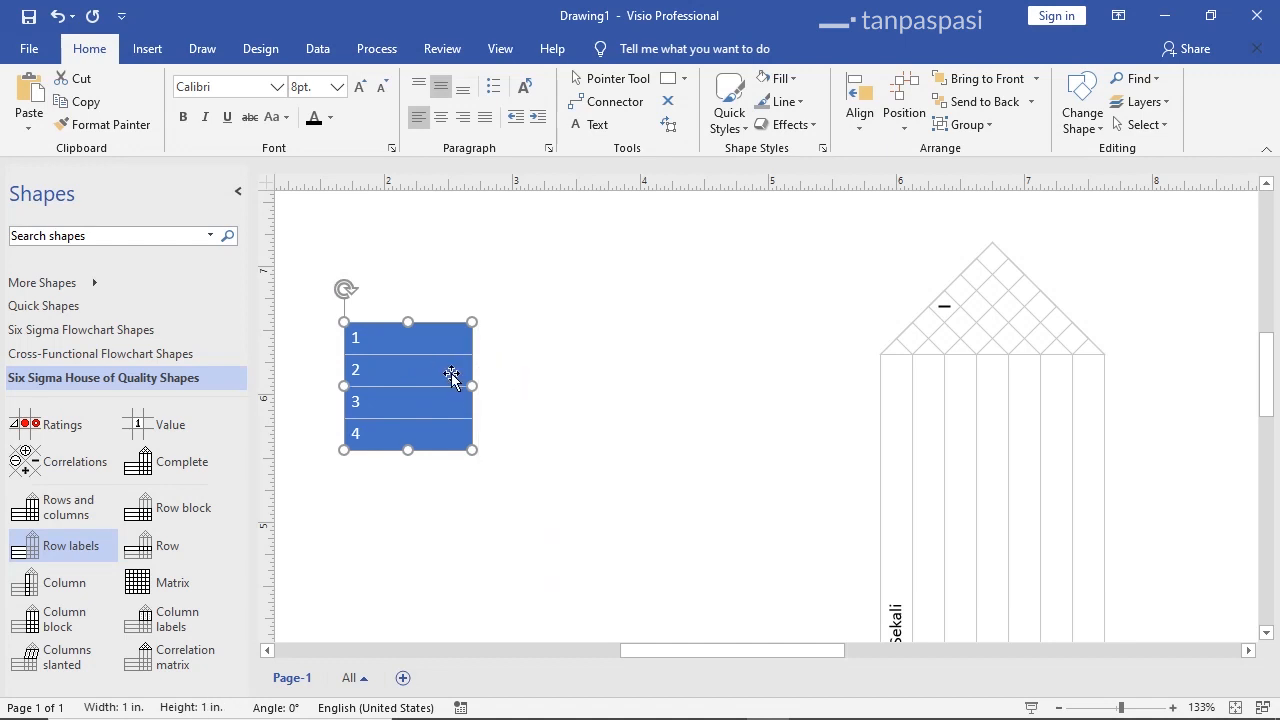
right_click(451, 374)
click(500, 411)
right_click(420, 398)
click(511, 433)
right_click(410, 414)
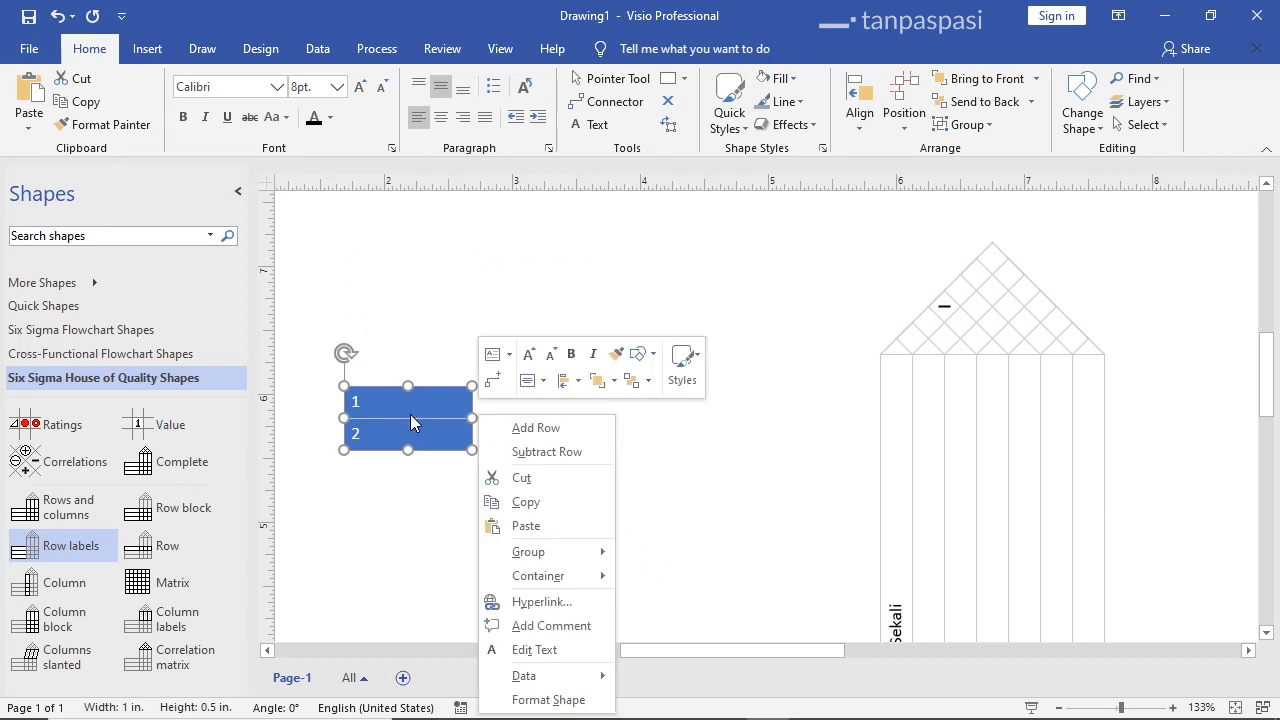
click(517, 451)
Move the single-row label up beside the roof, widen it to 3.375 in. and set it to No Fill
drag(423, 434, 765, 284)
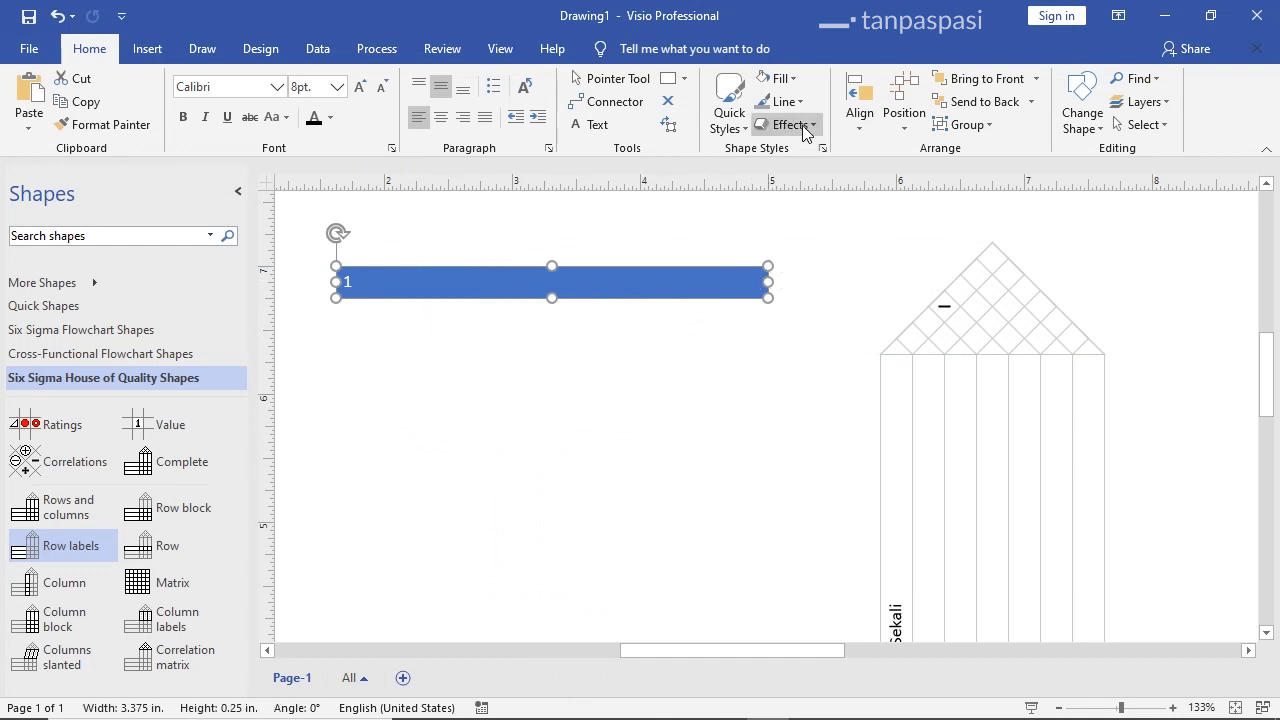
click(797, 88)
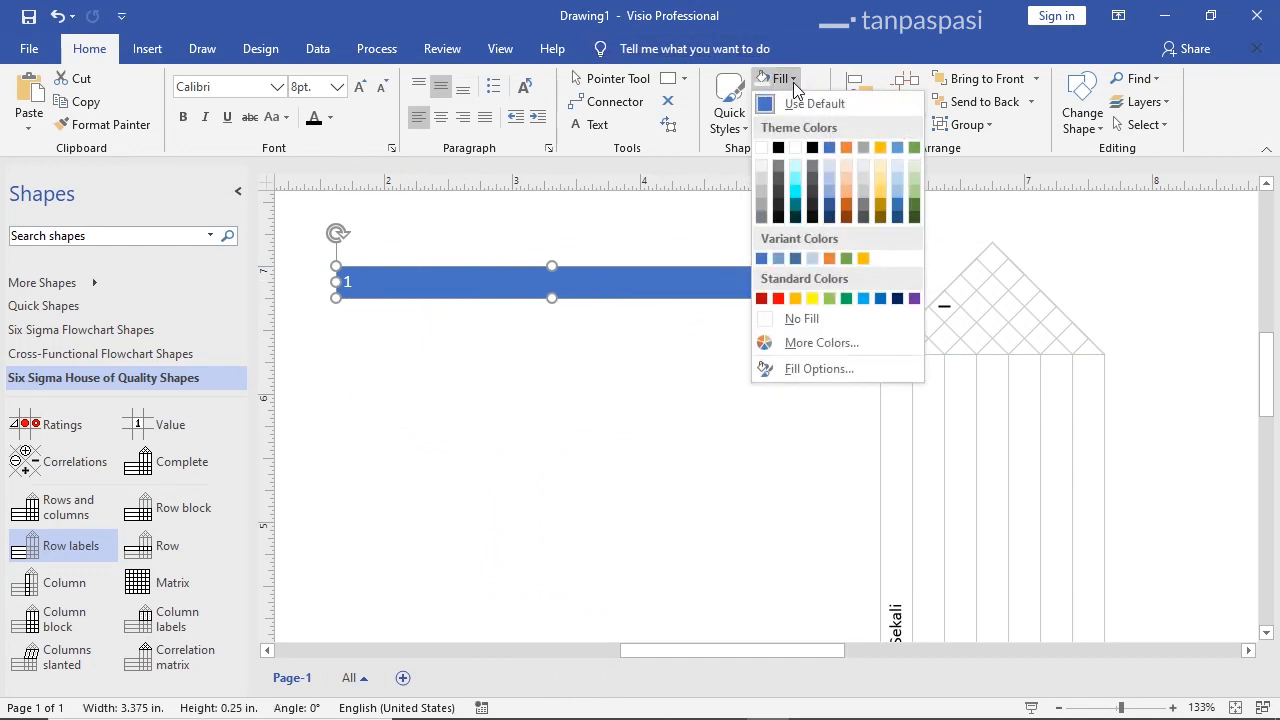
click(822, 314)
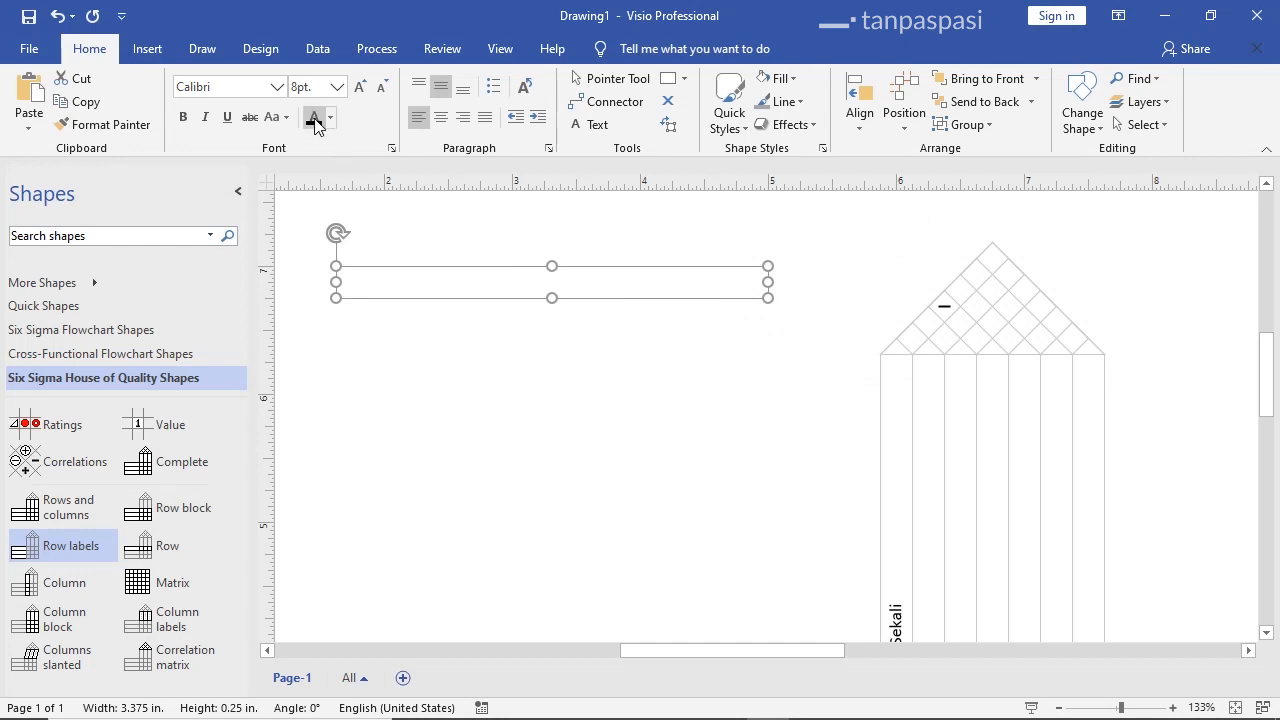
Replace the single row's text with LEGENDA in black, centred at 14 pt
double_click(473, 274)
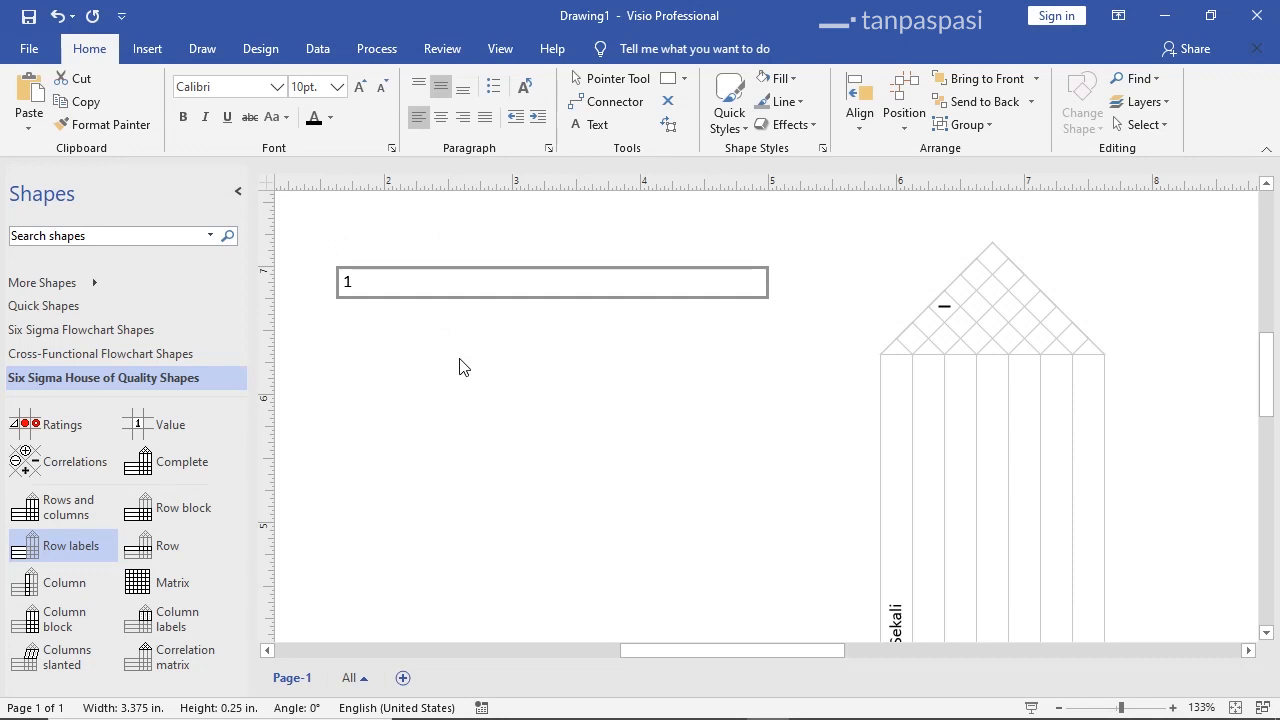
text(LEG)
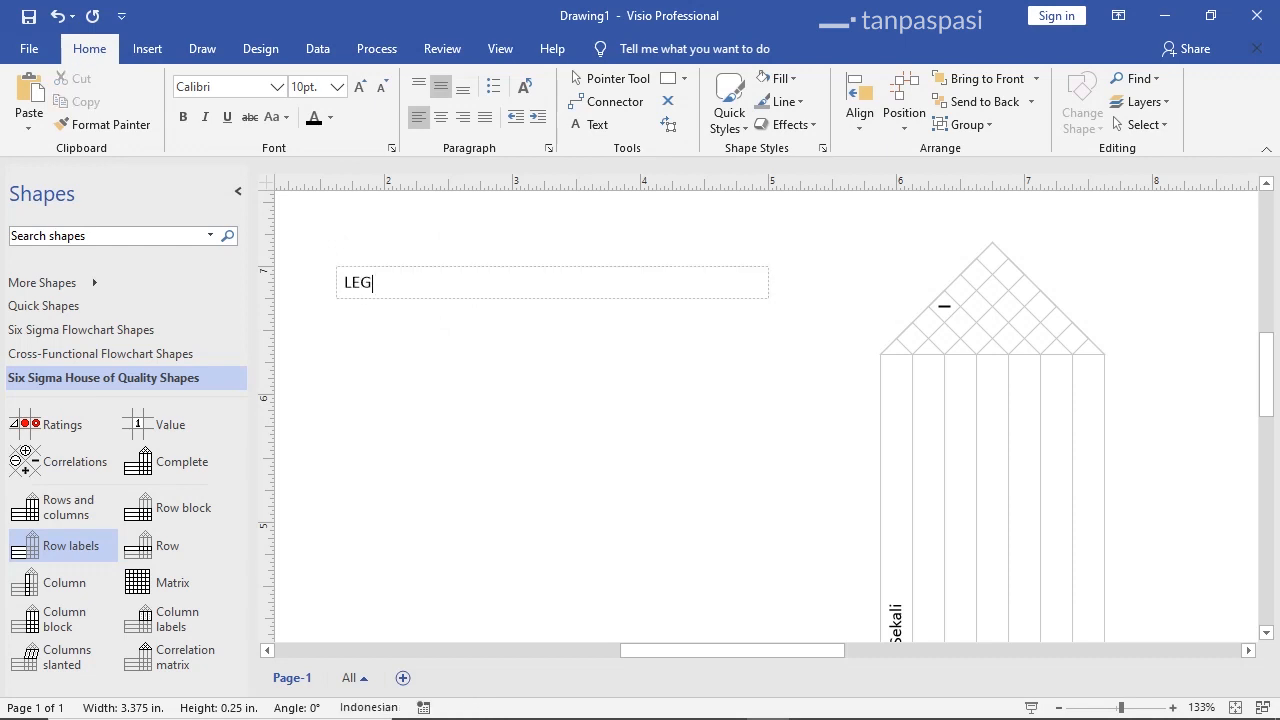
text(ENDA)
key(ctrl+a)
click(360, 87)
click(360, 87)
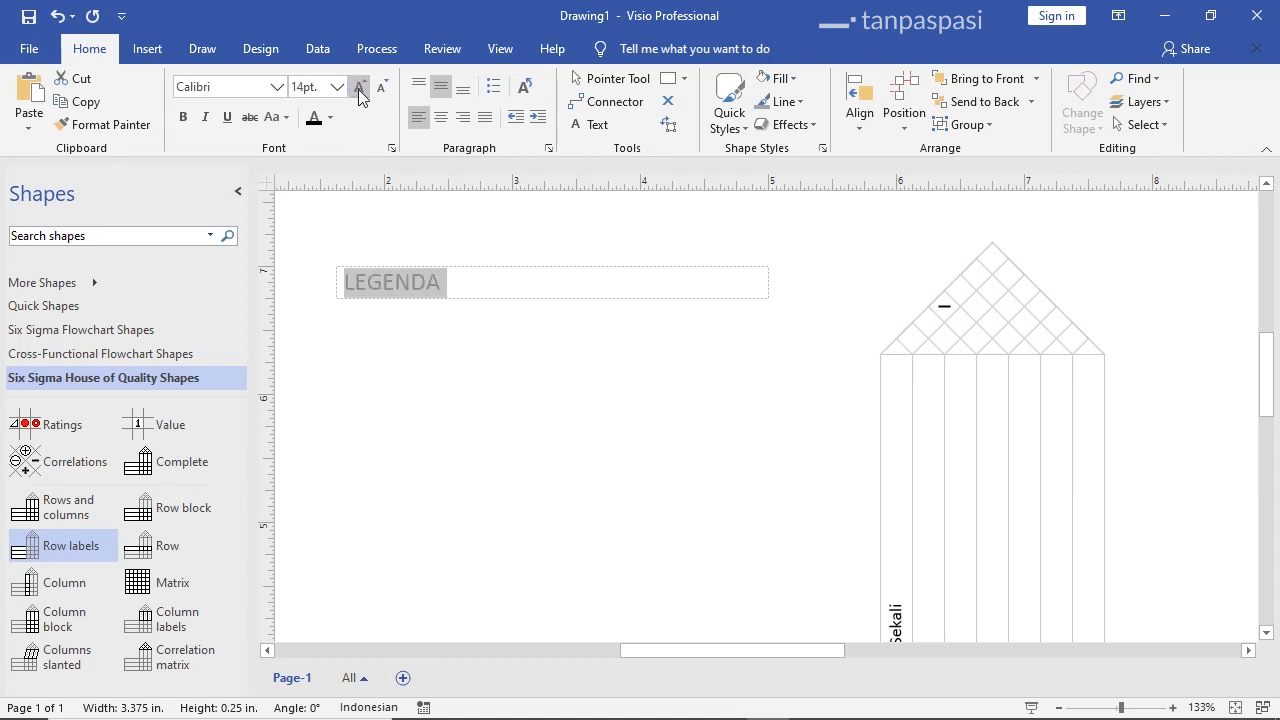
click(440, 117)
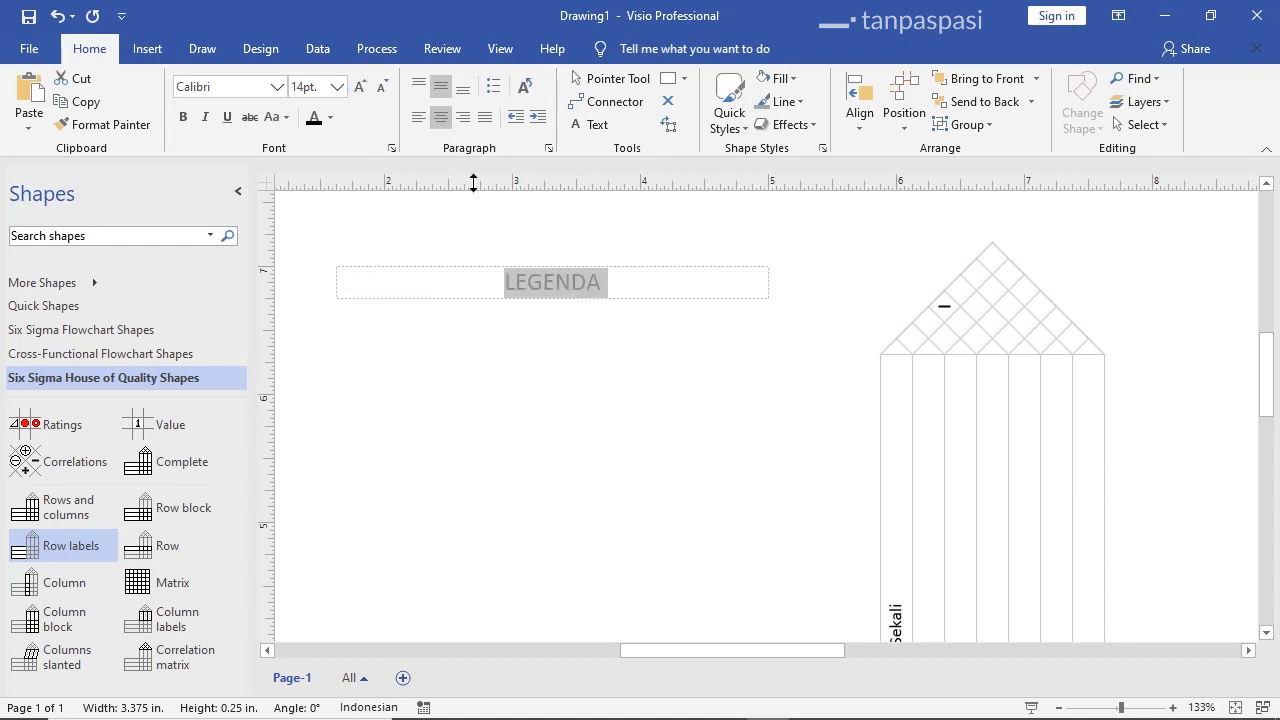
click(555, 368)
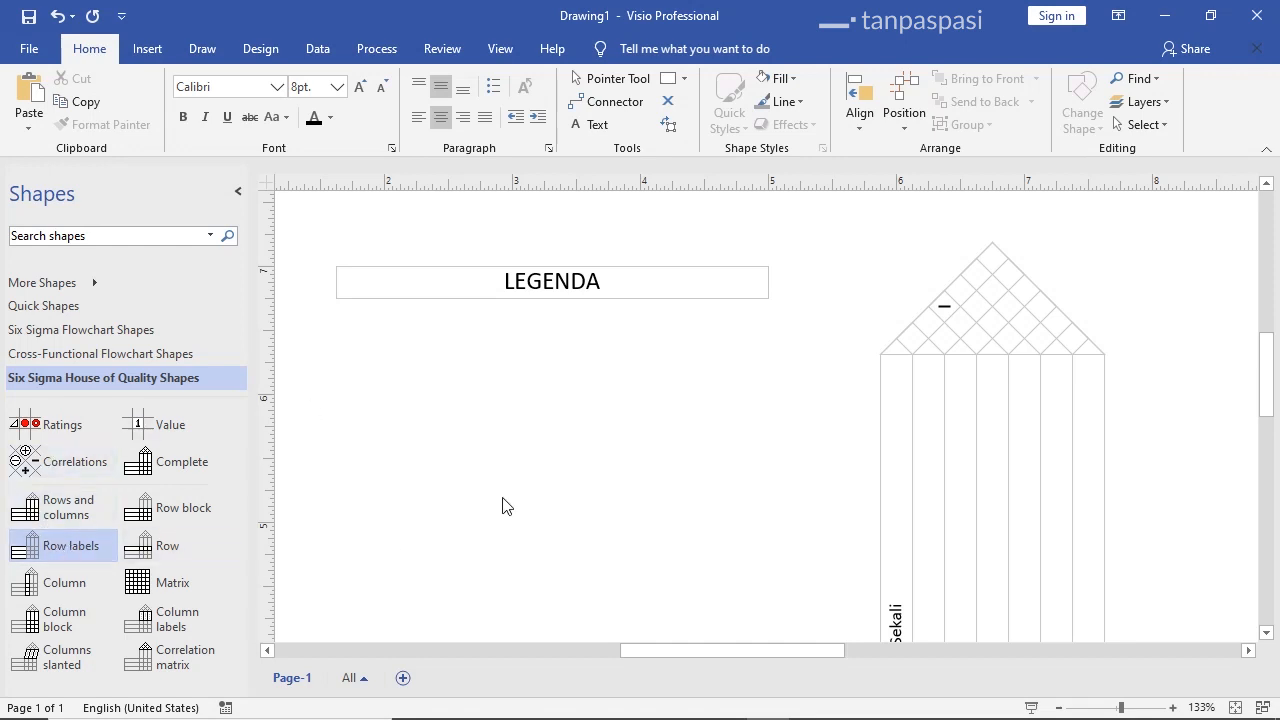
Place Row labels shapes under both ends of the LEGENDA header and subtract one row from the left-hand one
drag(69, 548, 332, 489)
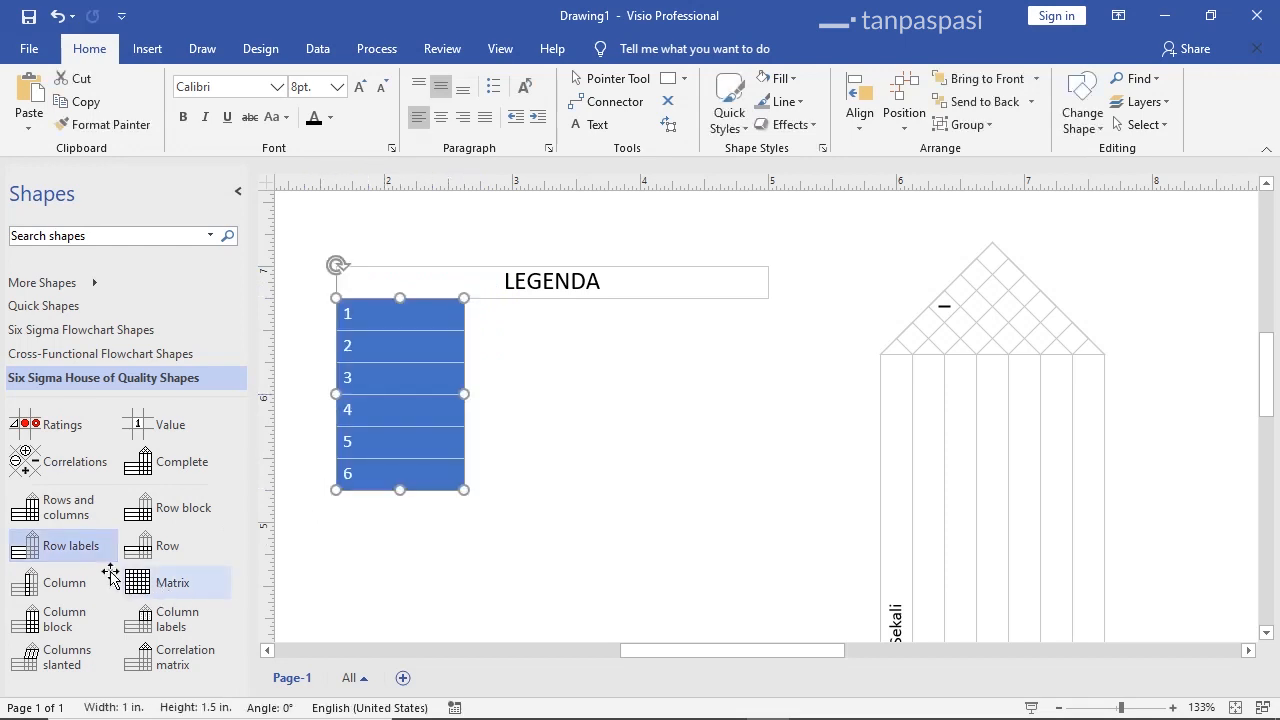
drag(67, 548, 629, 497)
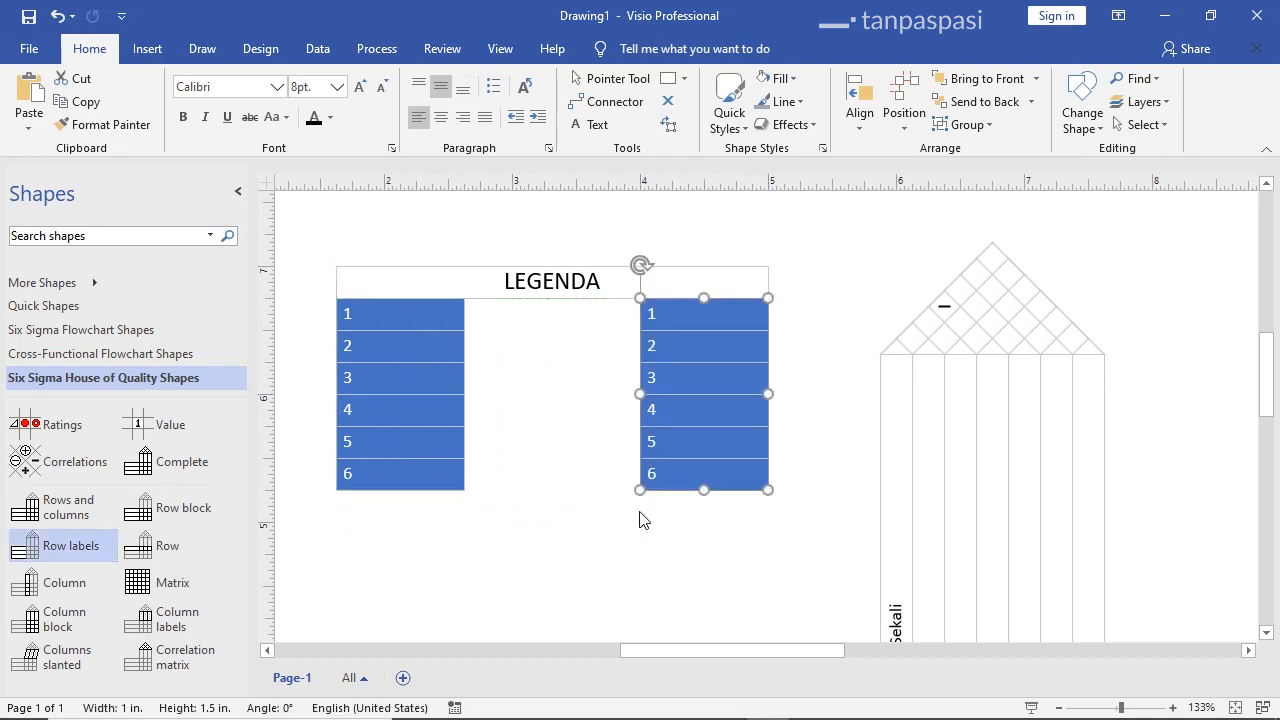
click(640, 515)
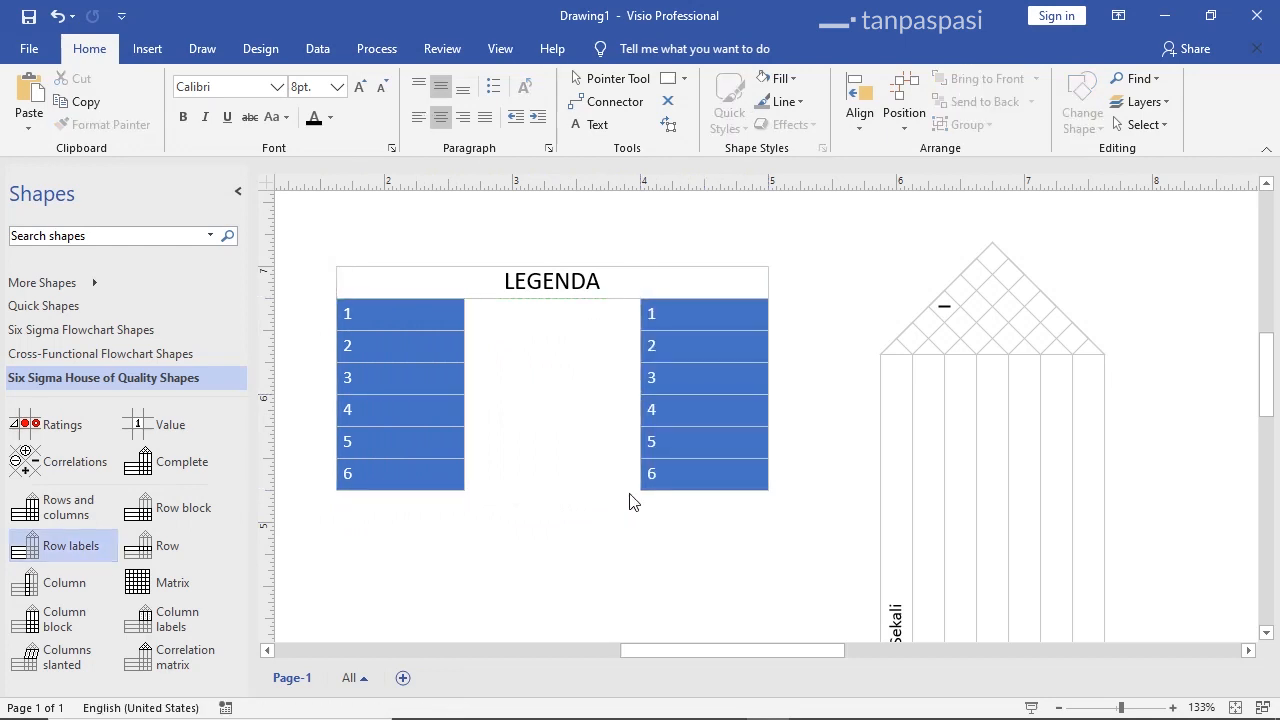
click(402, 366)
right_click(403, 370)
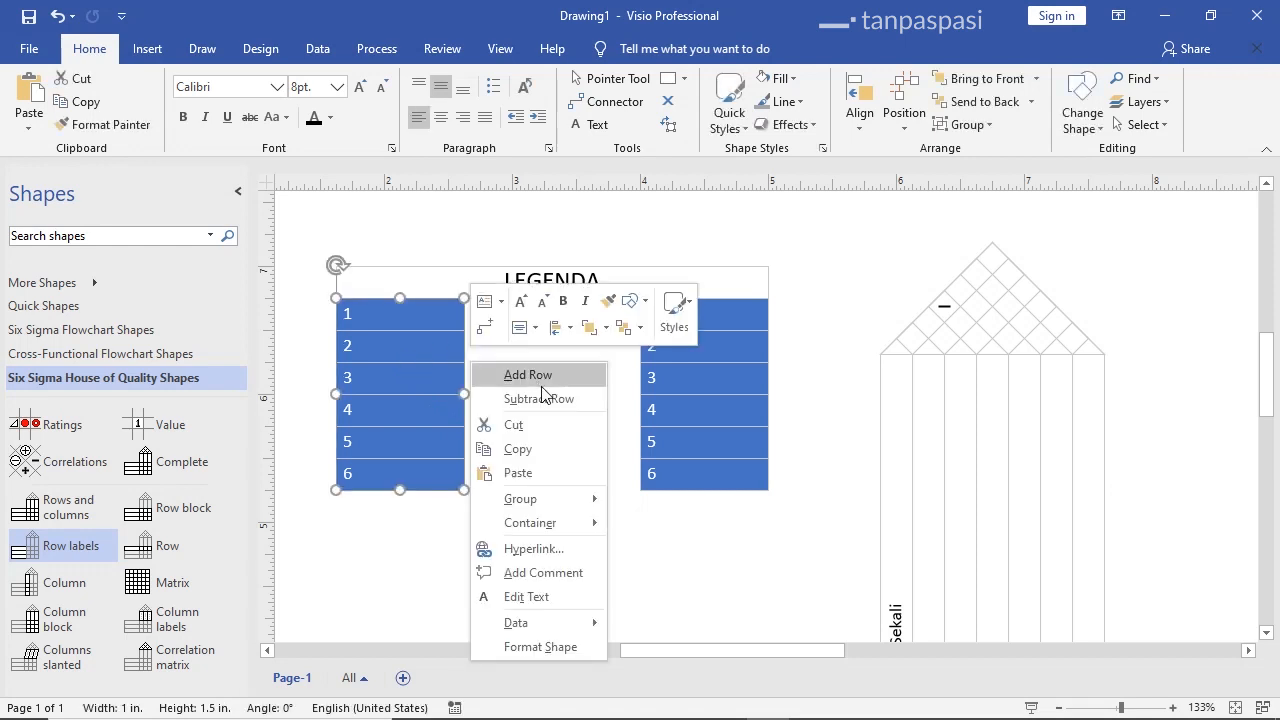
click(543, 398)
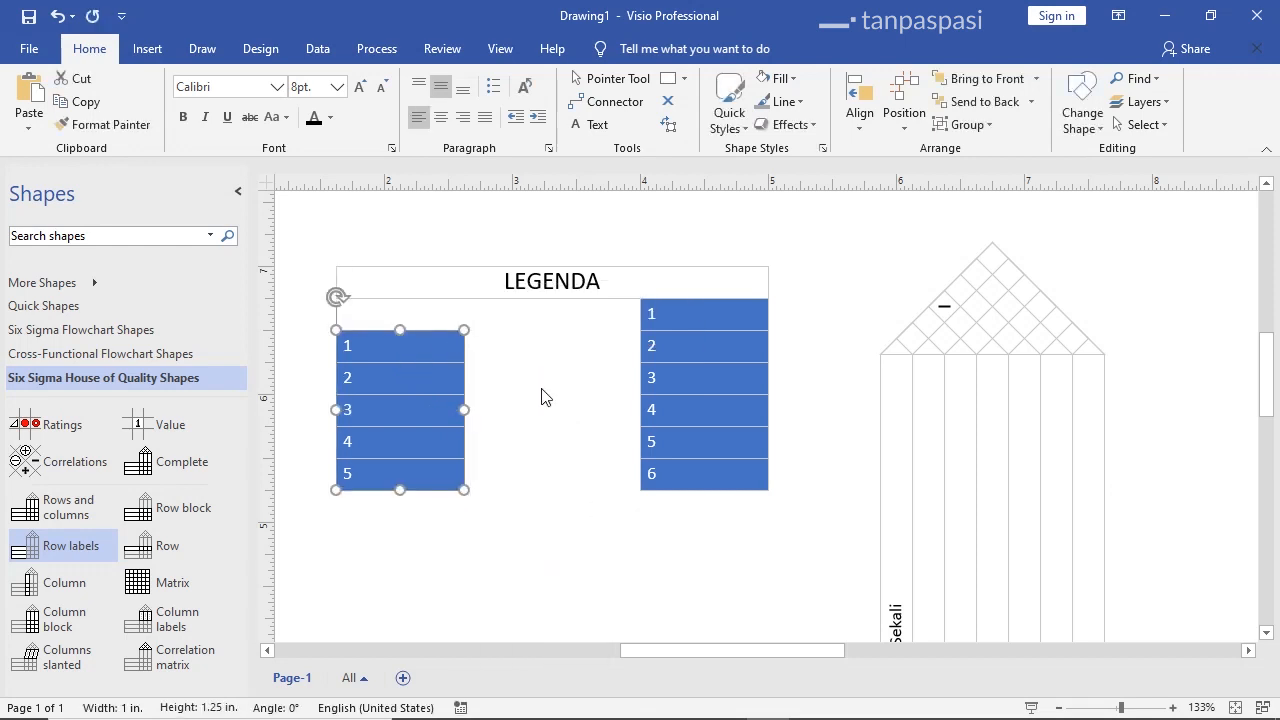
Delete the right-hand Row labels shape under LEGENDA and reduce the left-hand one to three rows
click(713, 383)
key(Delete)
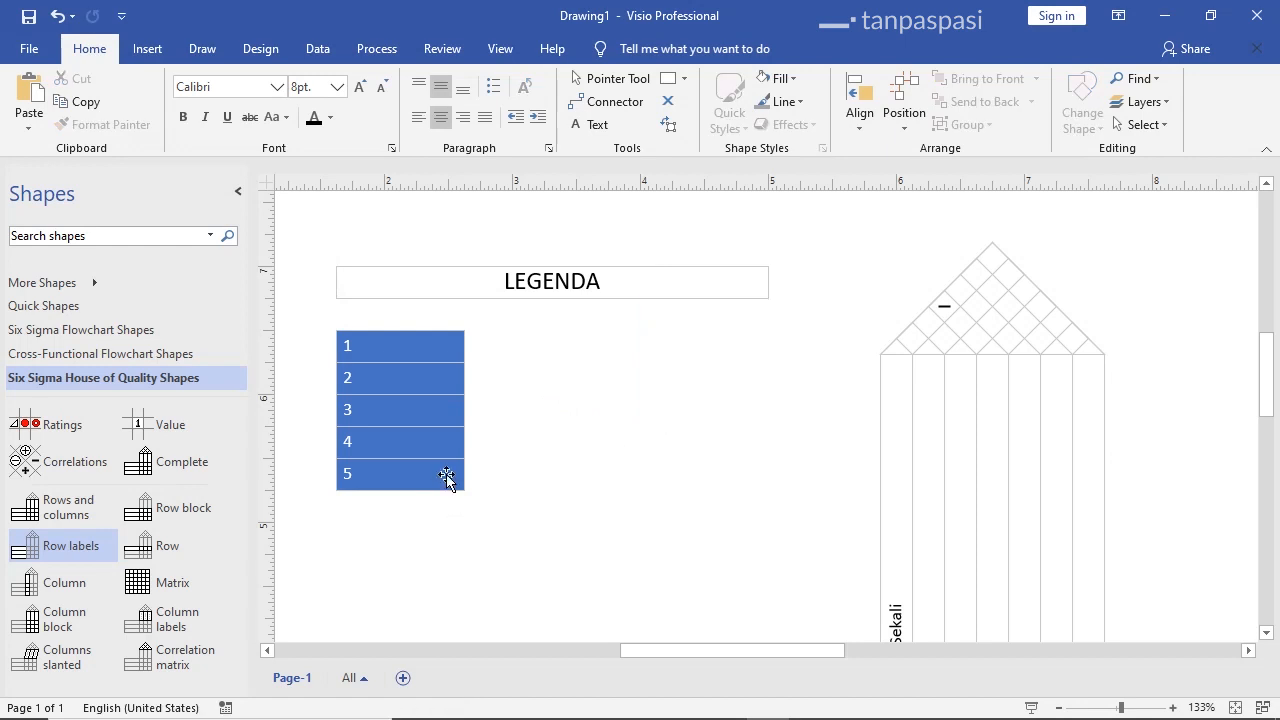
click(429, 392)
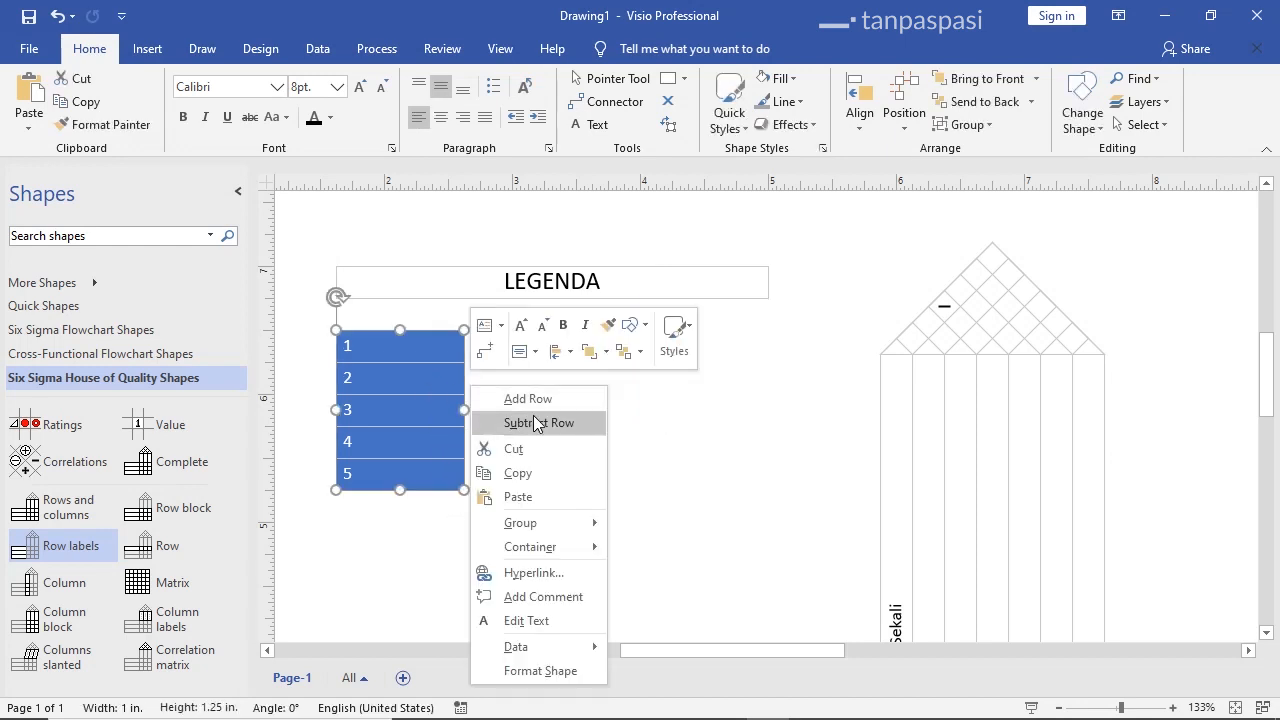
click(533, 422)
right_click(404, 389)
click(510, 432)
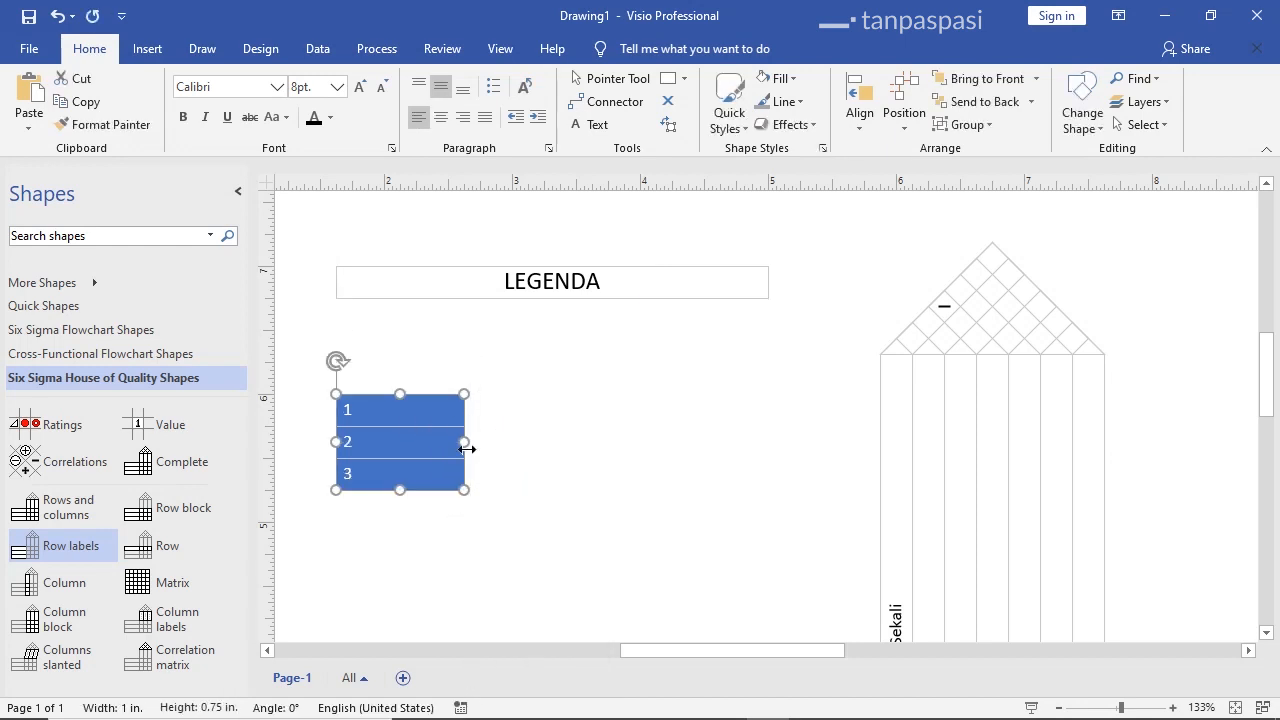
Move the three-row block up against the LEGENDA header, and add a duplicate beside it widened to 2.375 in
drag(417, 449, 408, 366)
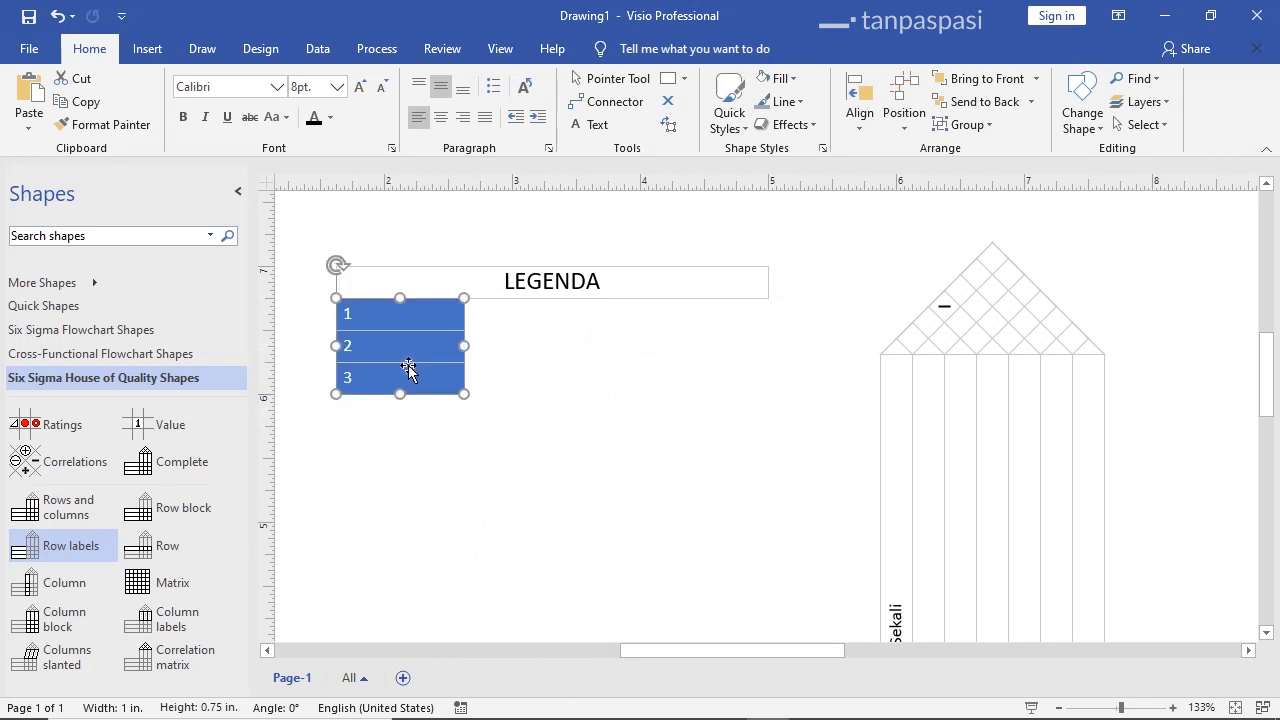
key(ctrl+d)
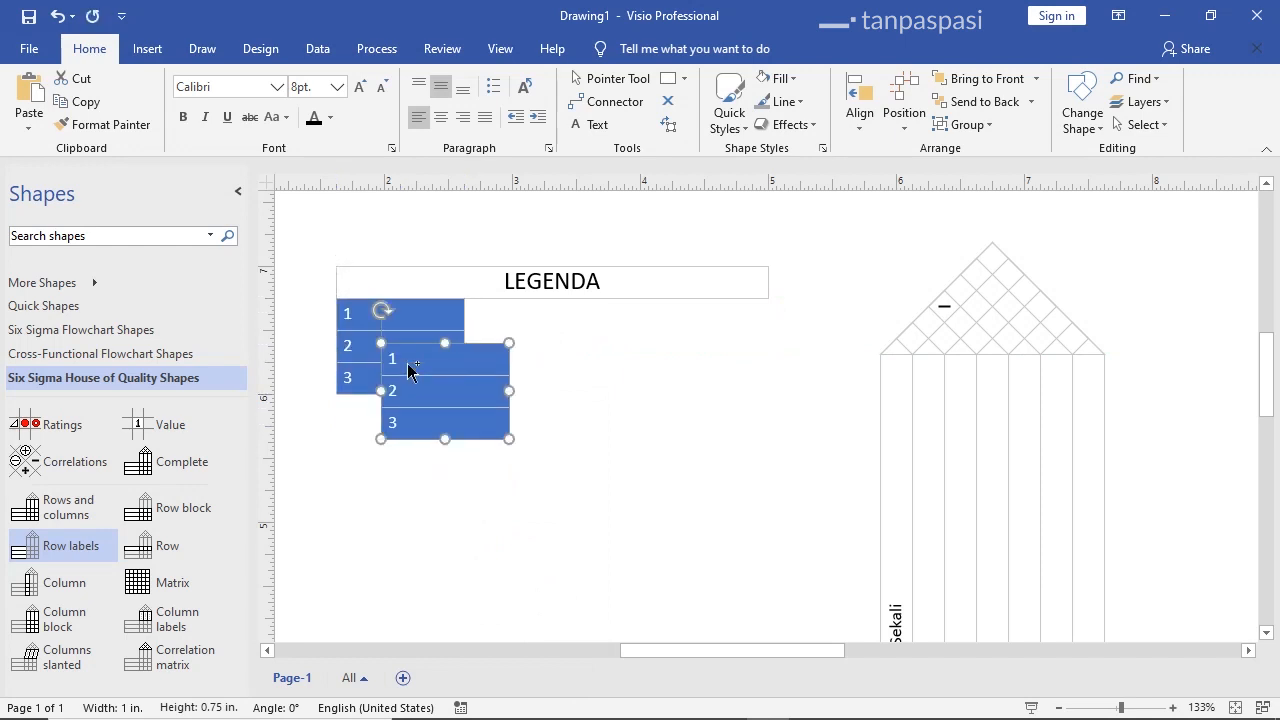
drag(448, 403, 768, 346)
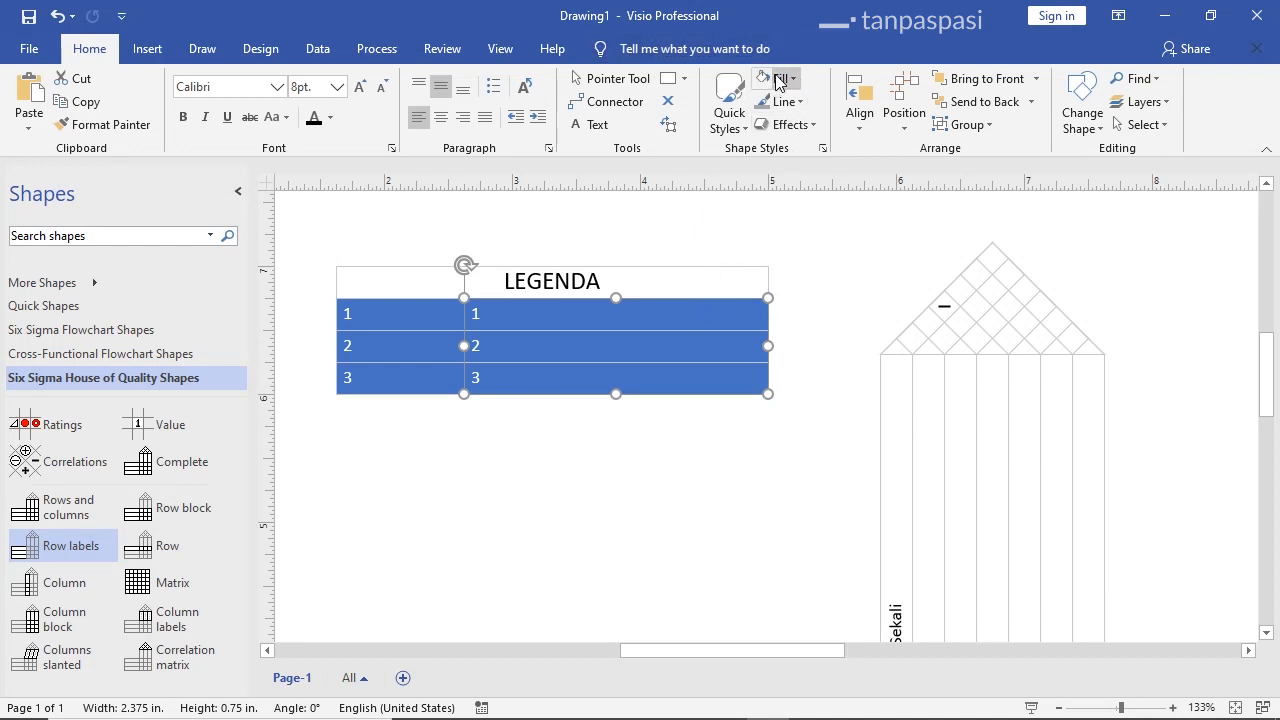
Fill the legend's left-hand block white, and its right-hand block and LEGENDA header light grey
key(ctrl+z)
click(371, 329)
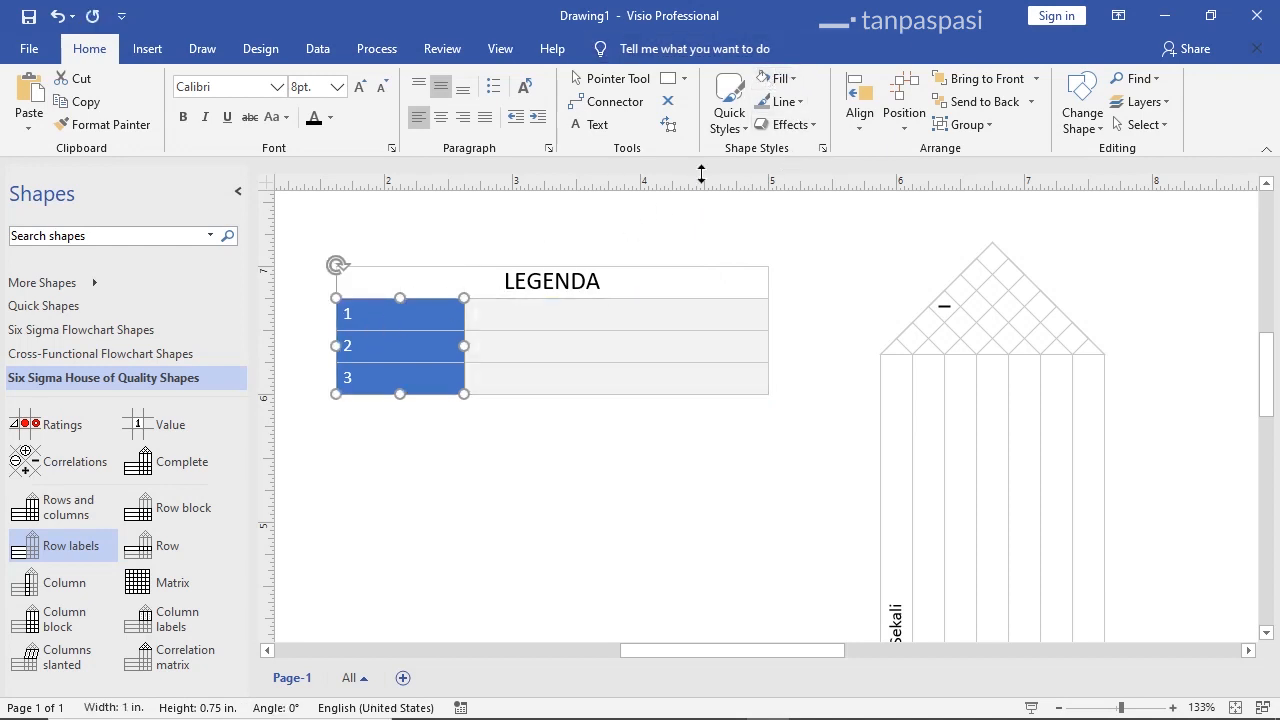
click(778, 78)
click(797, 316)
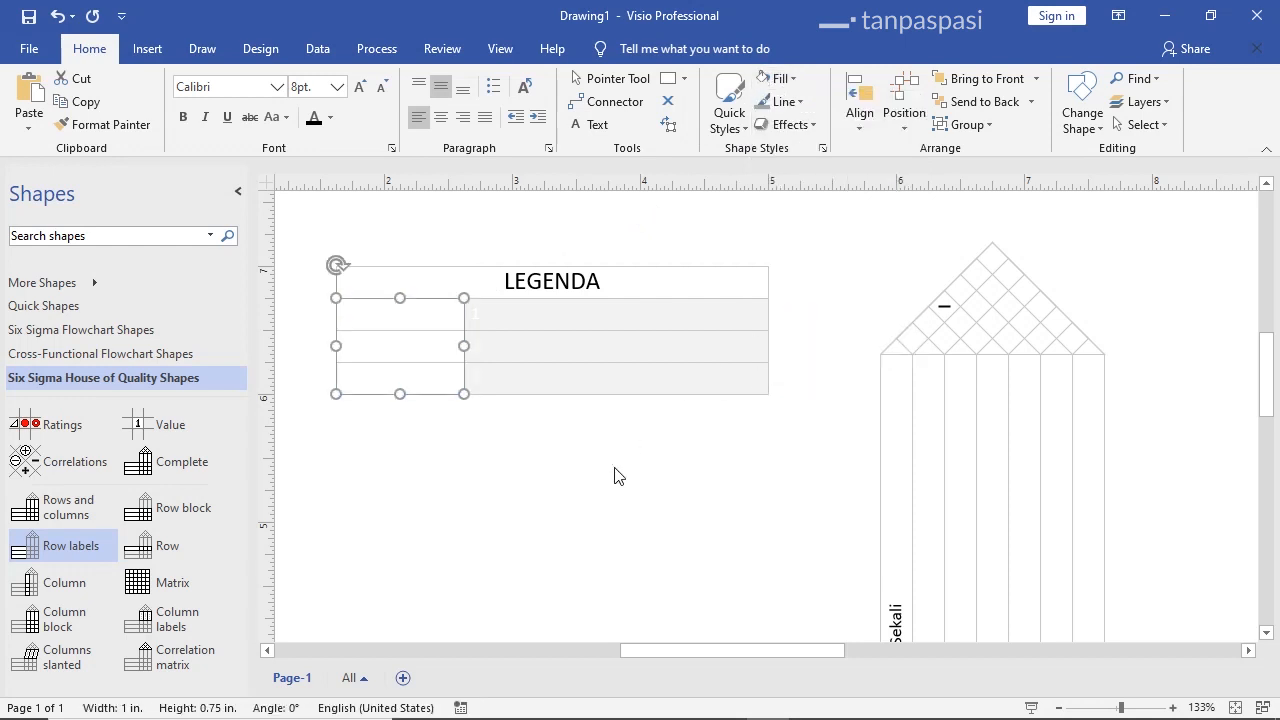
click(615, 476)
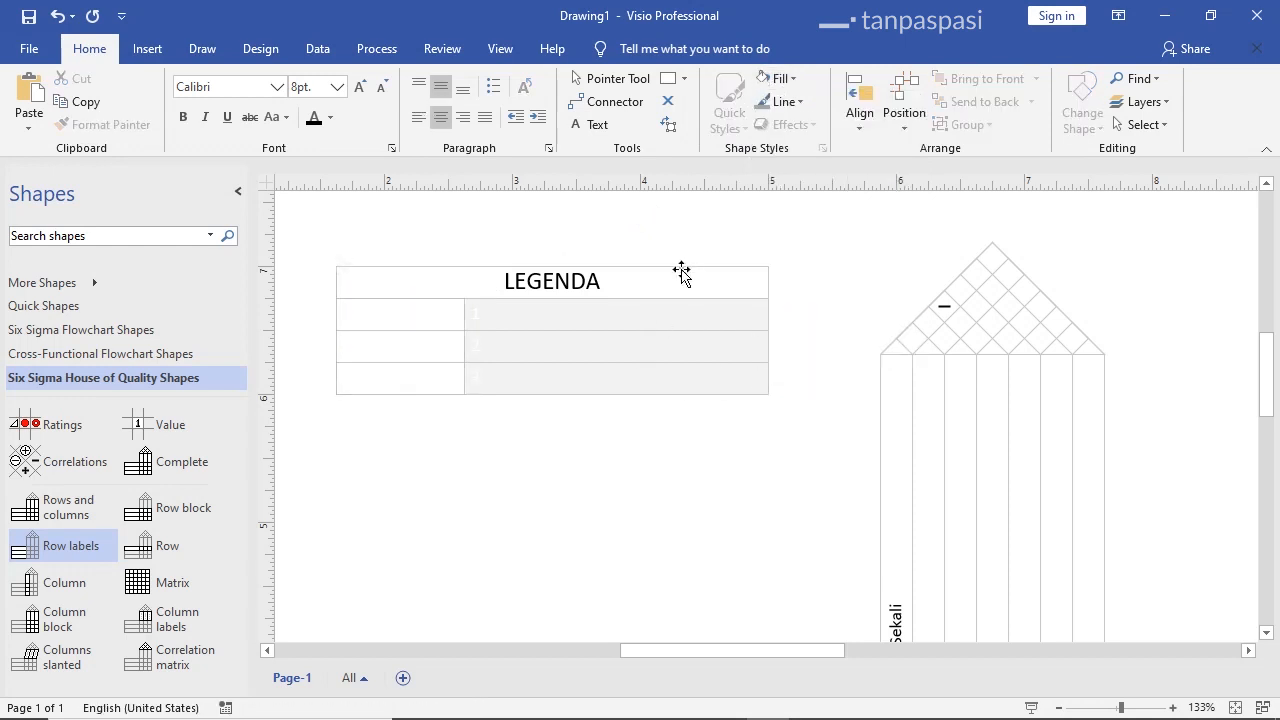
click(681, 273)
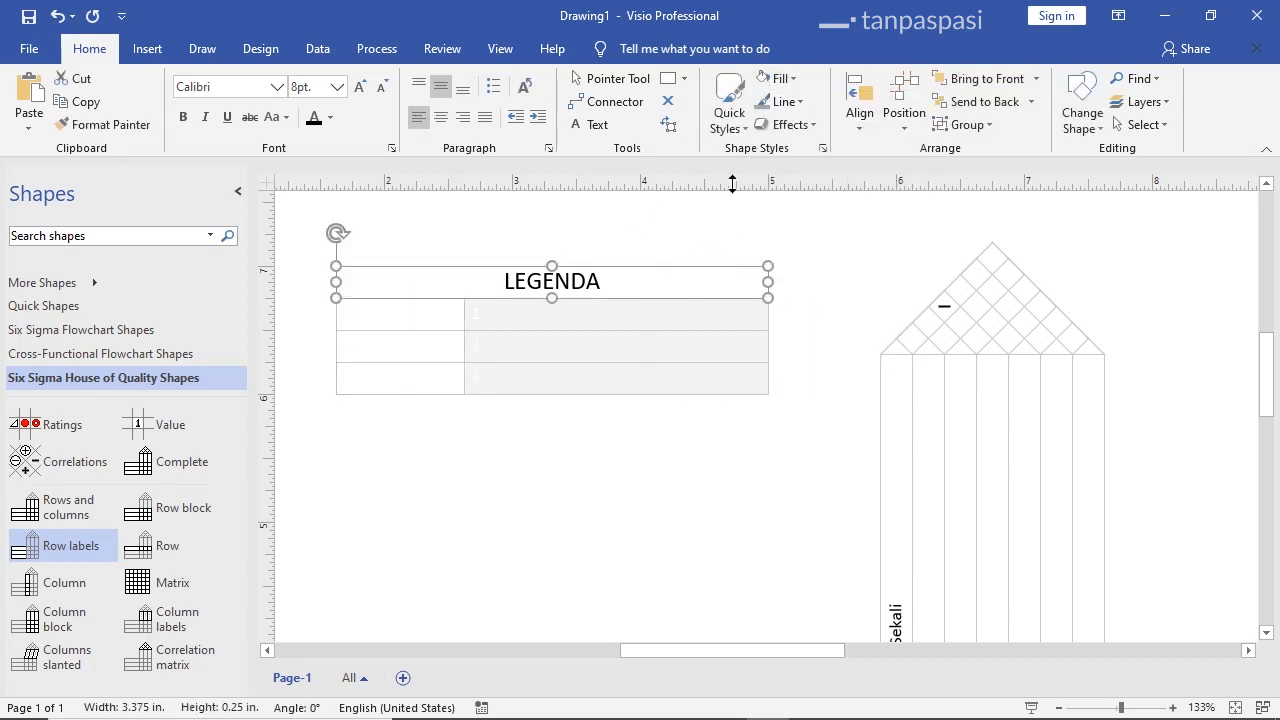
click(572, 525)
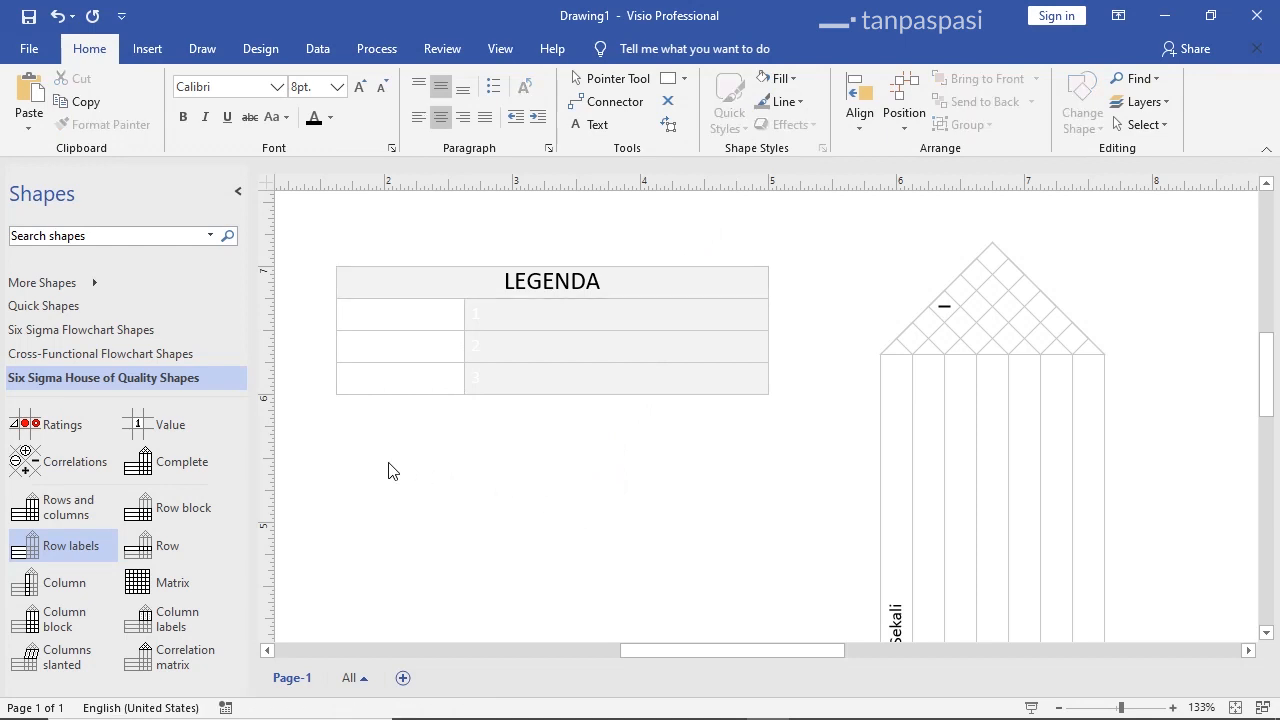
Place Ratings shapes down the three rows of the legend's left-hand block
drag(48, 424, 394, 346)
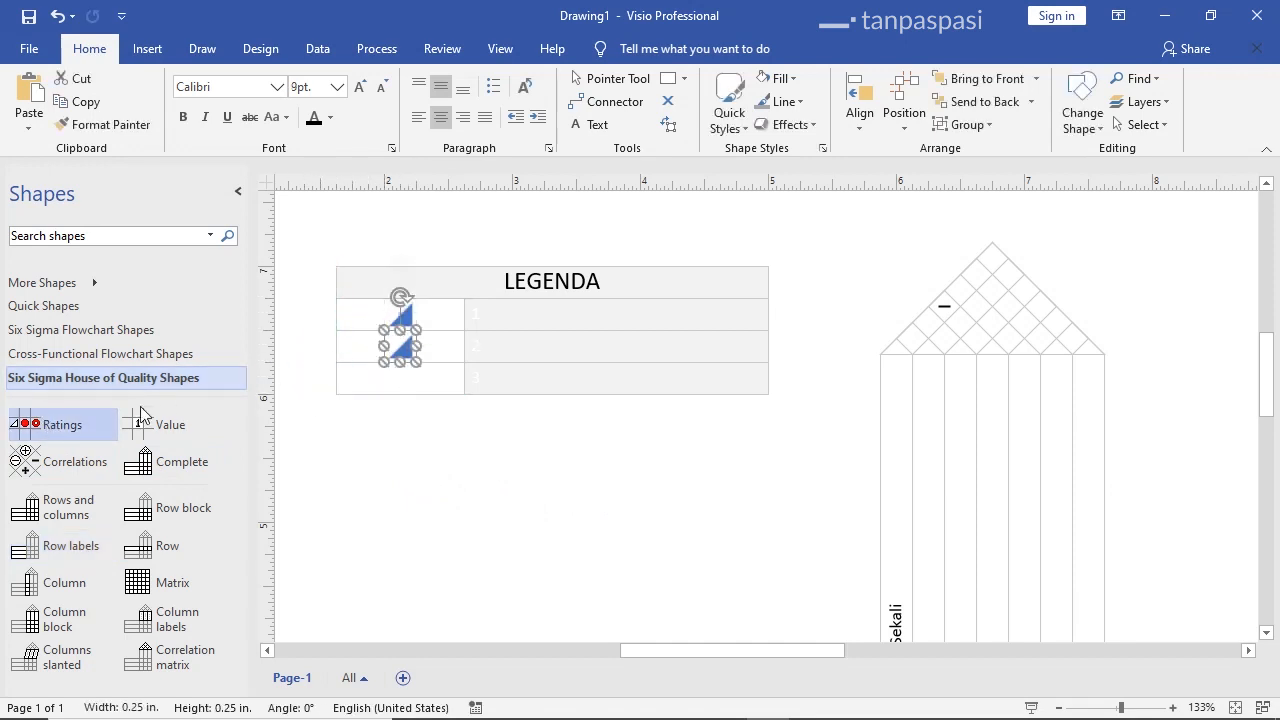
drag(80, 425, 394, 380)
click(449, 443)
Change the legend's middle rating symbol to a circle and the bottom one to a donut
click(409, 350)
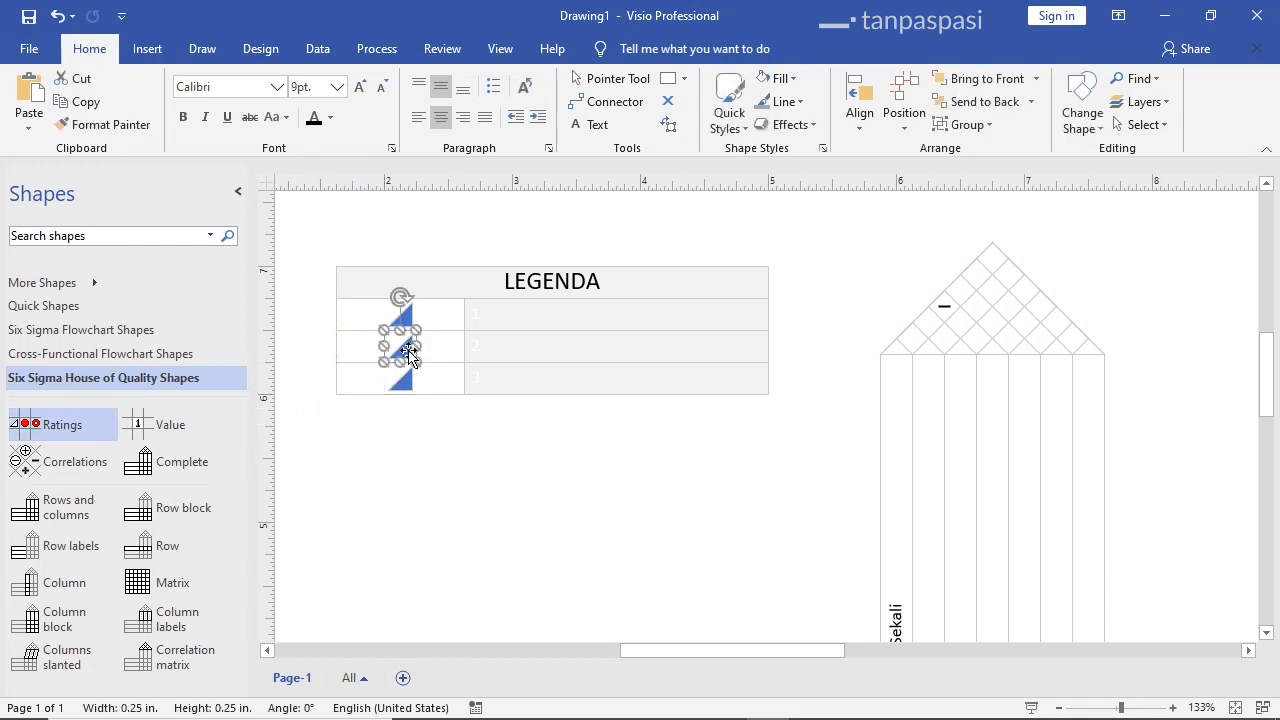
right_click(409, 350)
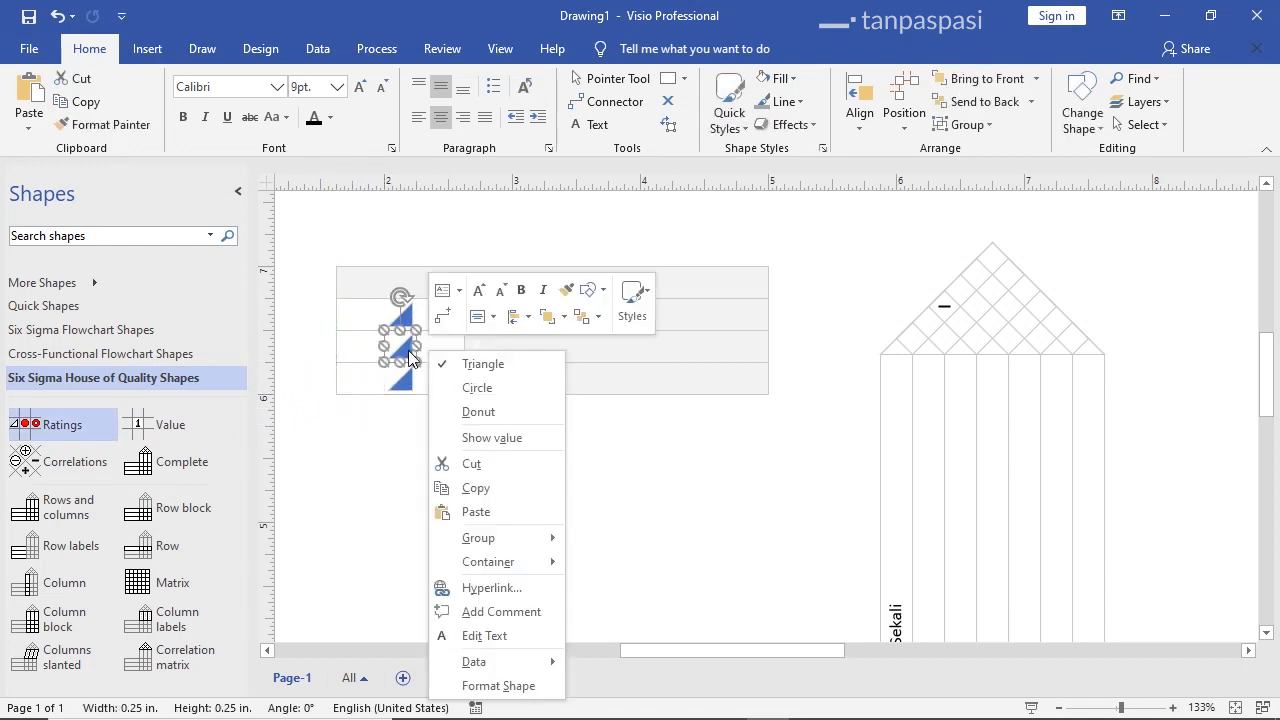
click(500, 389)
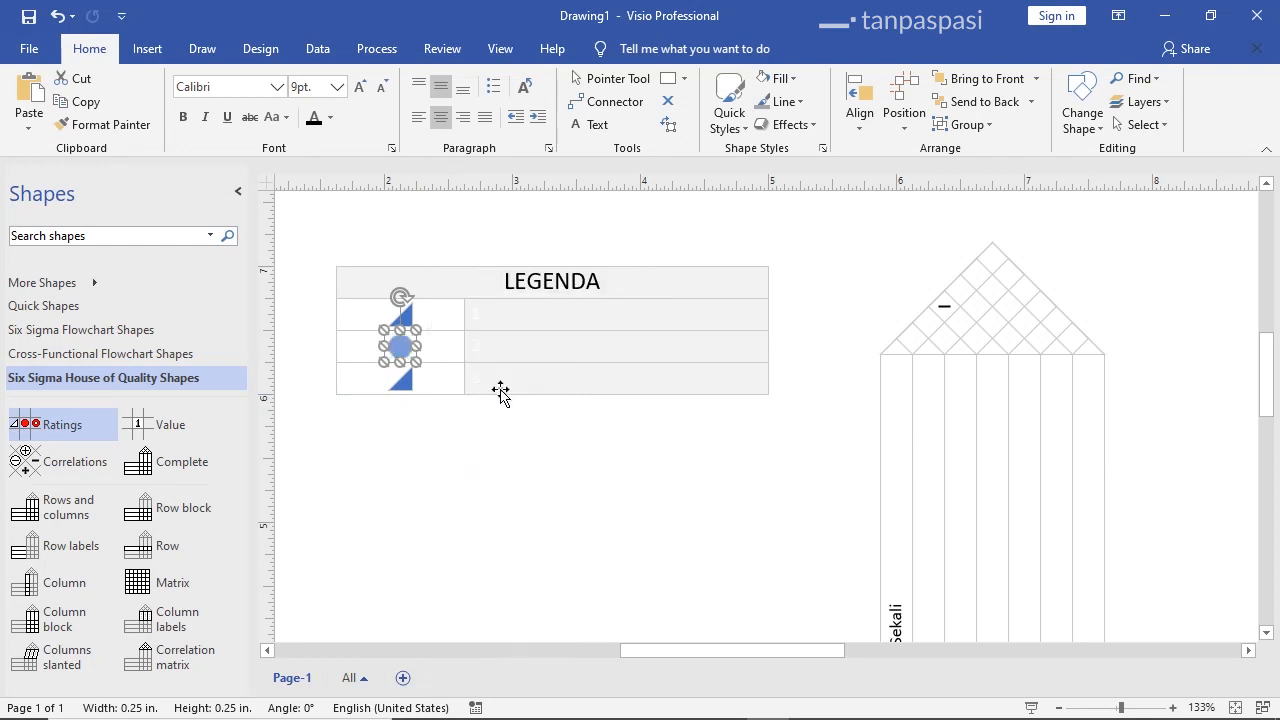
click(408, 388)
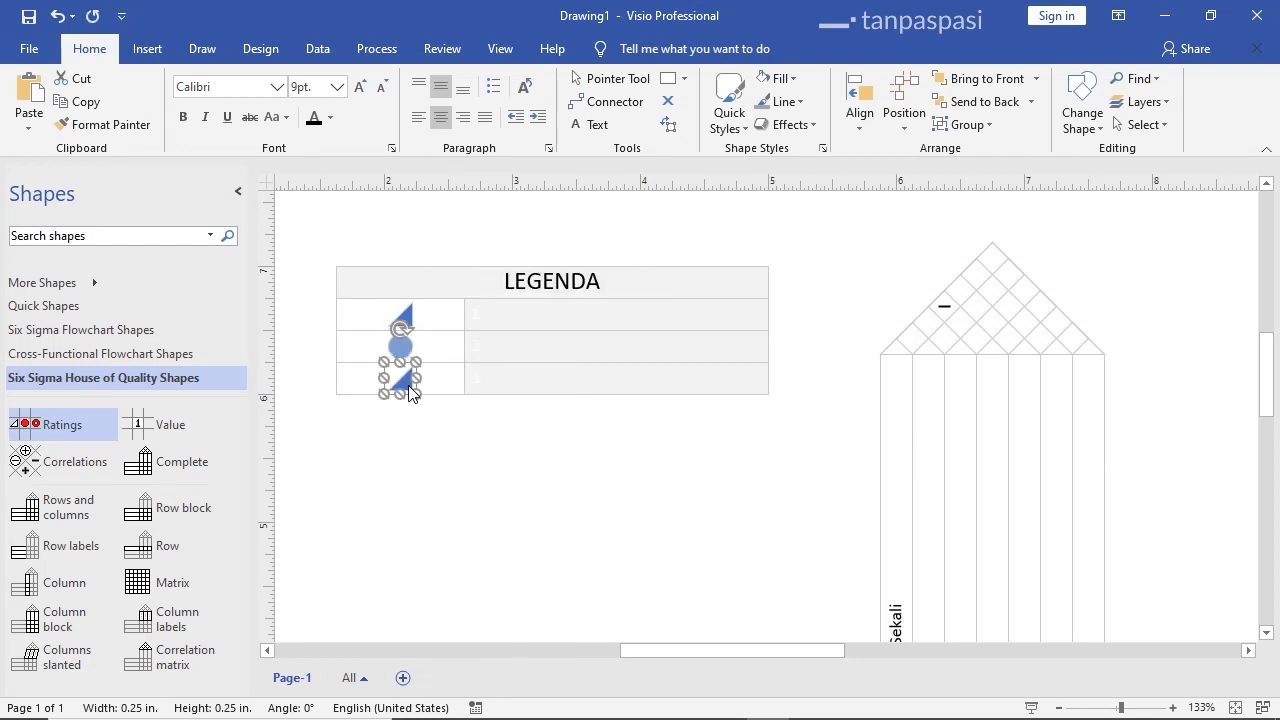
right_click(408, 388)
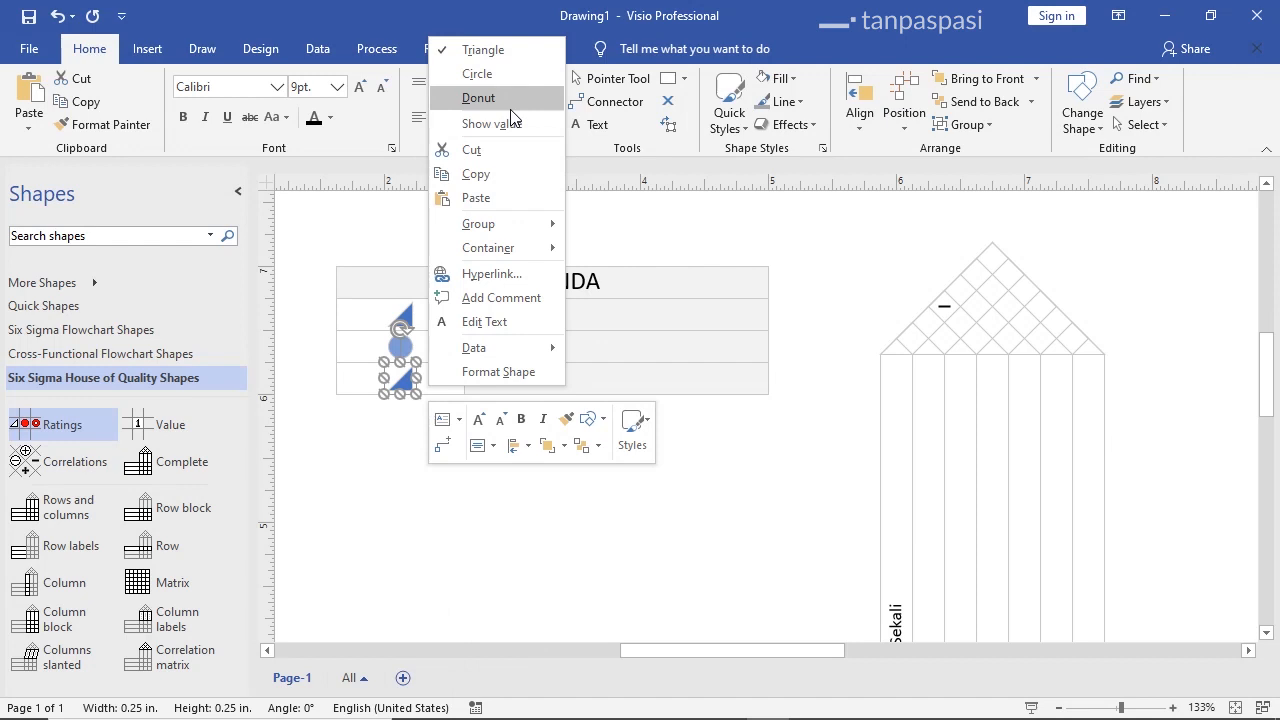
click(510, 109)
Change the legend's top rating symbol to a donut, leaving the middle circle as it is
click(404, 314)
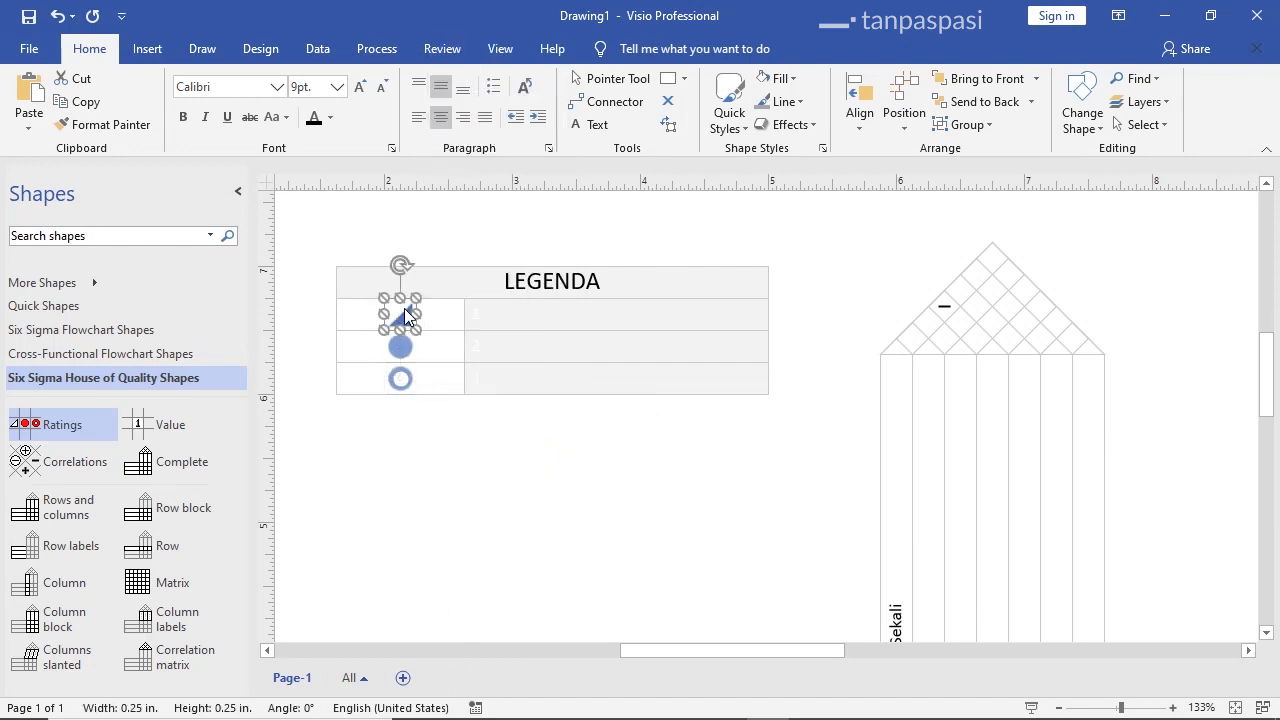
right_click(406, 316)
click(480, 364)
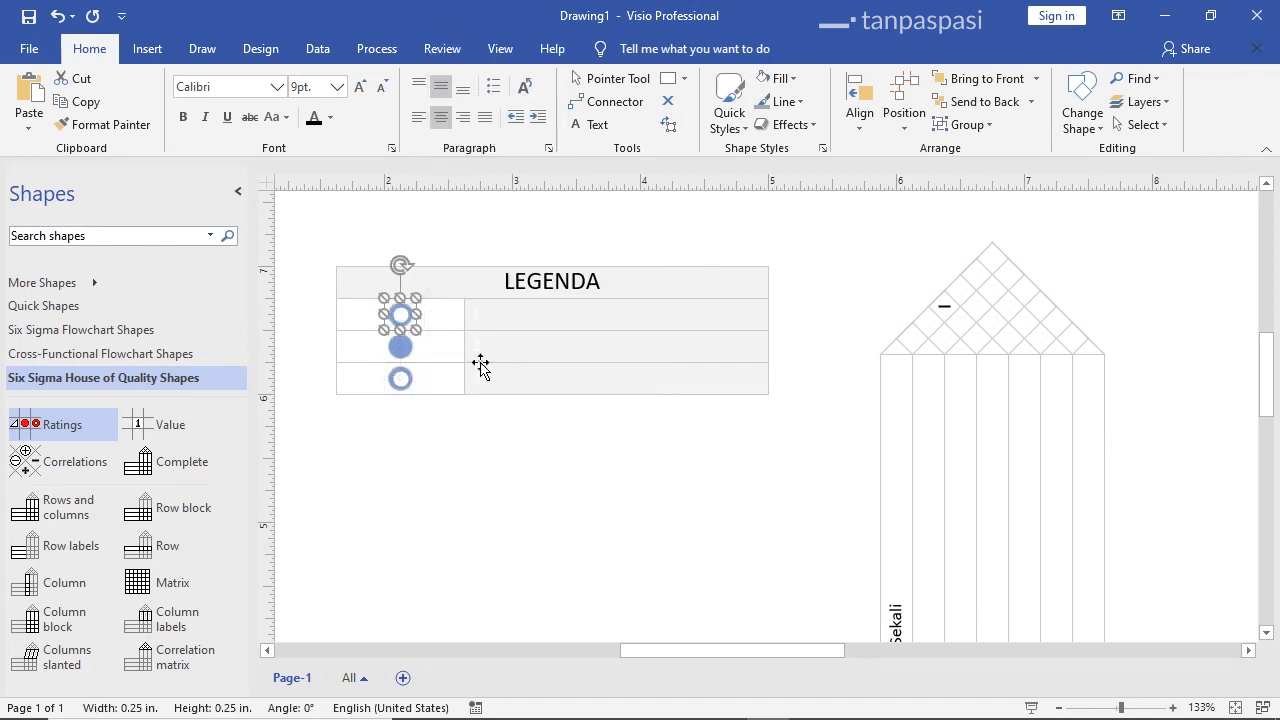
click(409, 350)
right_click(422, 349)
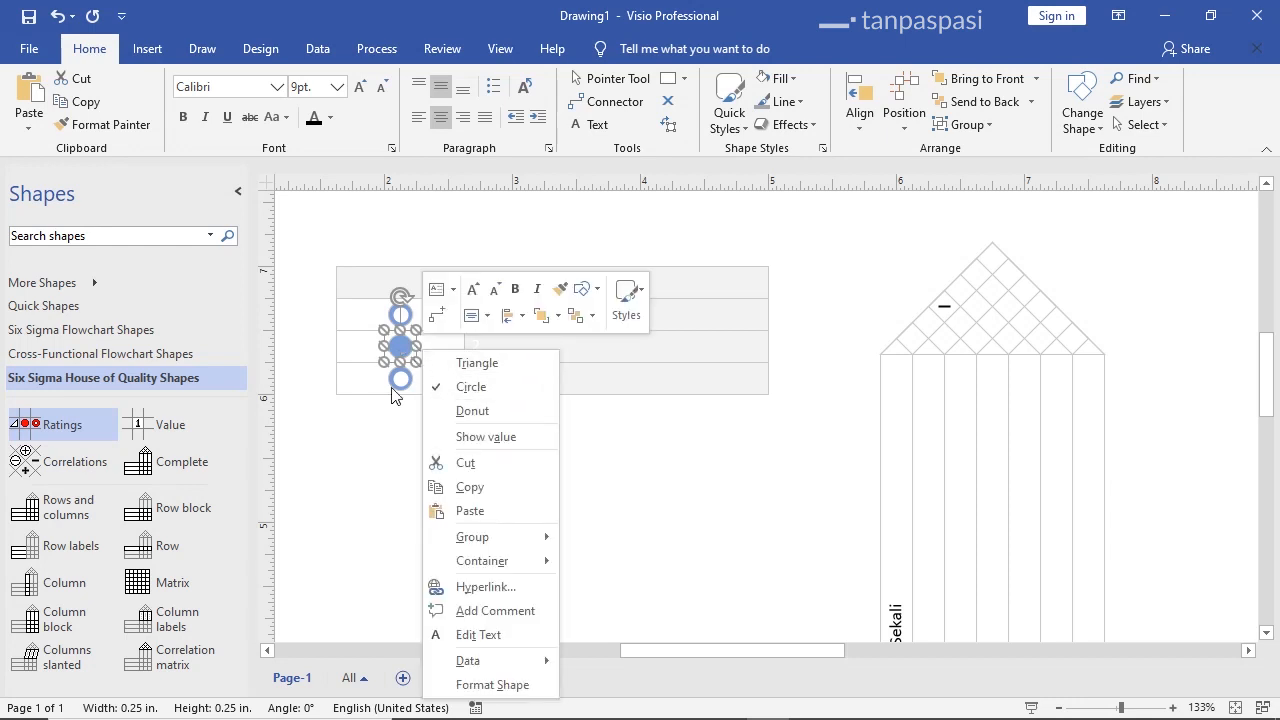
click(368, 432)
click(421, 435)
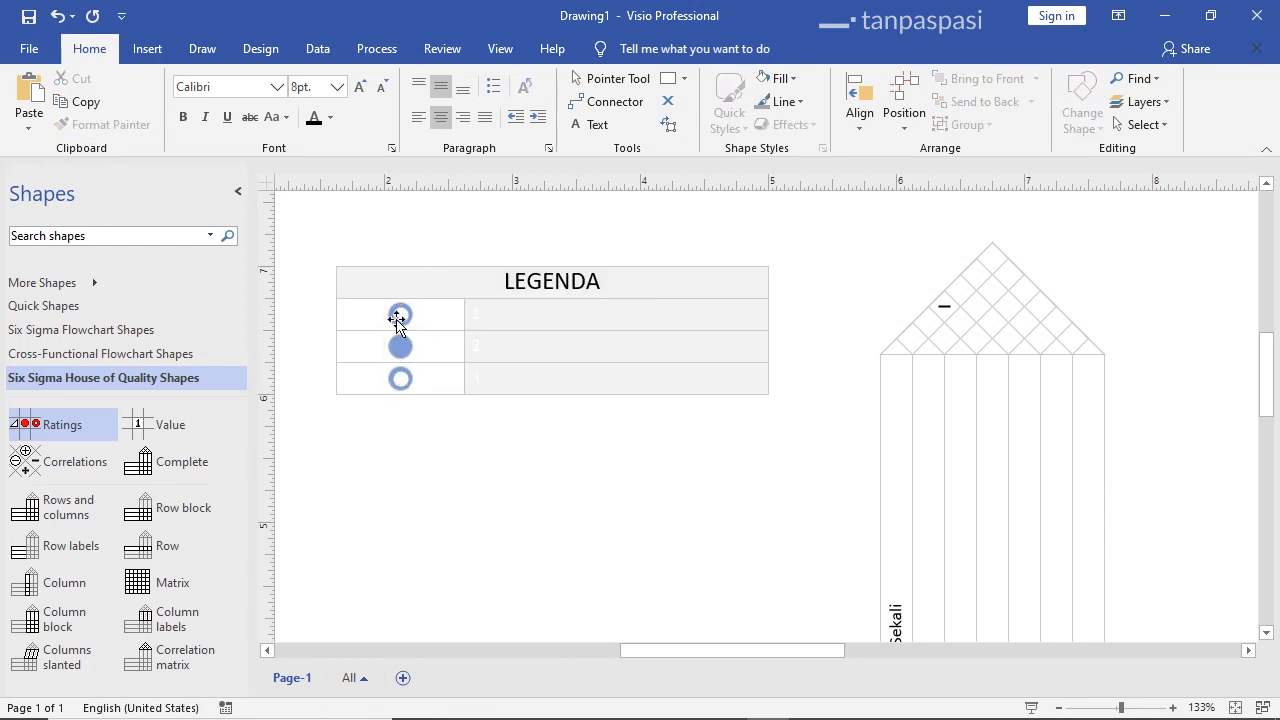
Set the legend's rating symbols to Circle in the first row, Donut in the second and Triangle in the third
click(400, 314)
right_click(420, 318)
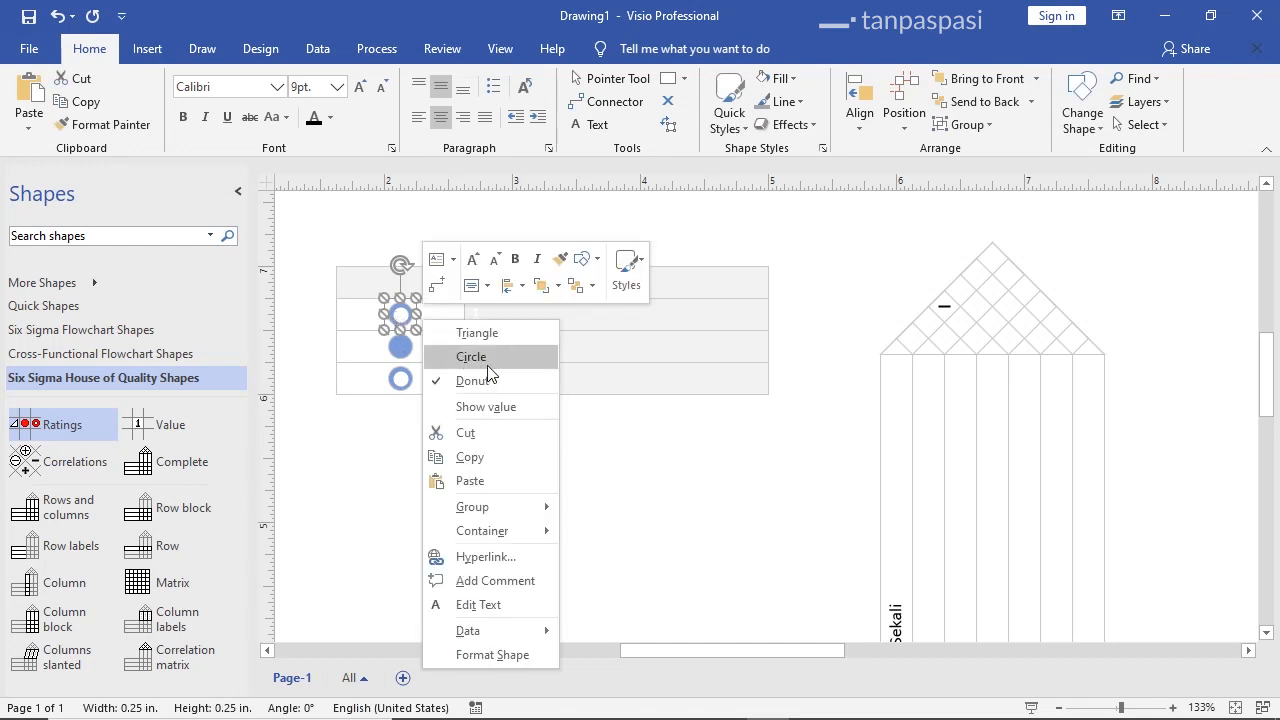
click(487, 364)
click(400, 346)
right_click(420, 348)
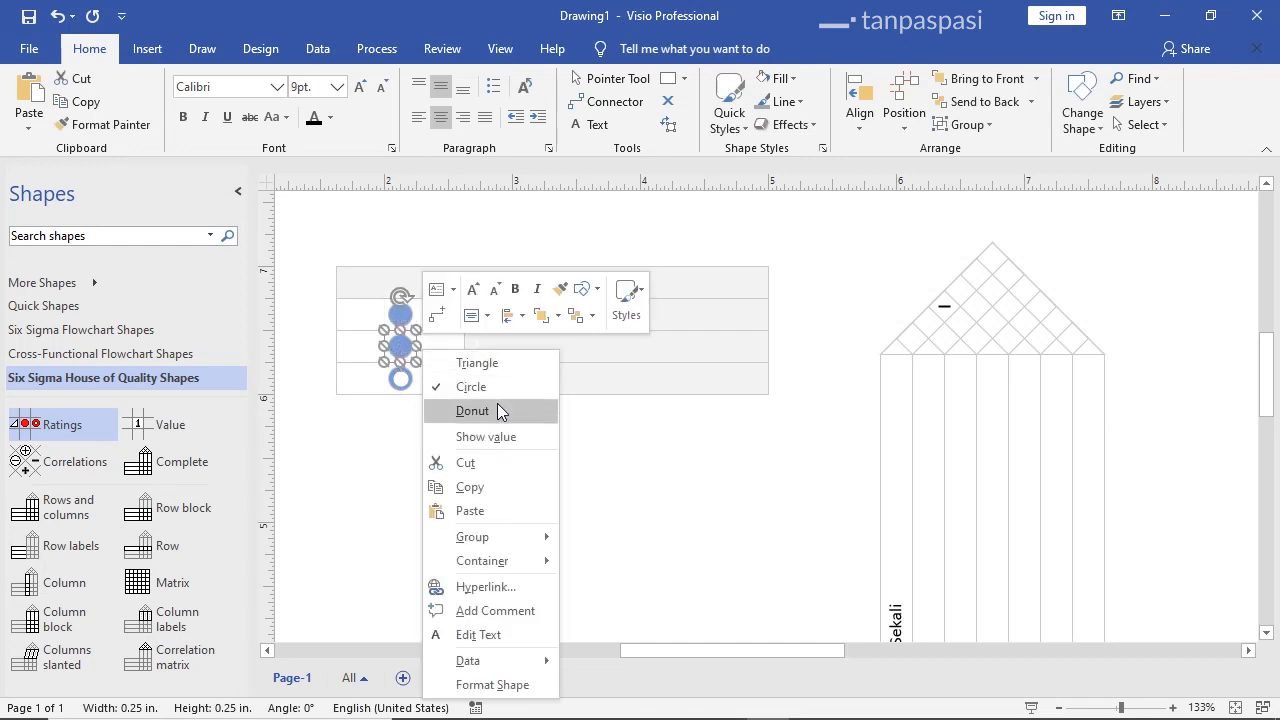
click(497, 410)
click(404, 378)
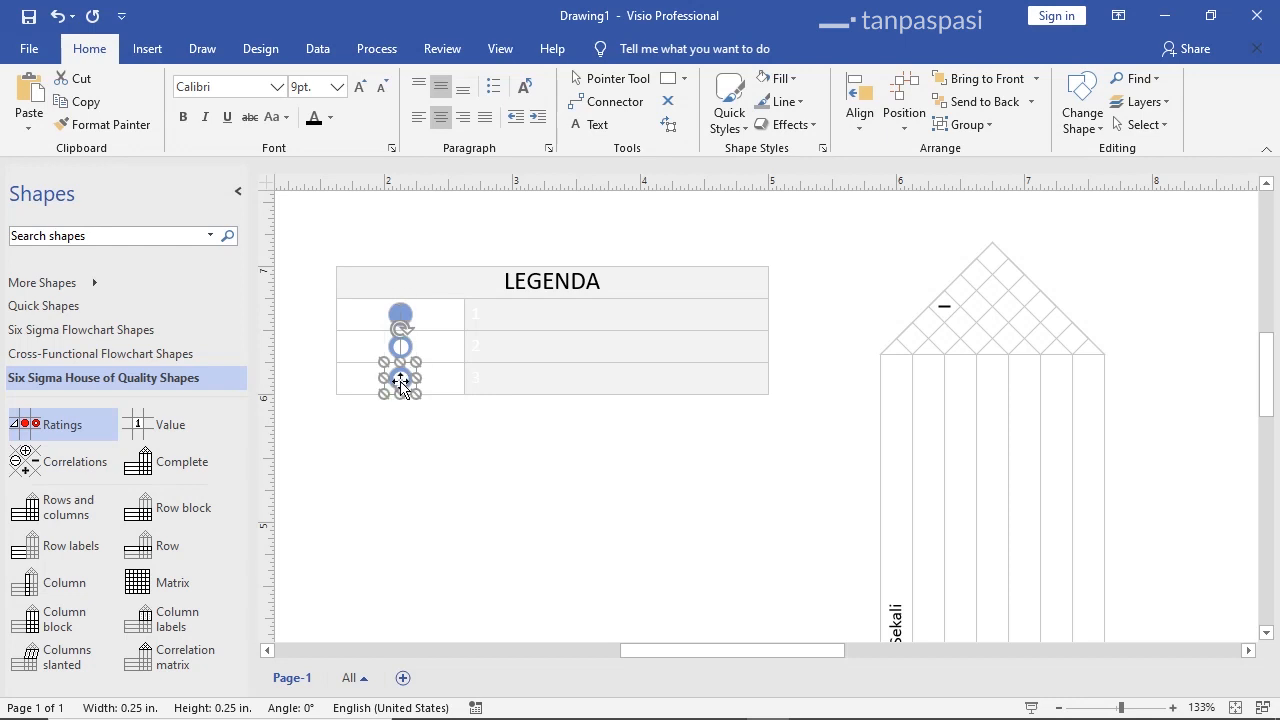
right_click(410, 370)
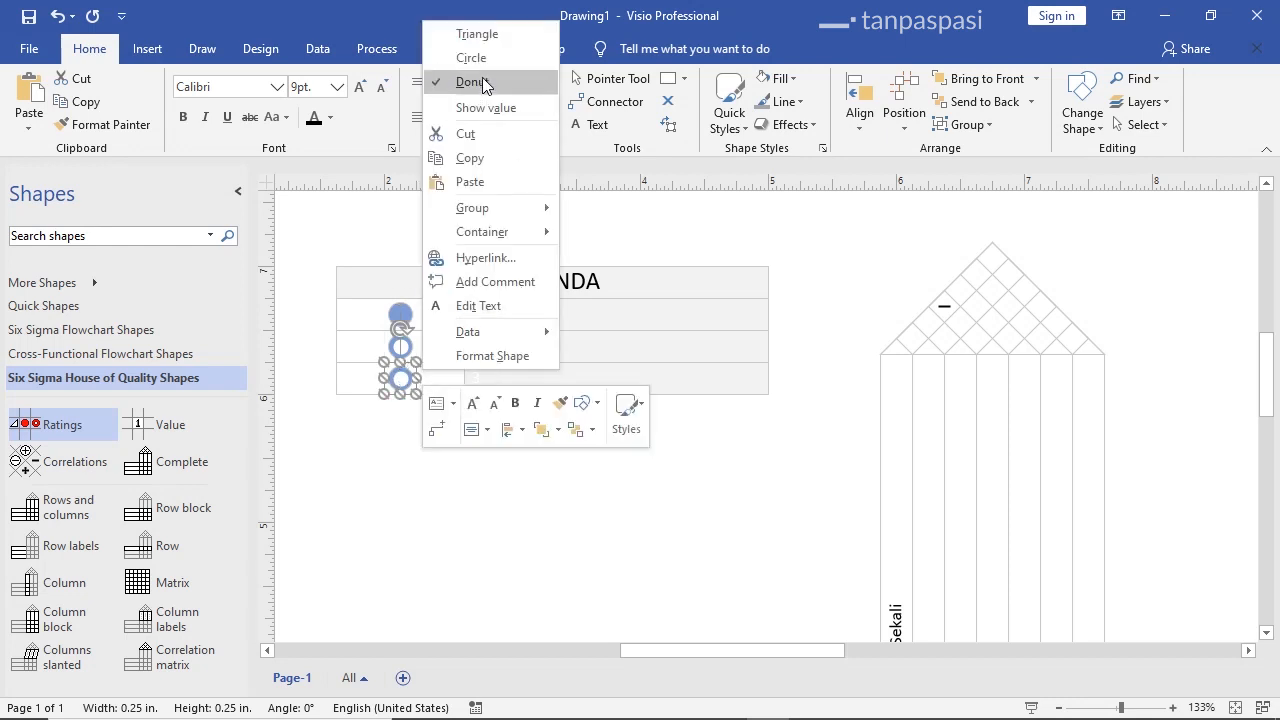
click(485, 36)
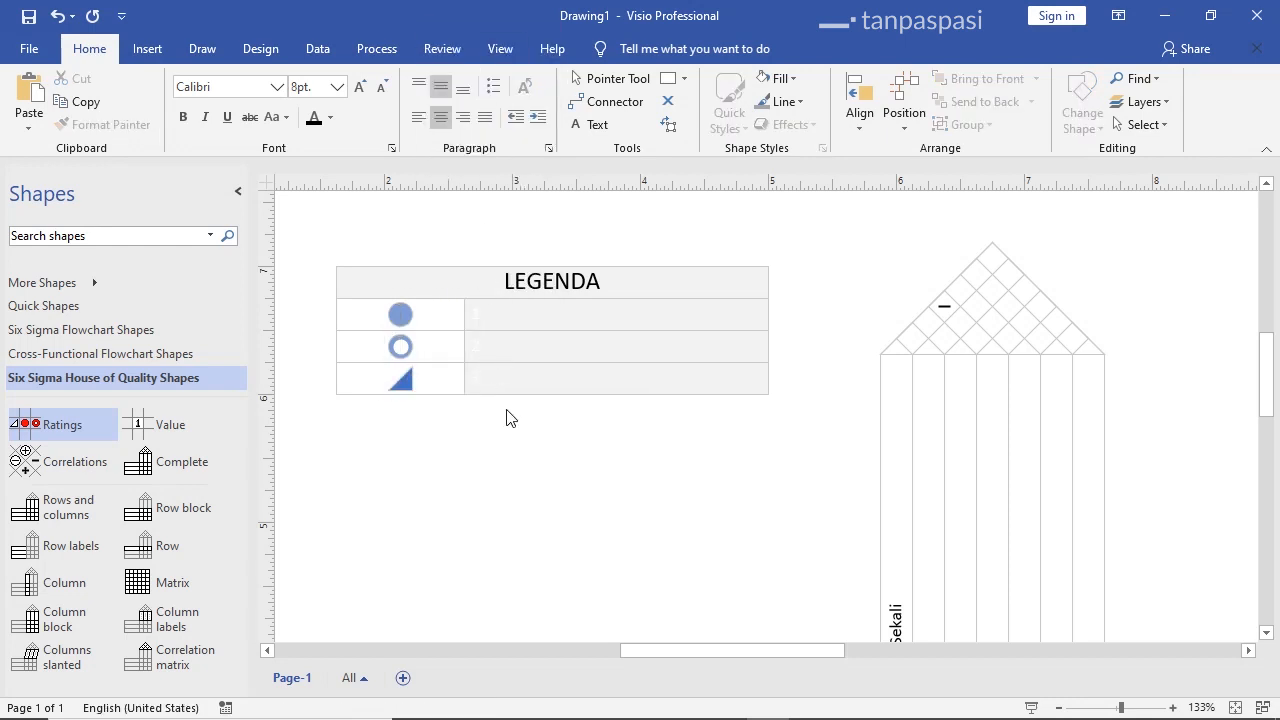
Set the text colour of the legend's right-hand block to black
click(517, 334)
click(313, 117)
click(557, 486)
Replace the text in the legend's first row, beside the circle, with Hubungan Kuat
click(531, 311)
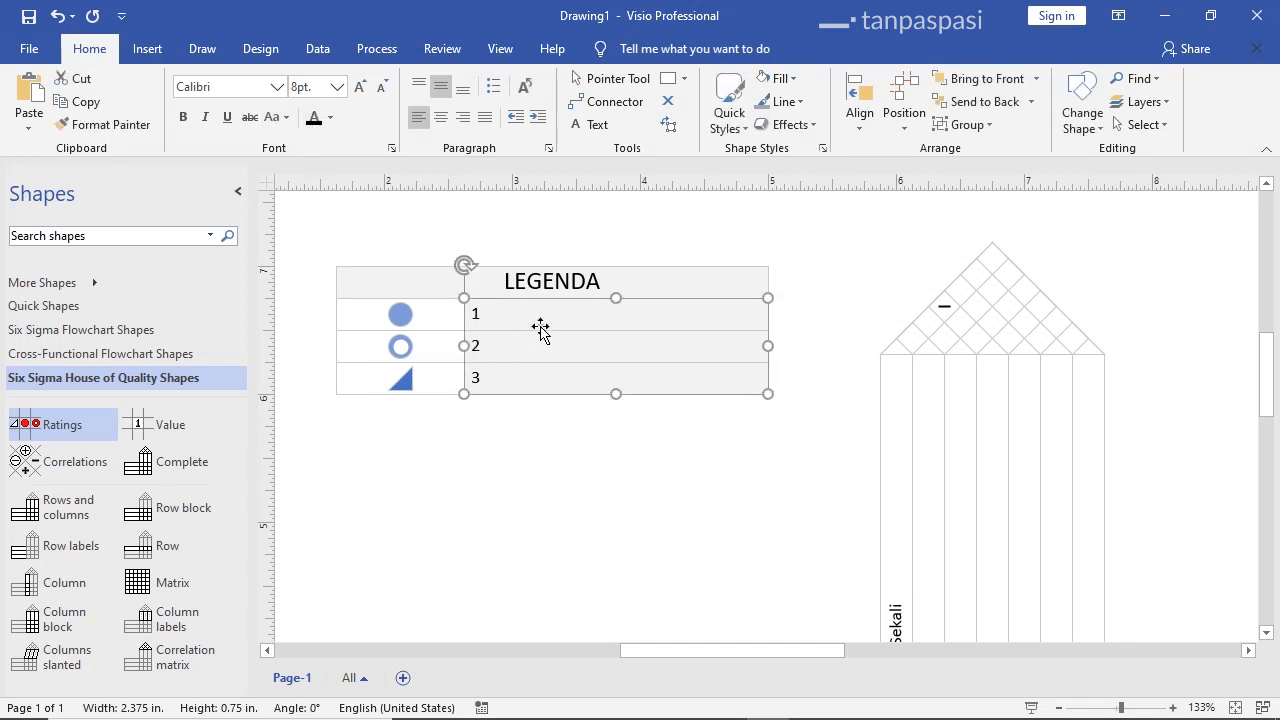
click(540, 324)
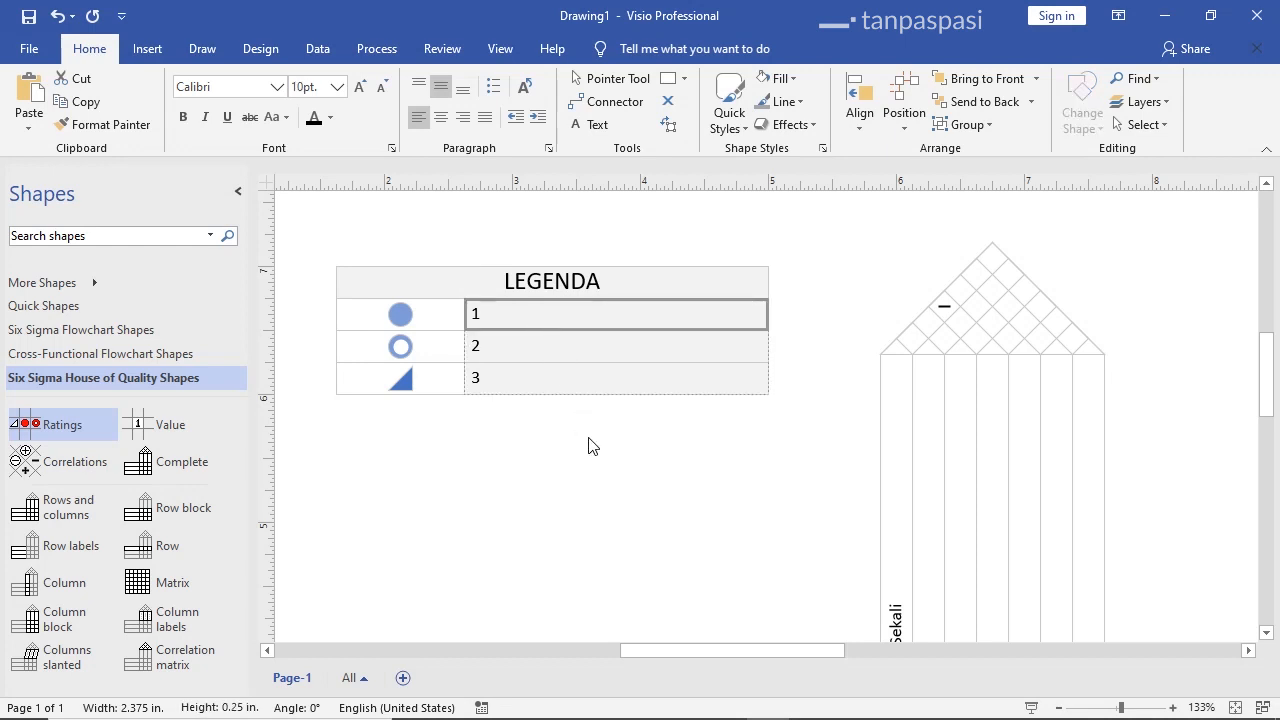
text(Hubu)
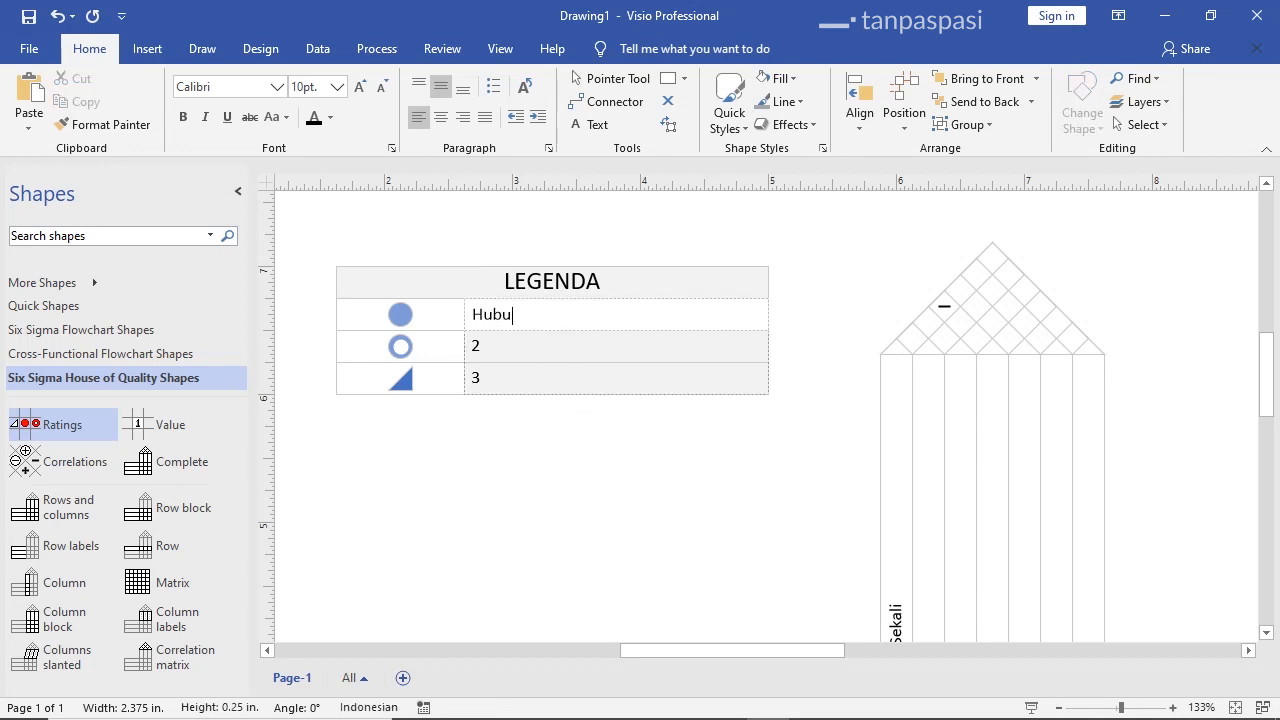
text(ngan Kuat)
Replace the text in the legend's second row, beside the donut, with Hubungan Lemah
click(538, 358)
click(540, 360)
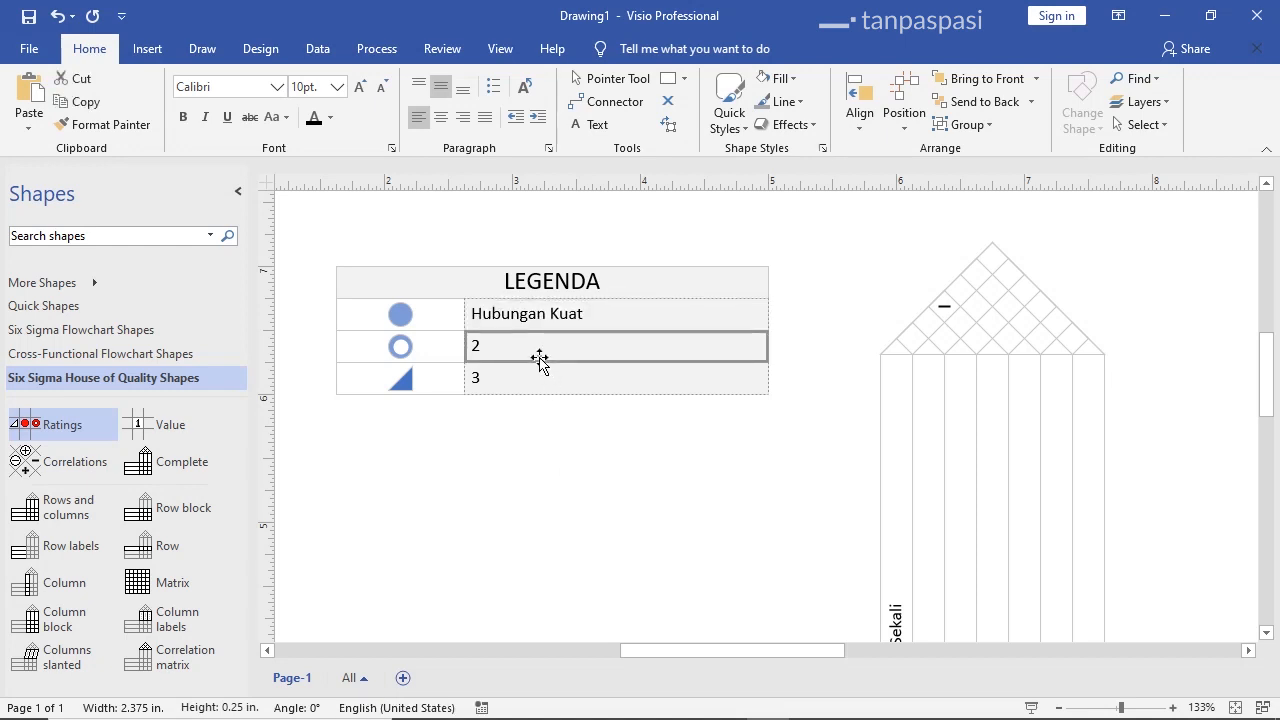
text(Hubungan Lemah)
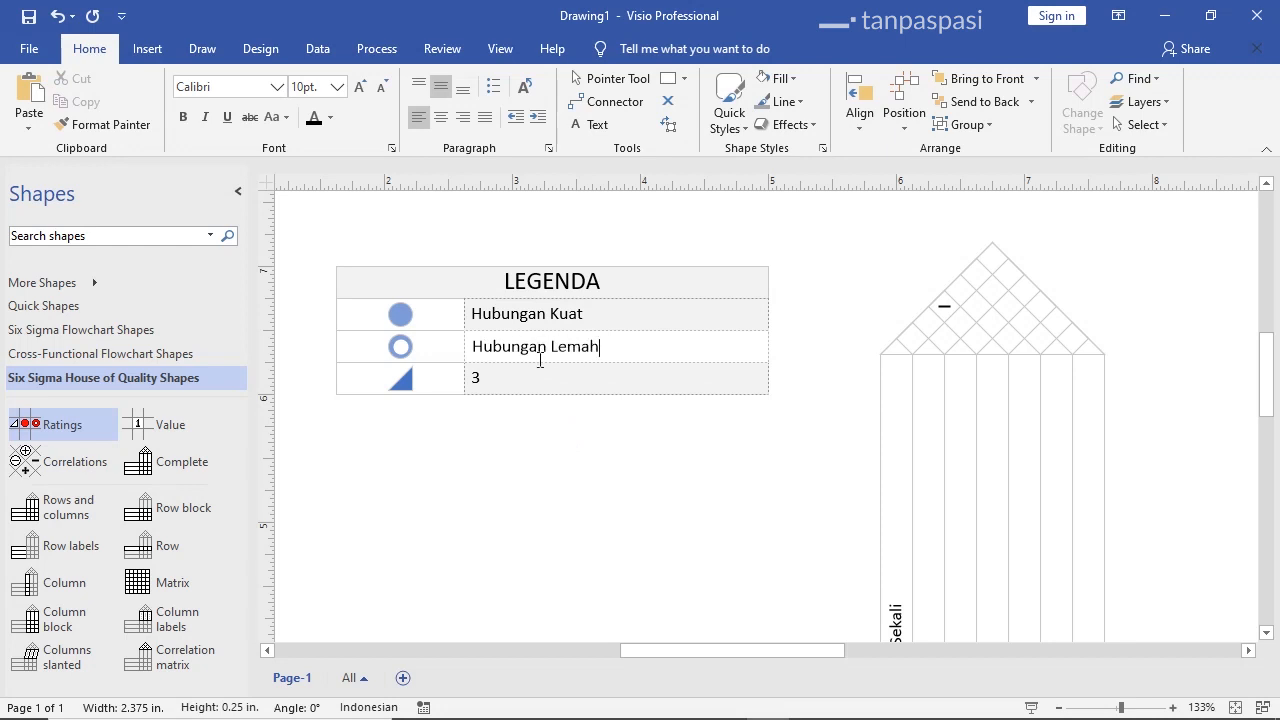
Change the legend's second row label to Hubungan Sedang
click(538, 392)
click(538, 392)
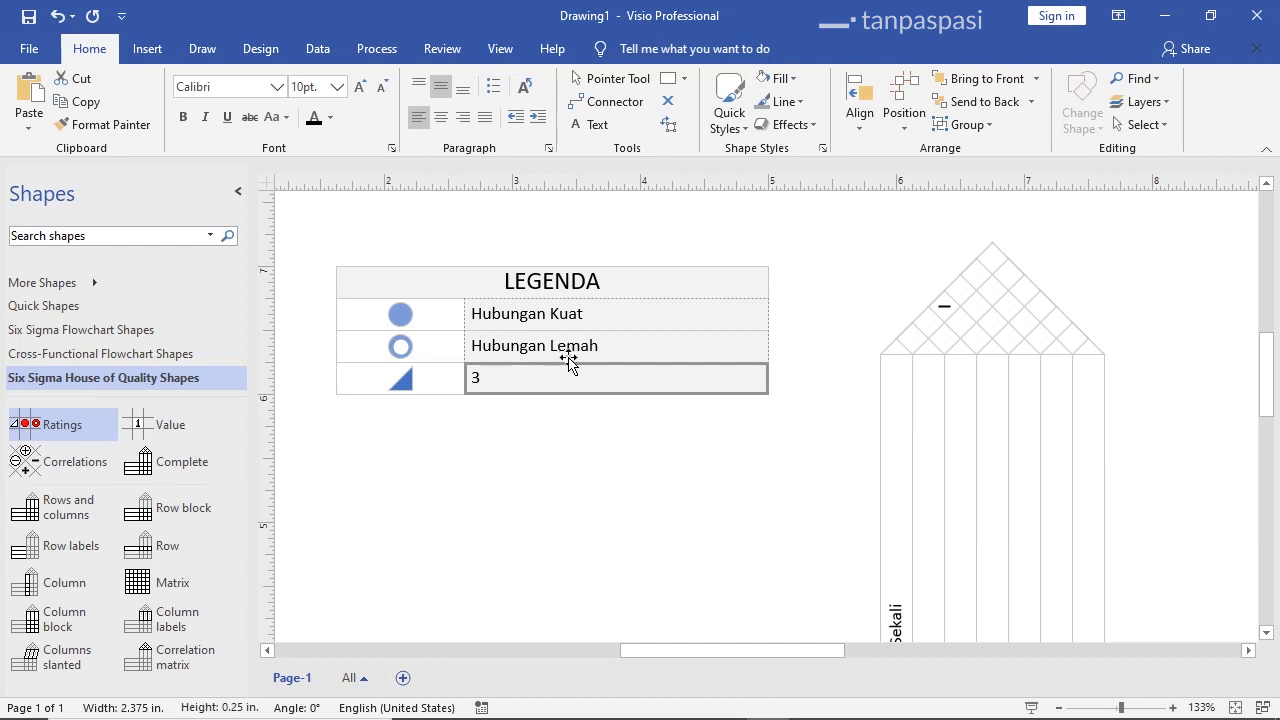
click(569, 365)
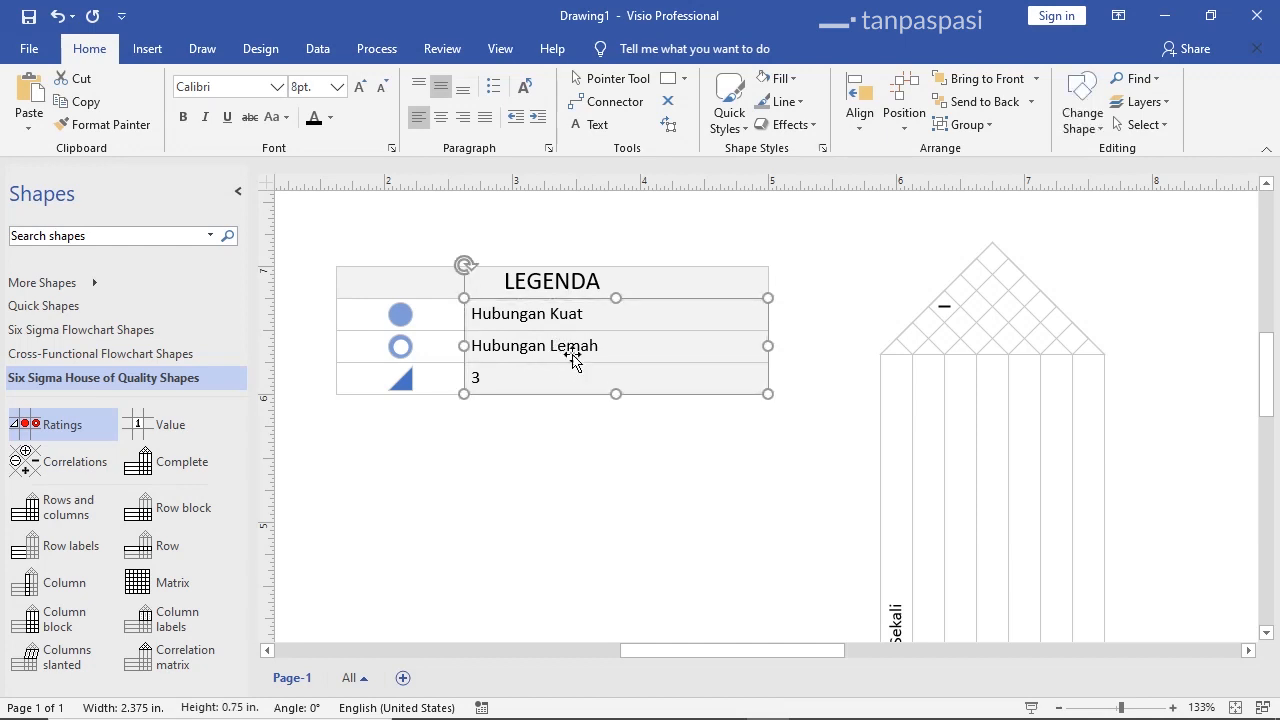
click(570, 362)
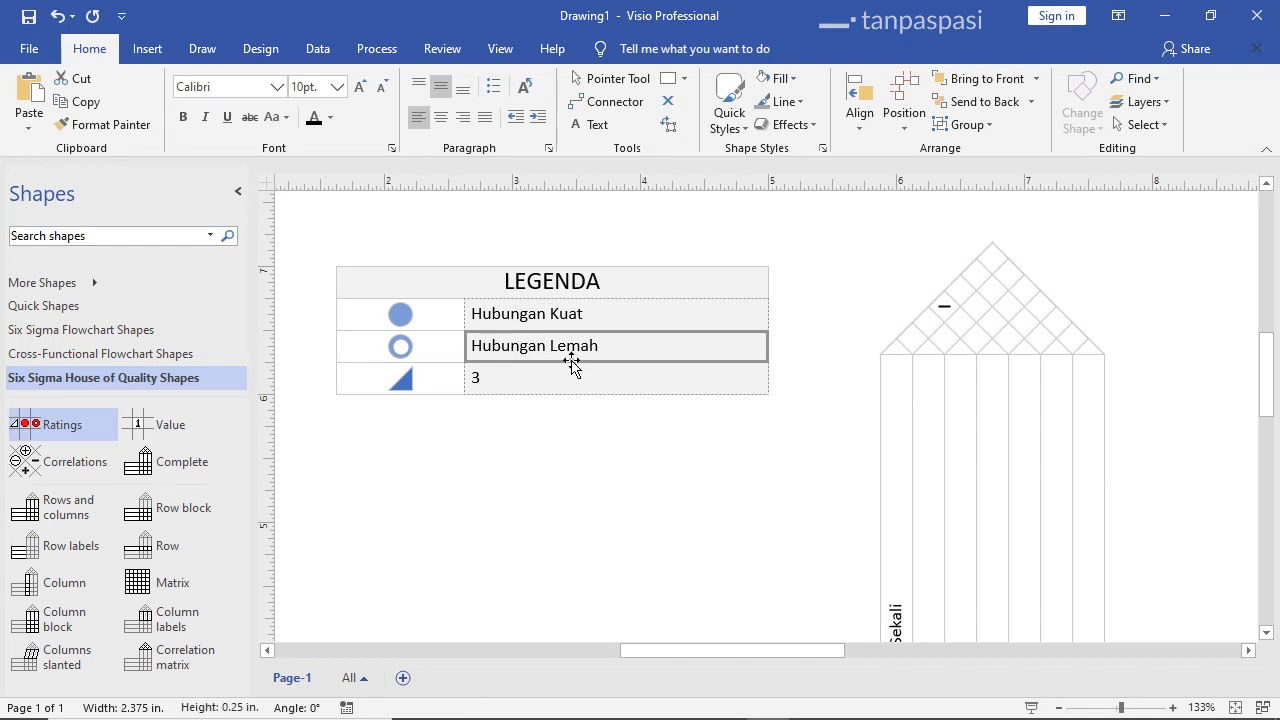
double_click(571, 362)
key(End)
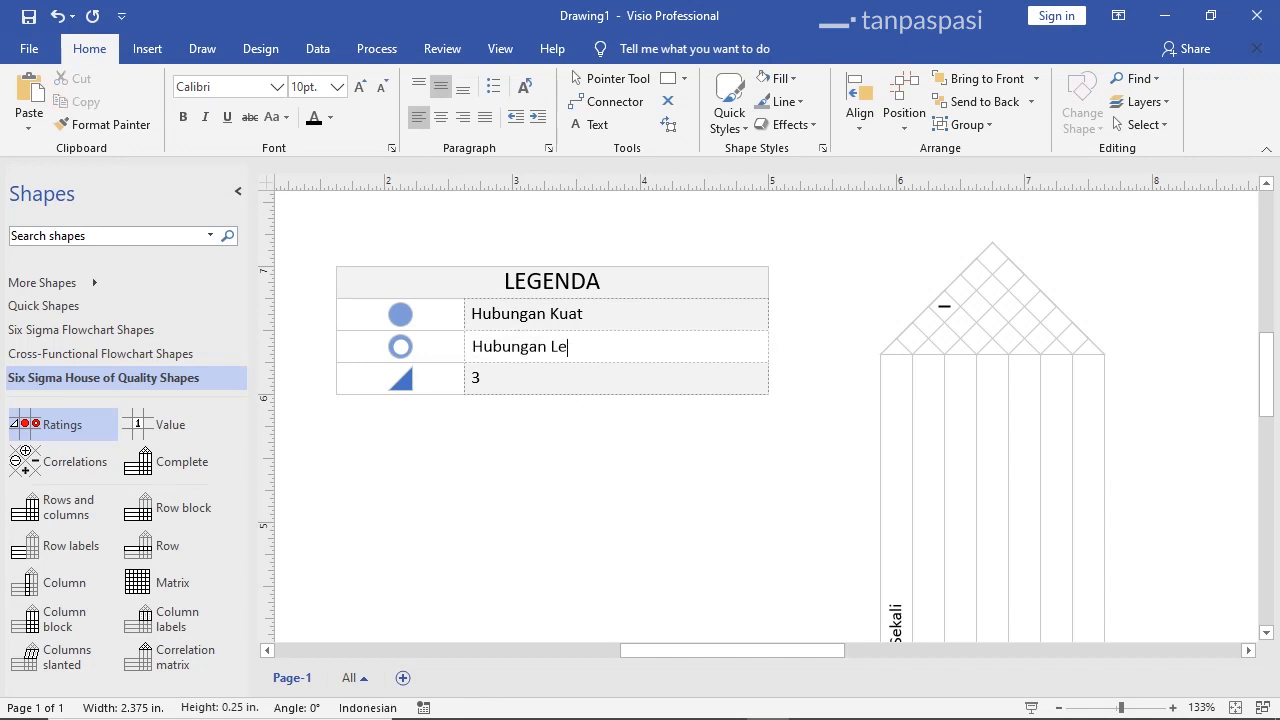
text(Sedang)
Replace the text in the legend's third row, beside the triangle, with Hubungan Lemah
click(537, 395)
text(H)
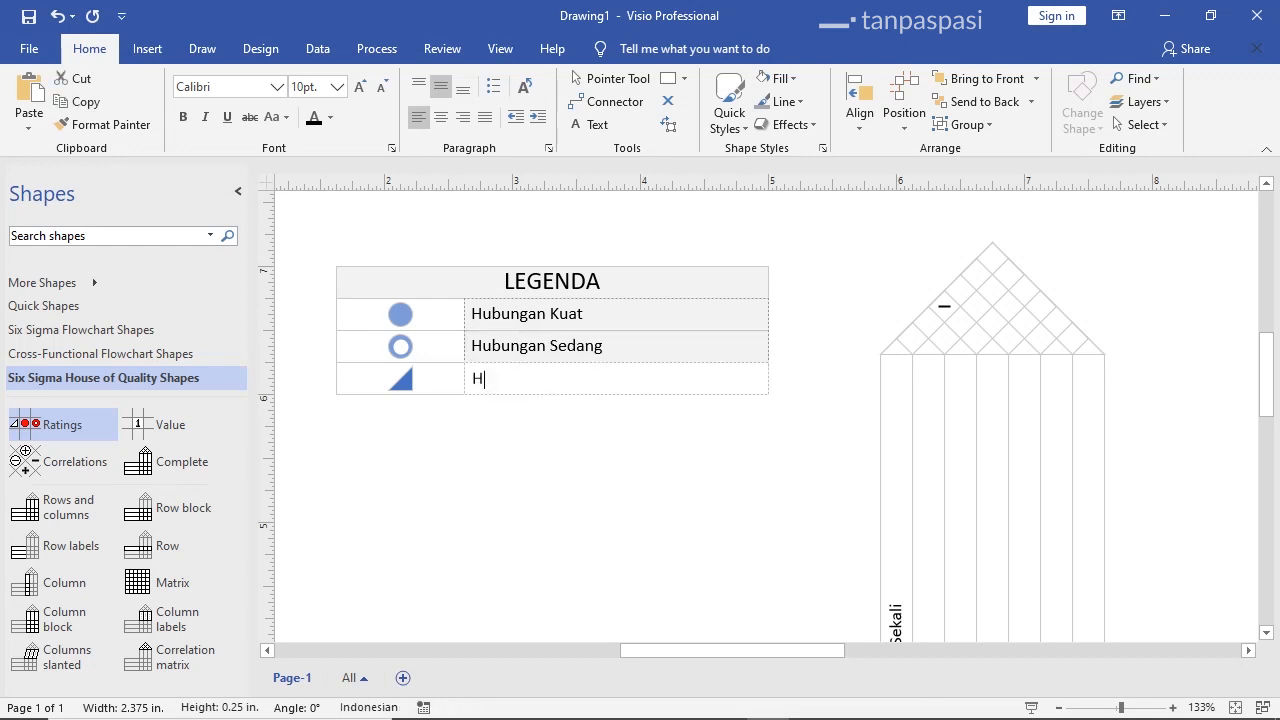
text(uuungan Lema)
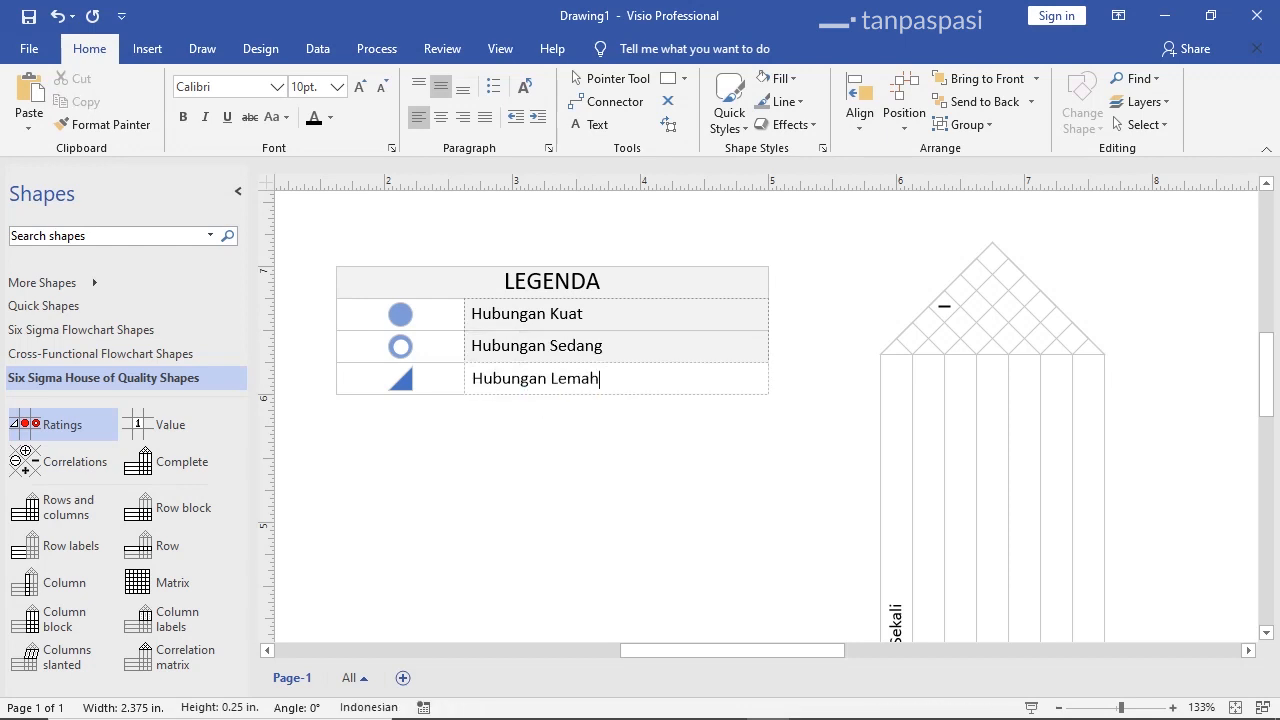
text(h)
click(579, 432)
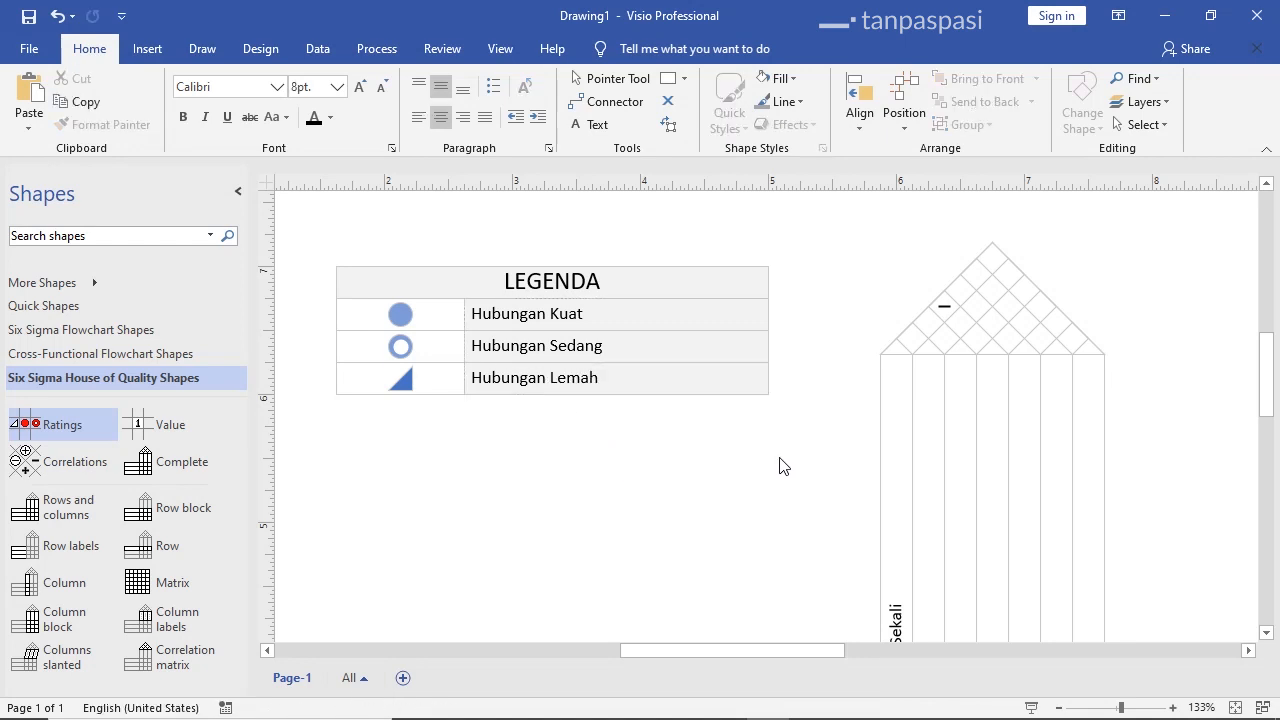
Group the legend's header, symbol column with its ratings, and label column into one object
scroll(502, 385, down, 2)
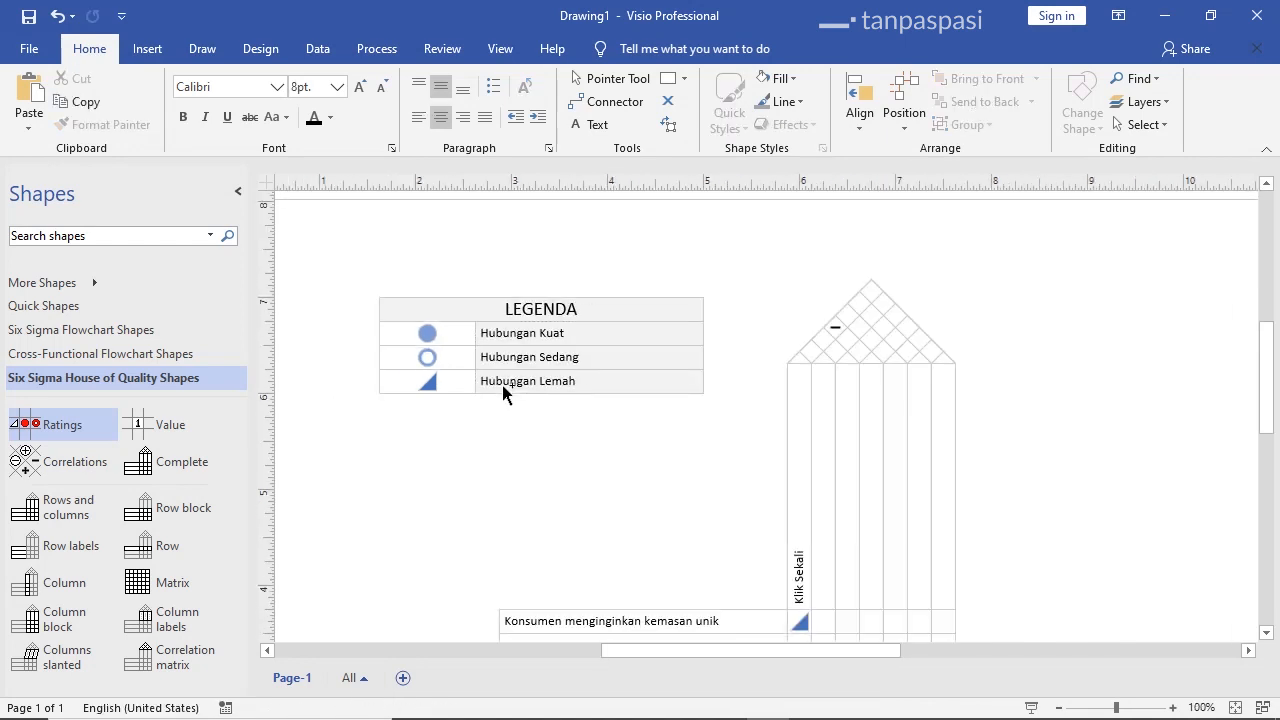
drag(420, 325, 375, 266)
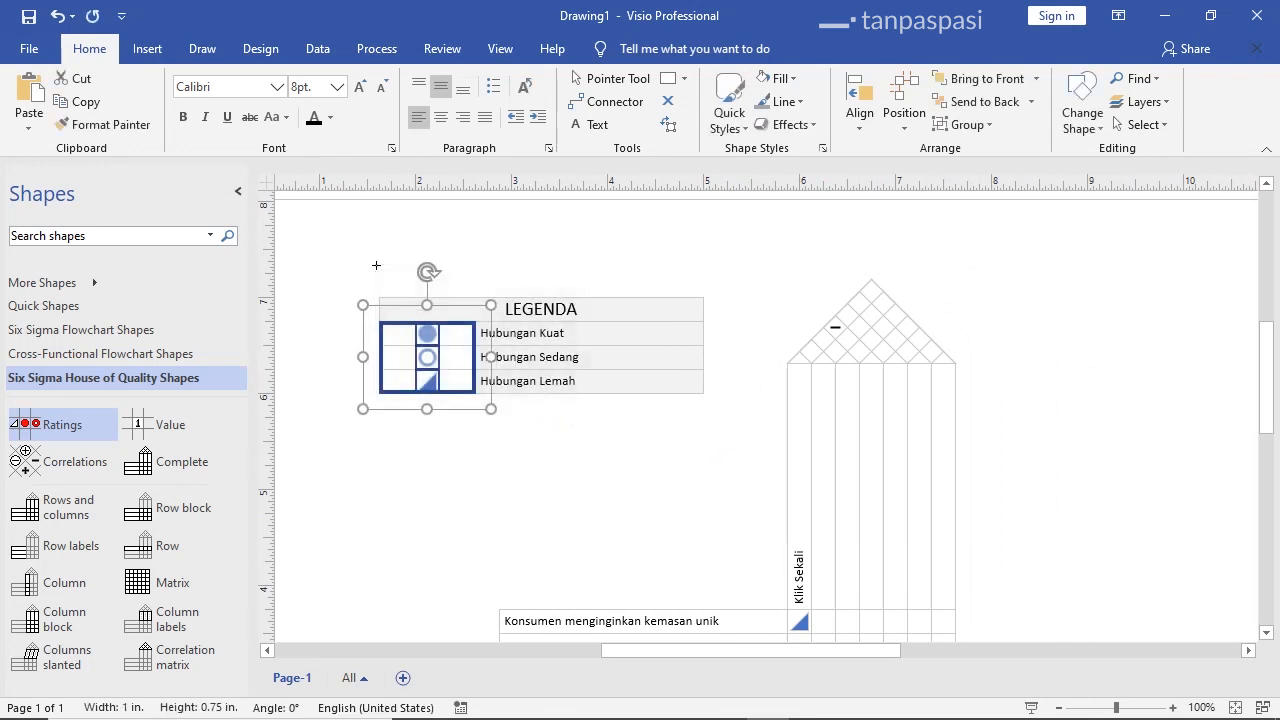
shift+click(580, 338)
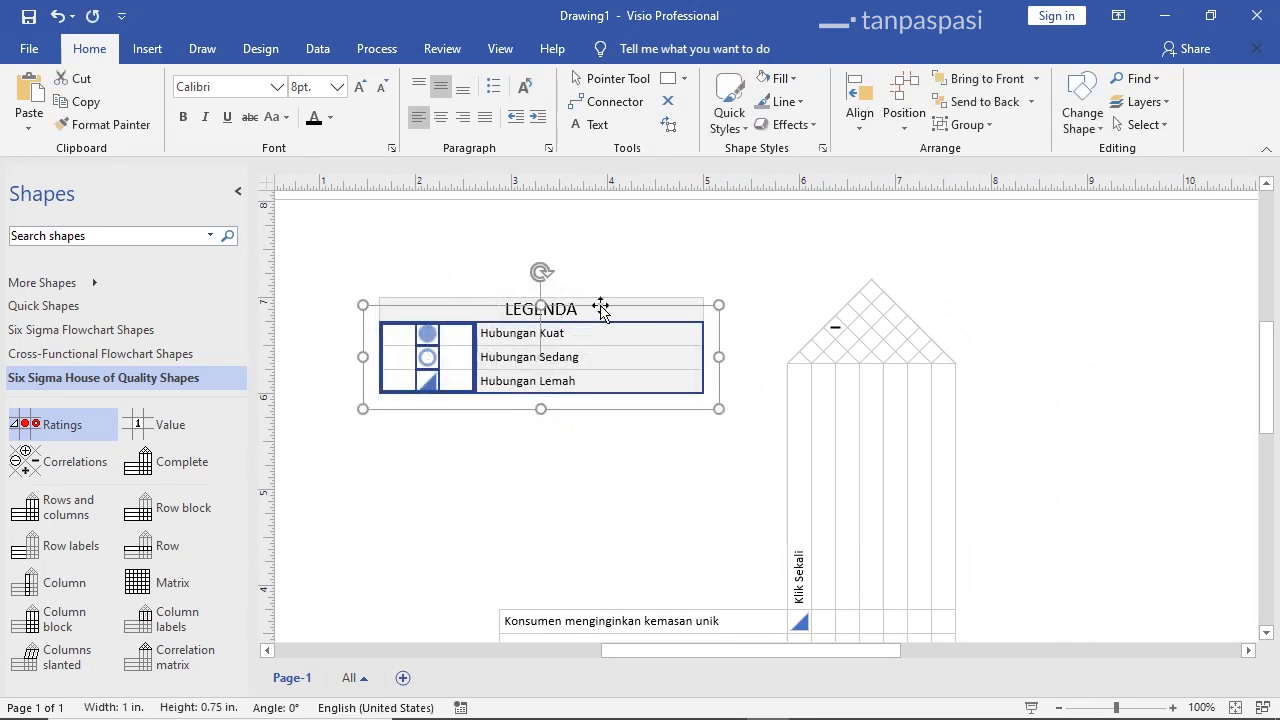
shift+click(606, 298)
right_click(692, 328)
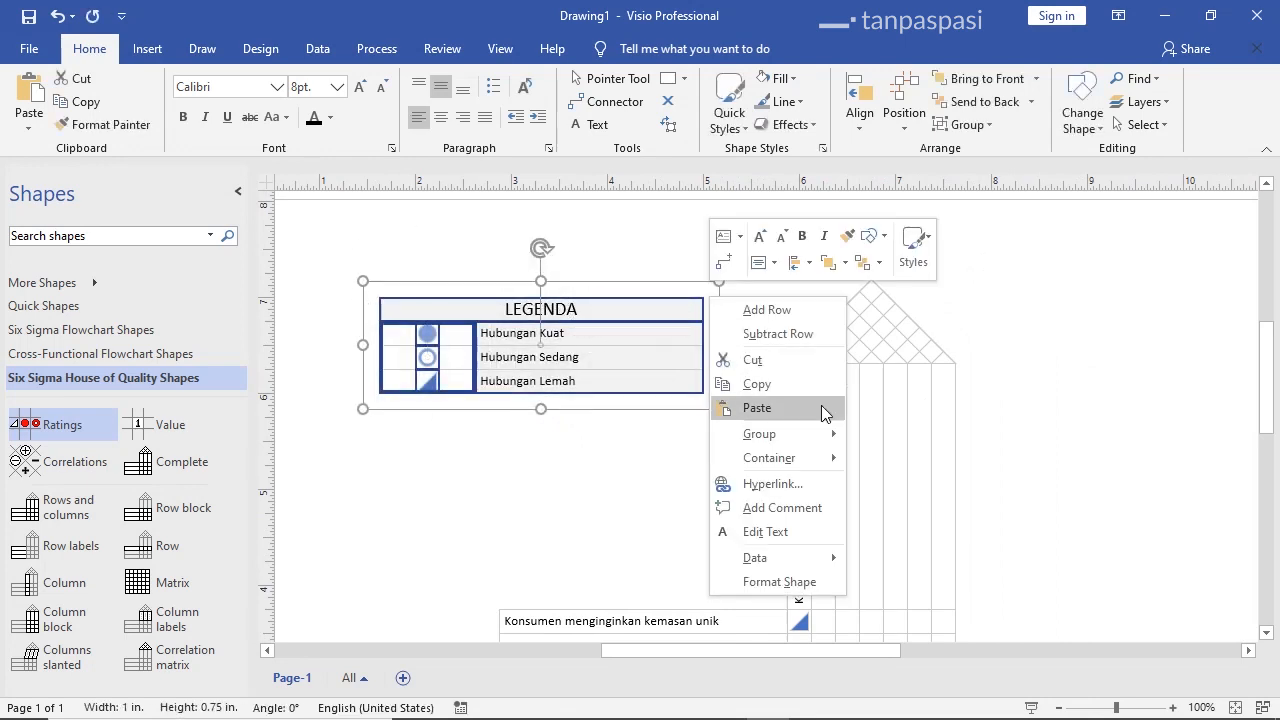
mouse_move(834, 438)
click(884, 434)
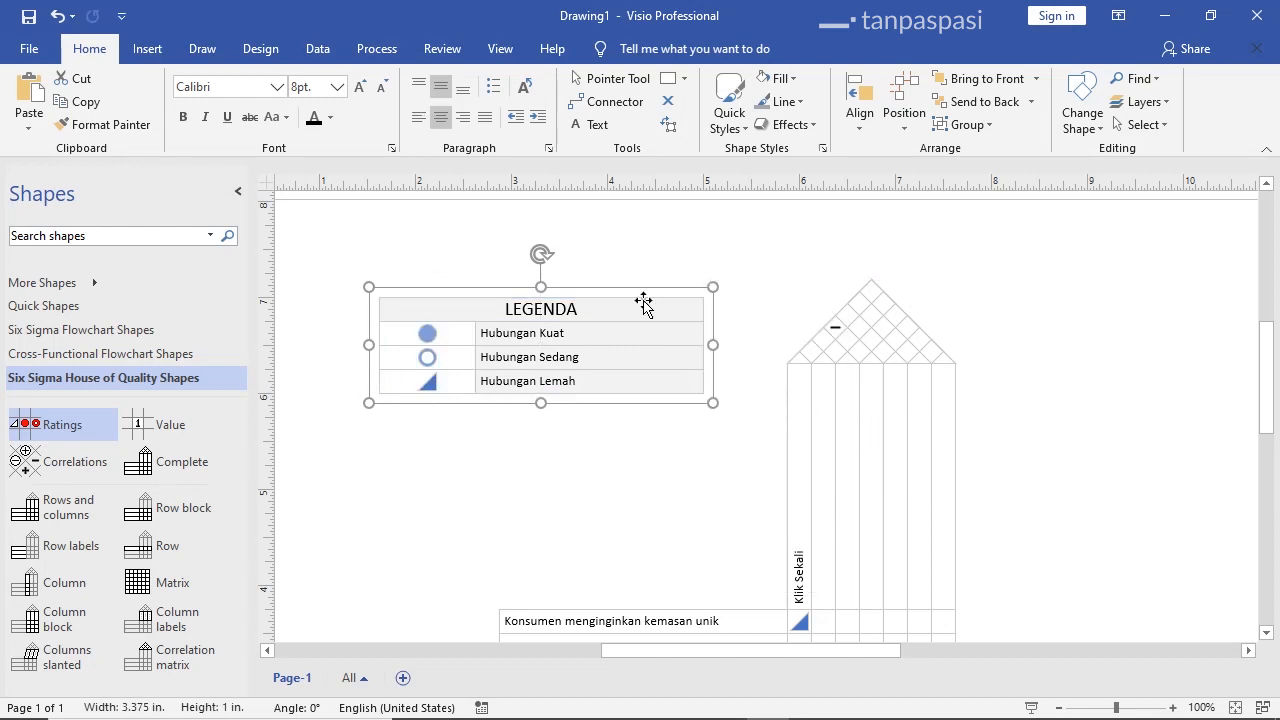
click(686, 244)
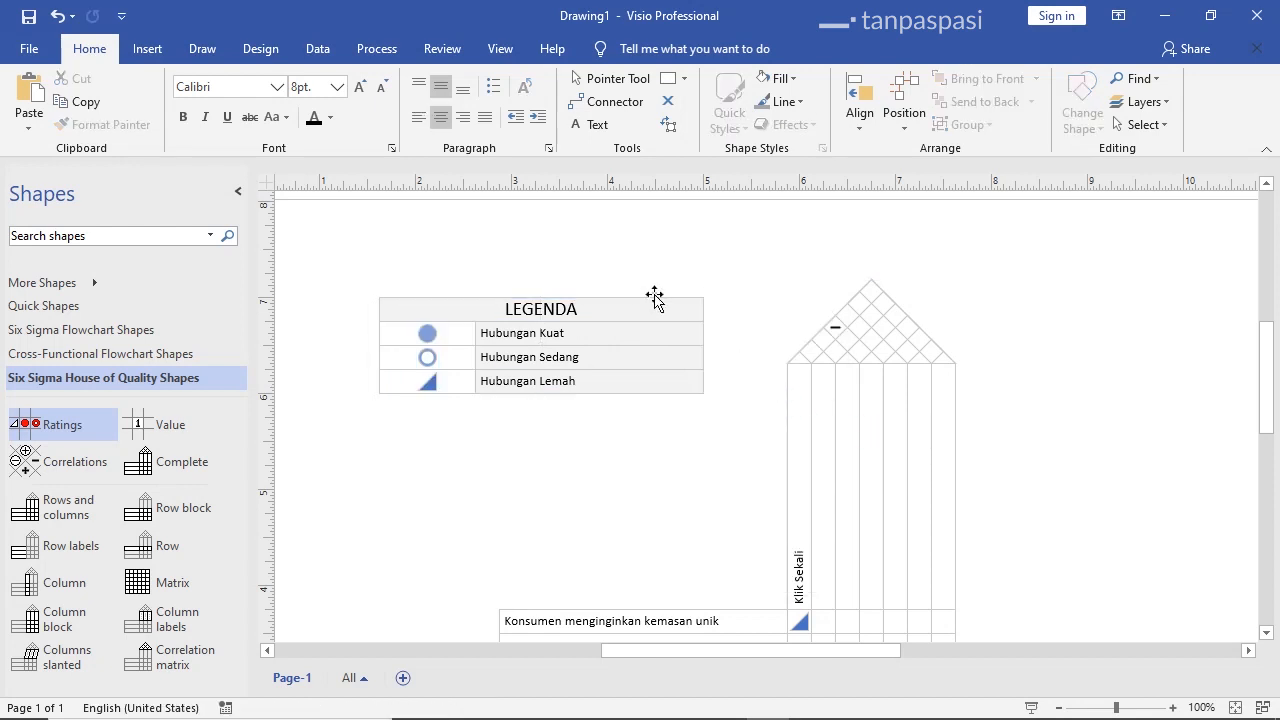
Move the grouped legend to the right of the house, level with the lower part of its roof
drag(652, 305, 1178, 360)
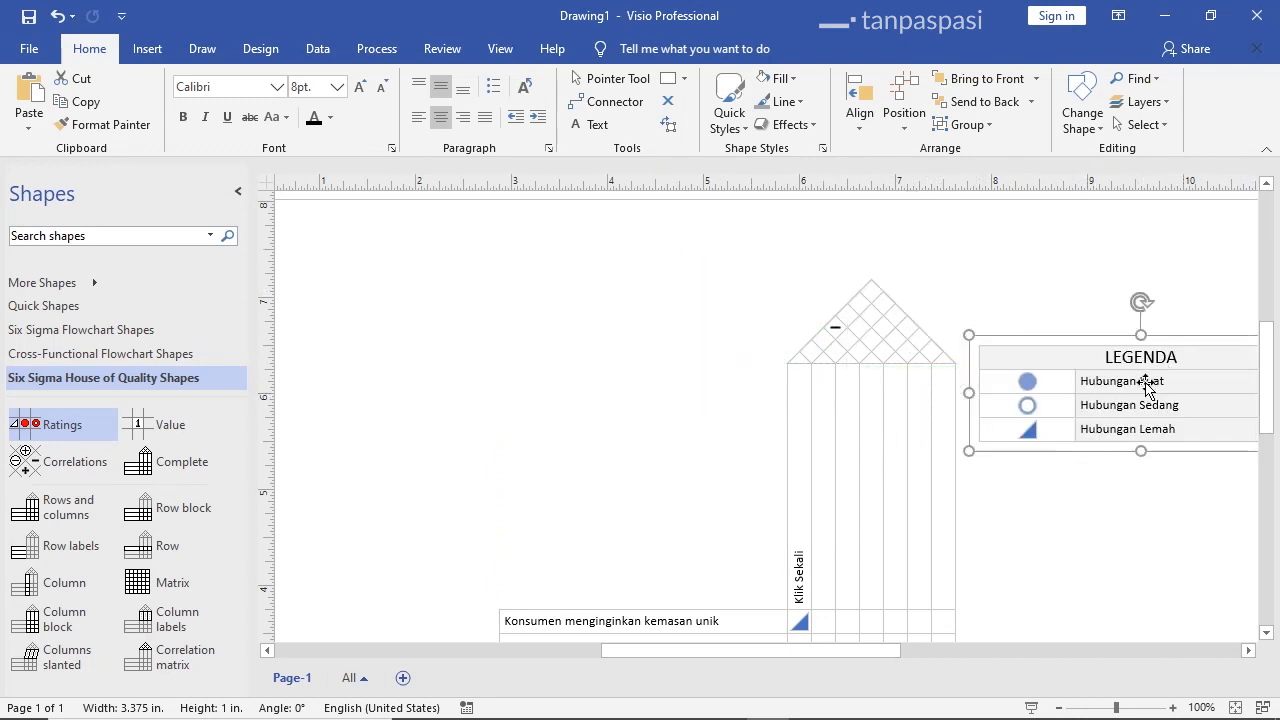
scroll(1140, 432, down, 2)
scroll(1130, 432, up, 2)
mouse_move(735, 646)
mouse_down()
mouse_move(817, 640)
mouse_move(732, 646)
mouse_up()
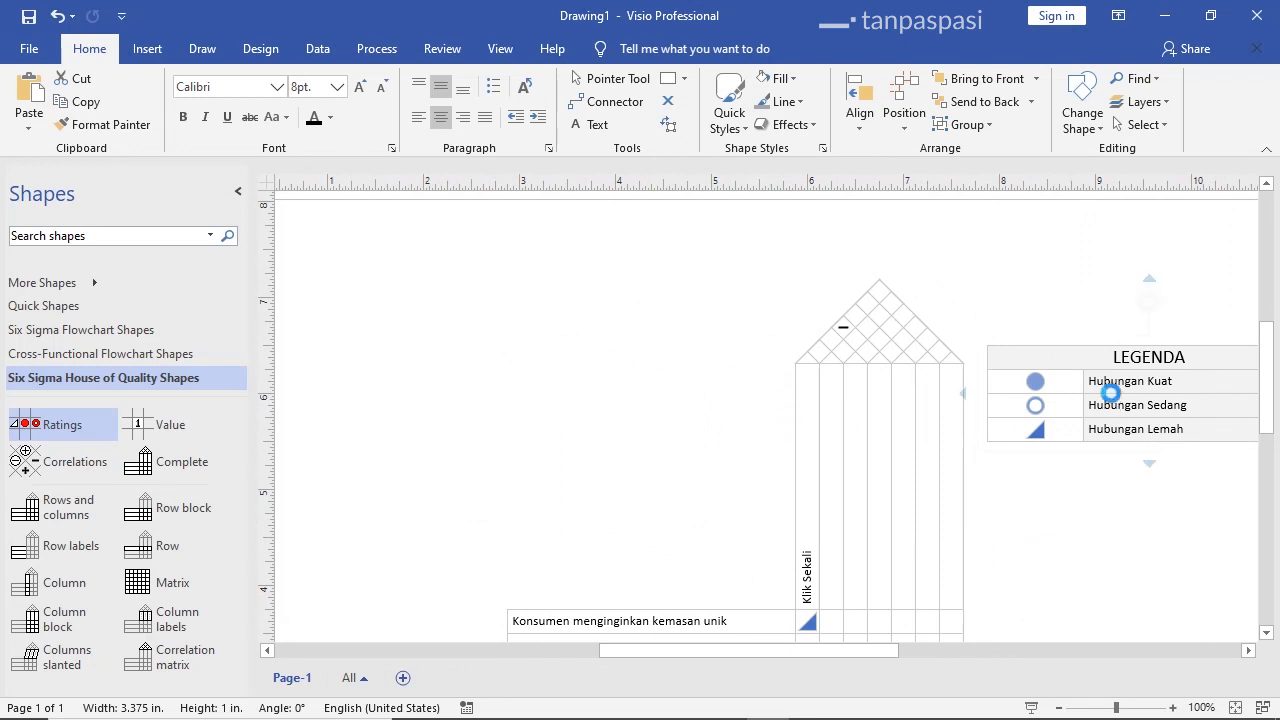
Duplicate the legend, place the copy to the left of the house's roof, and ungroup the copy
key(ctrl+d)
drag(1146, 387, 497, 341)
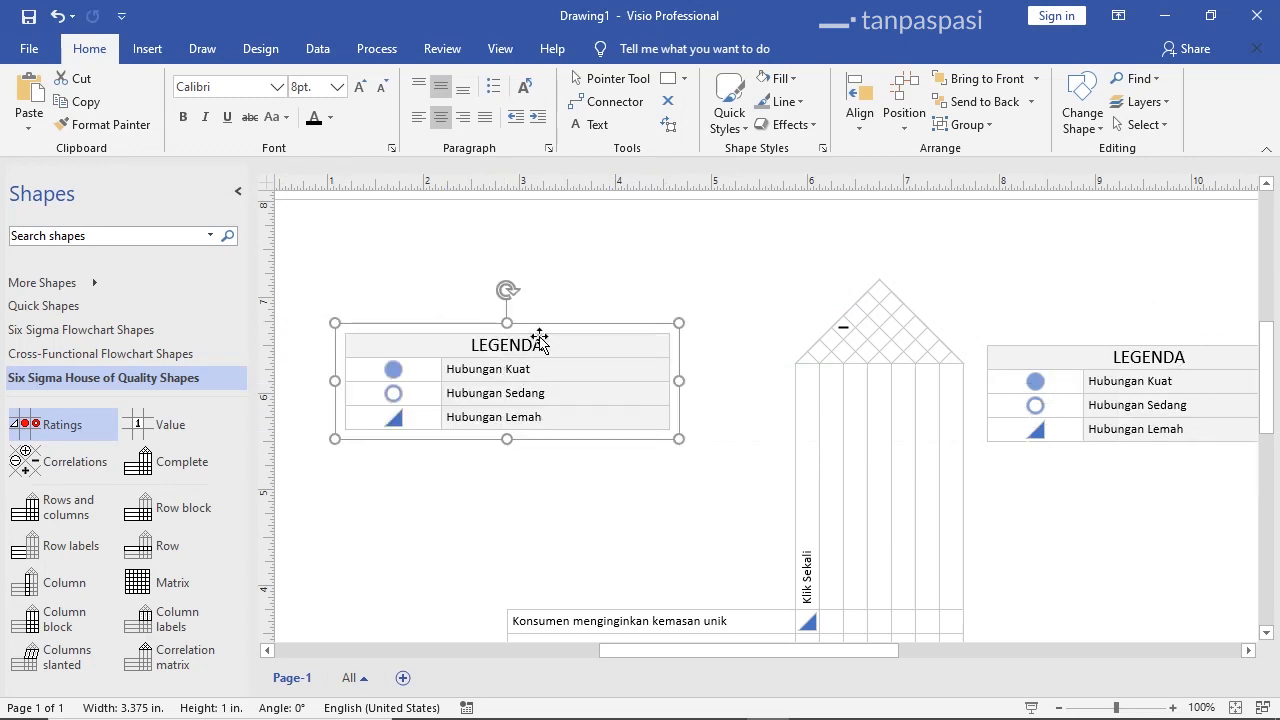
right_click(677, 340)
mouse_move(800, 450)
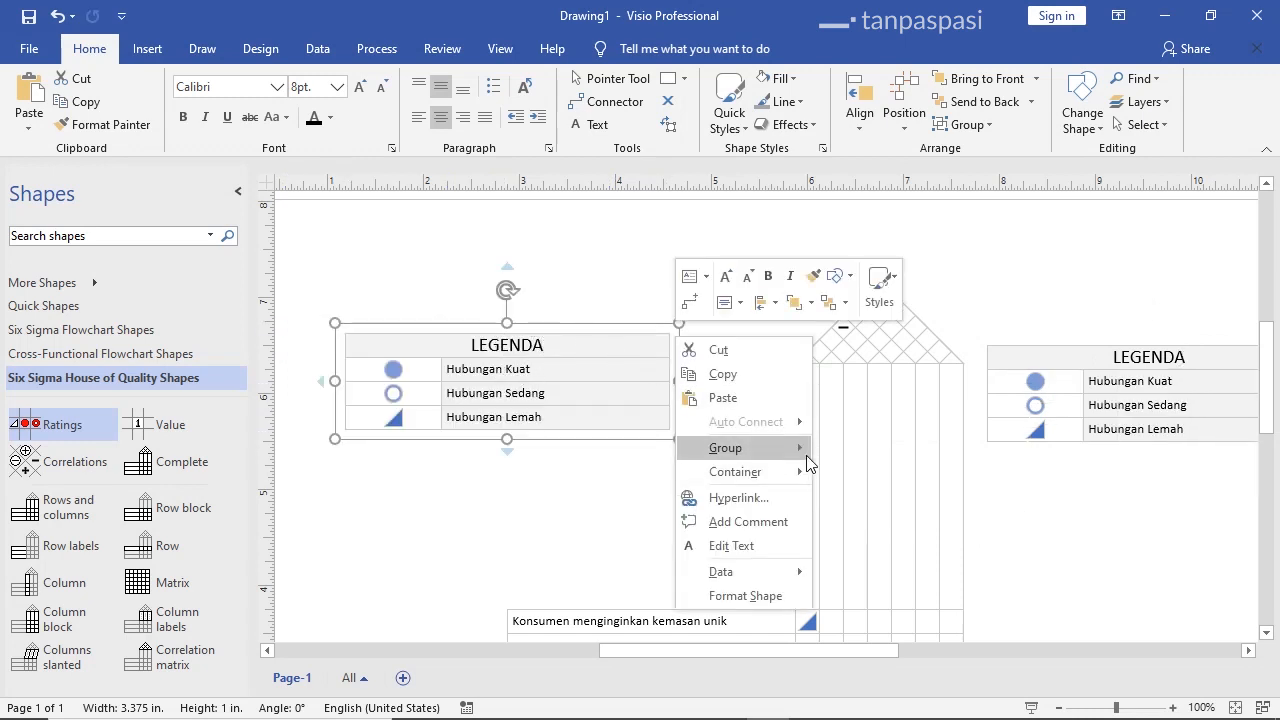
click(858, 473)
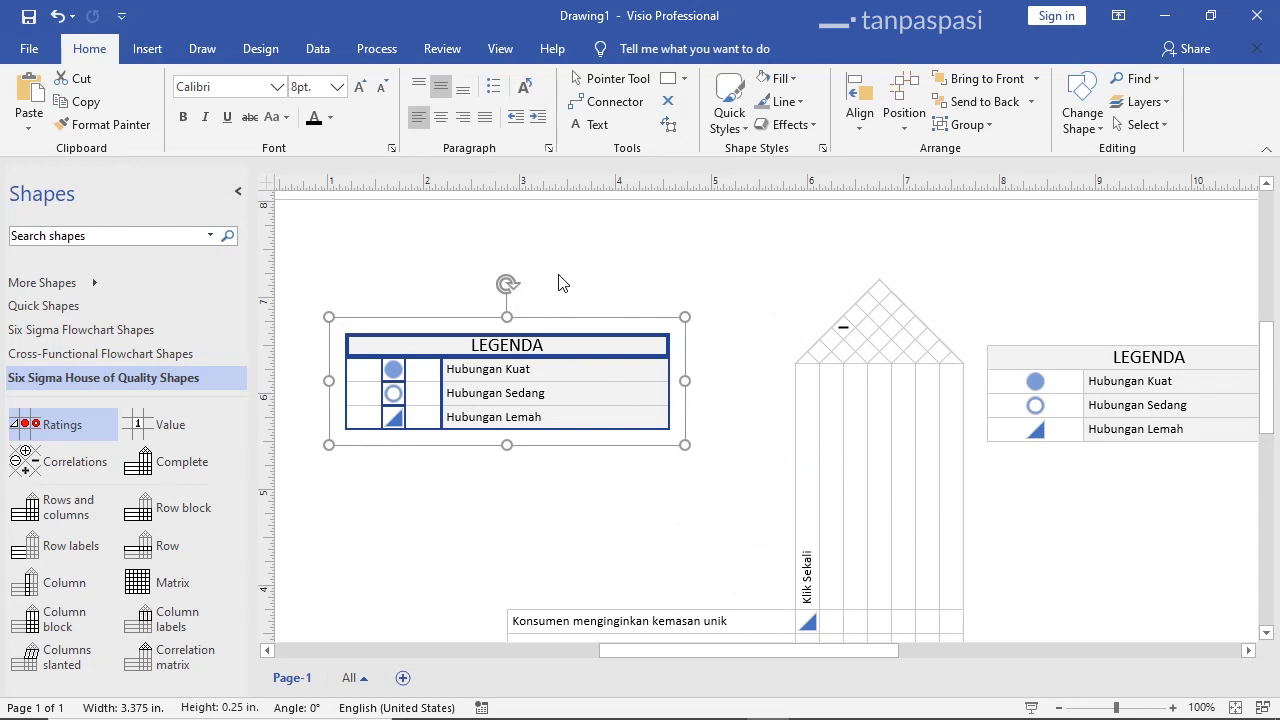
click(559, 283)
Delete the circle, donut and triangle rating symbols from the left legend copy
ctrl+scroll(452, 408, up, 2)
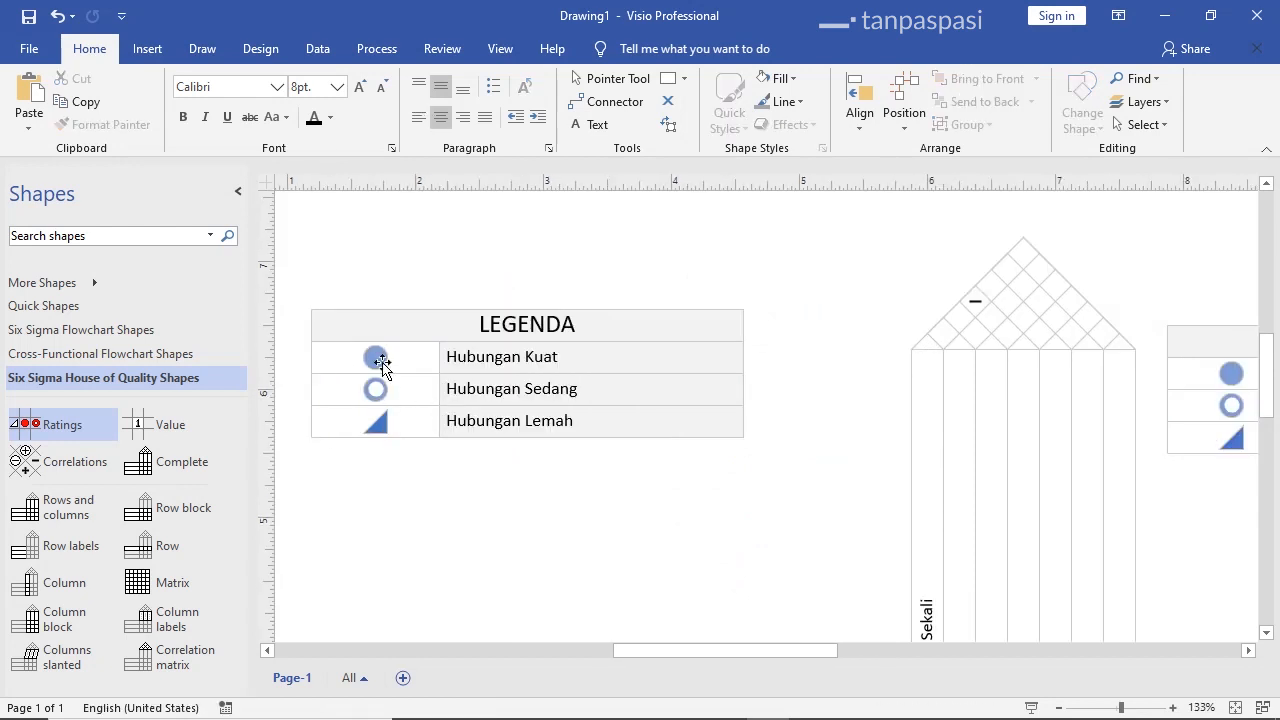
click(381, 362)
shift+click(376, 389)
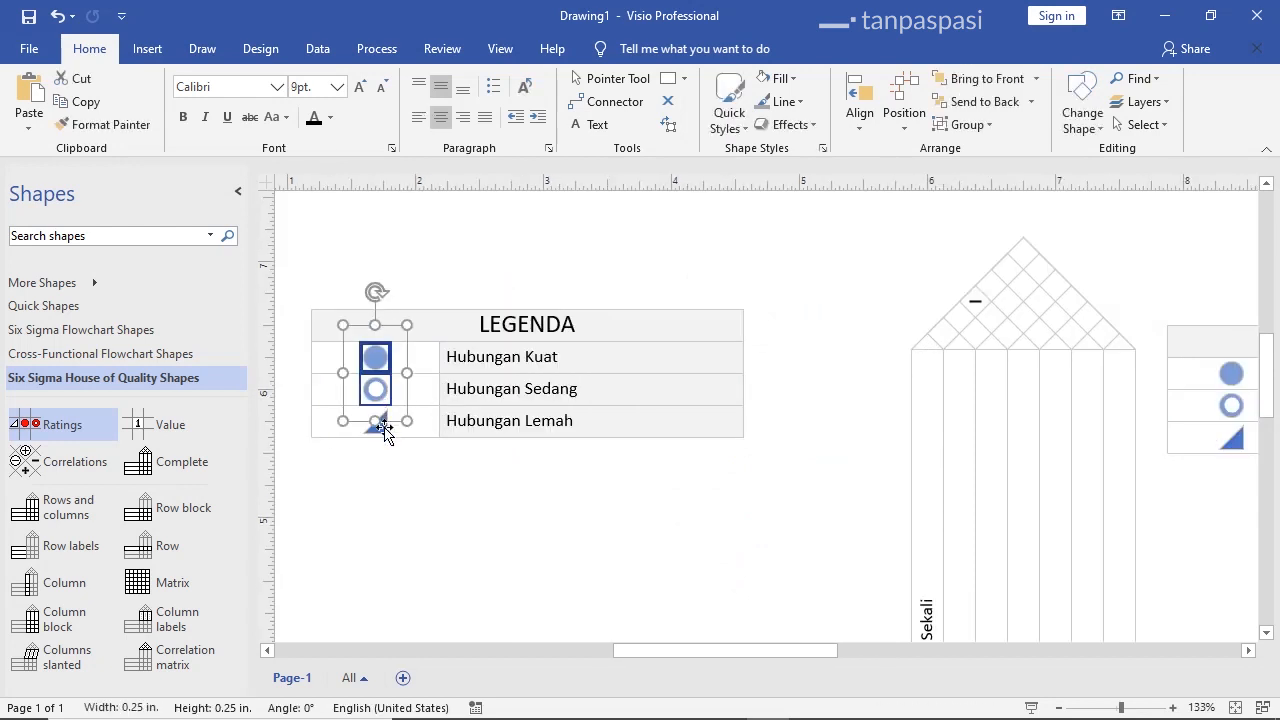
shift+click(385, 430)
key(Delete)
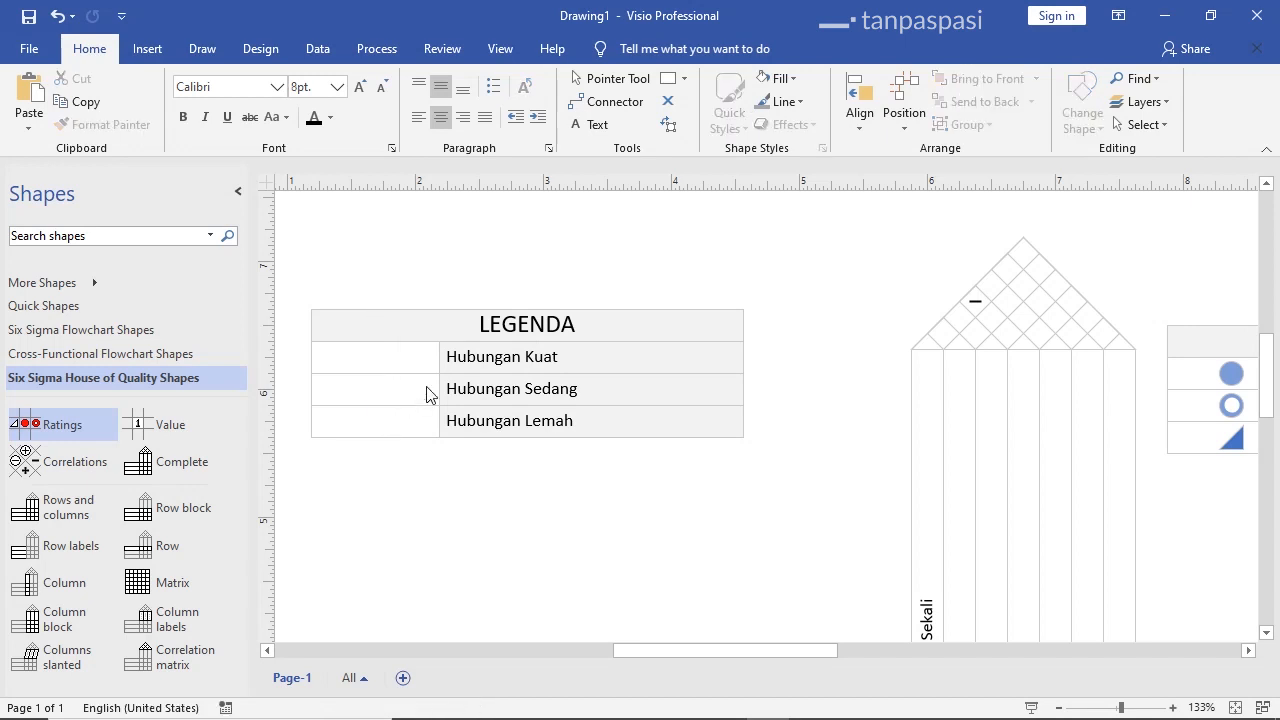
Shift the copied legend's symbol and label columns down one row and add a row to the symbol column
click(416, 435)
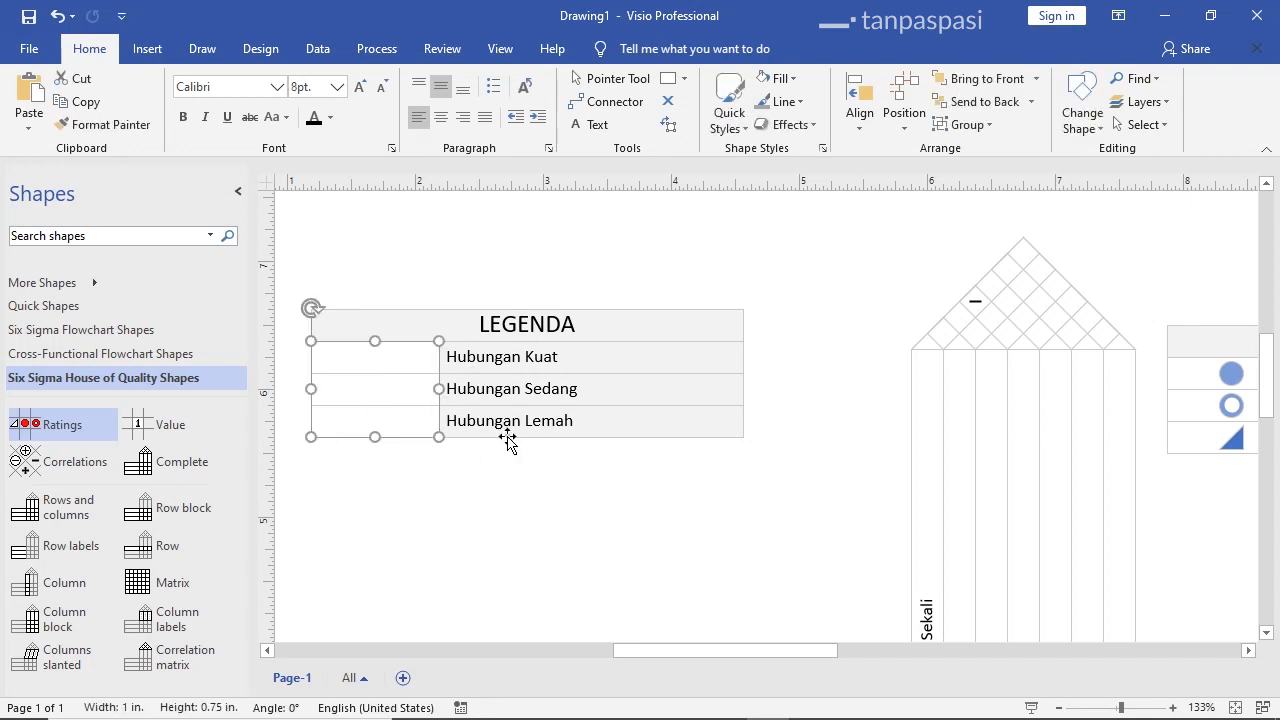
shift+click(523, 423)
drag(543, 400, 543, 434)
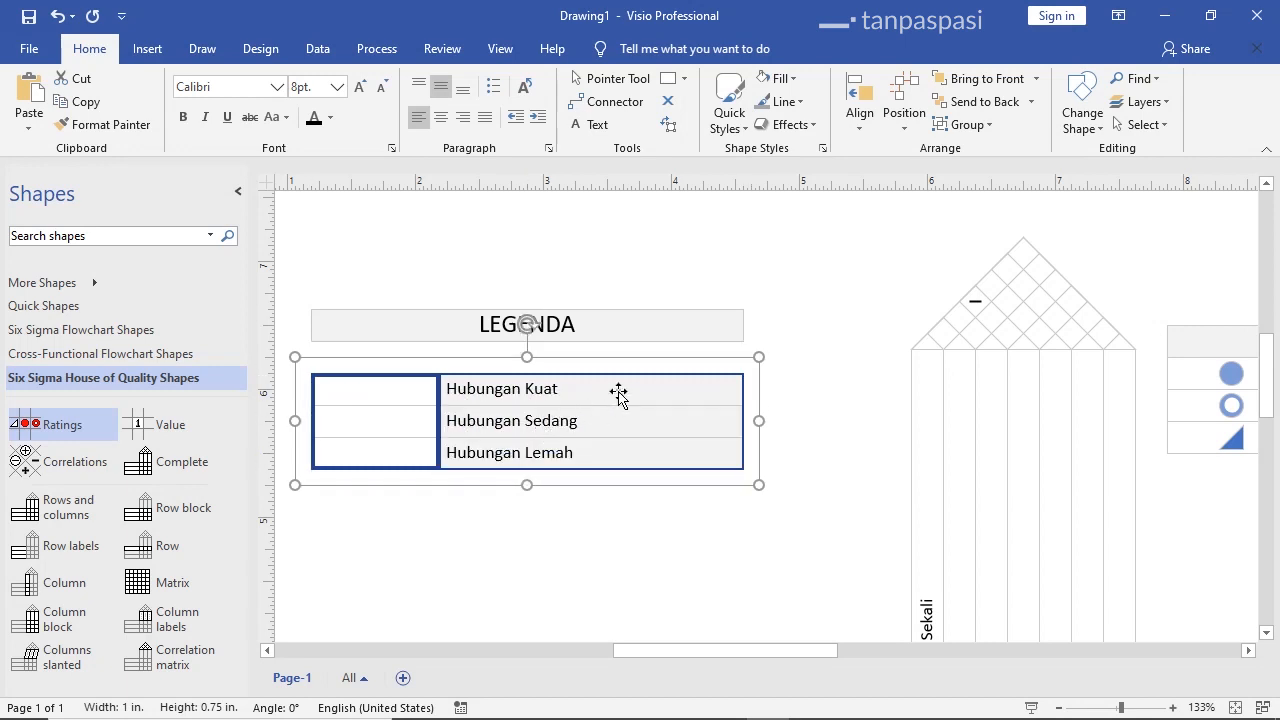
right_click(748, 388)
click(797, 406)
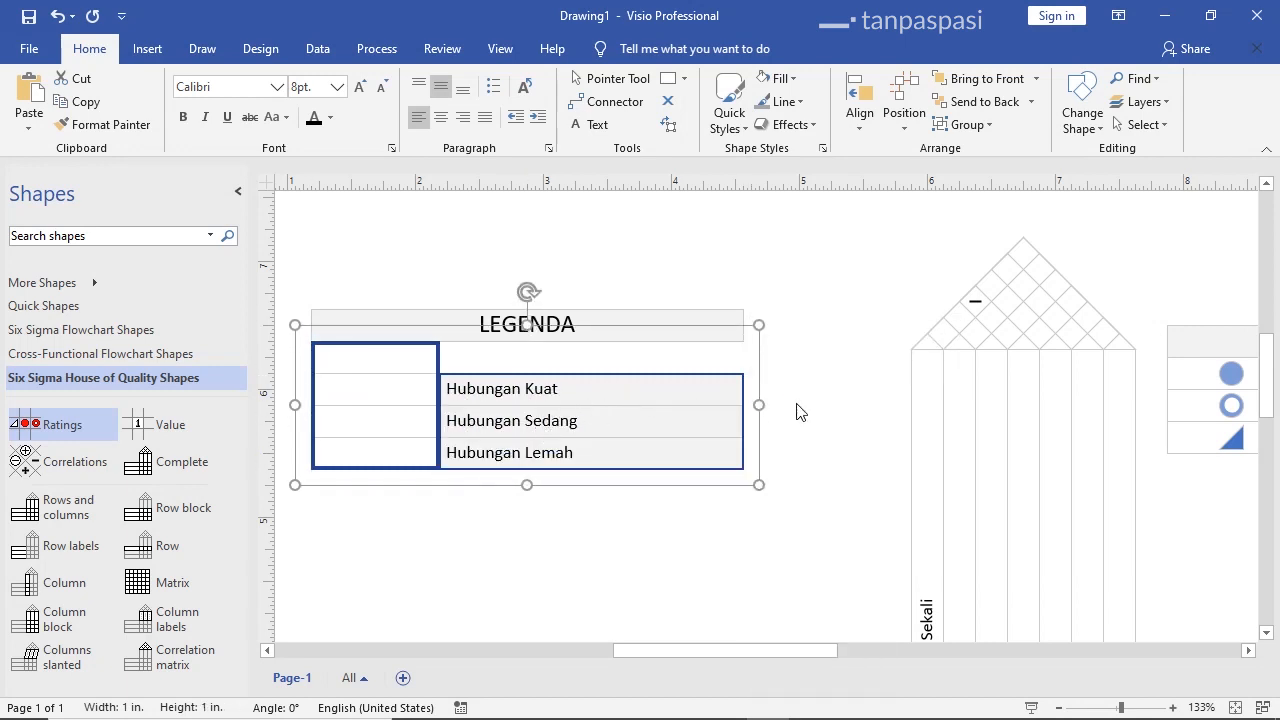
click(783, 384)
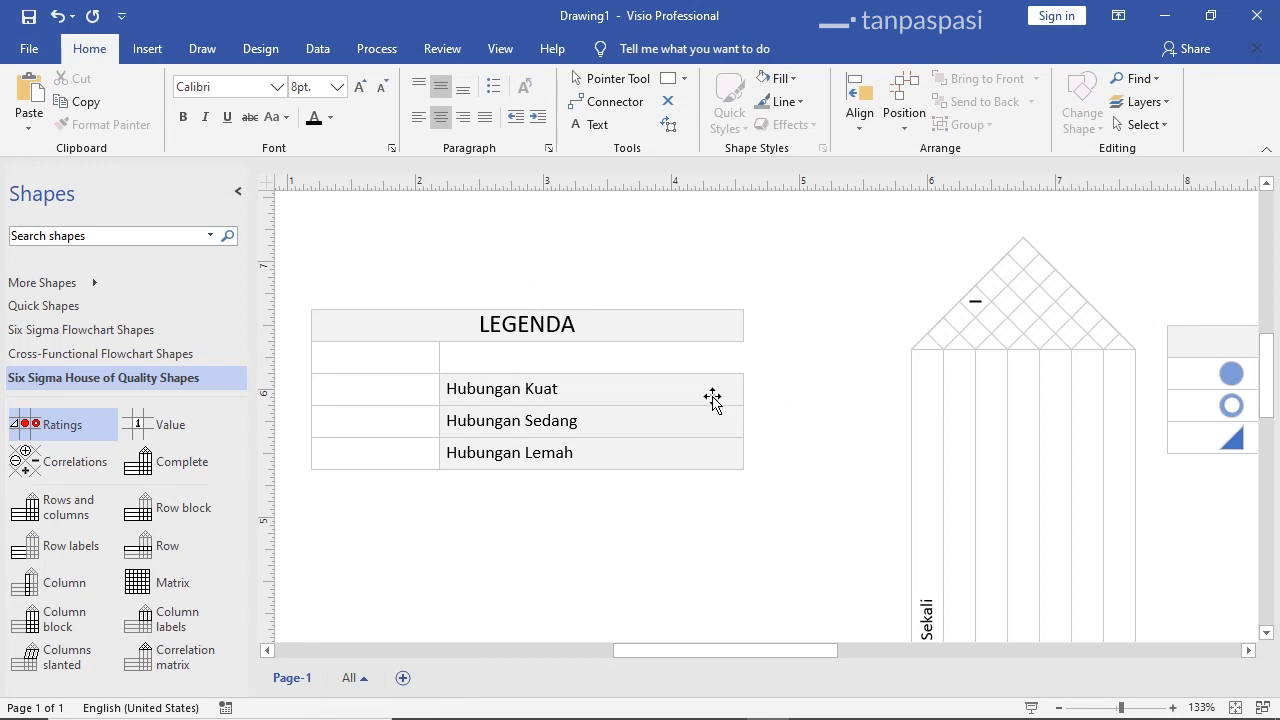
Add a fourth row to the copied legend's label column
click(711, 400)
right_click(746, 396)
click(785, 408)
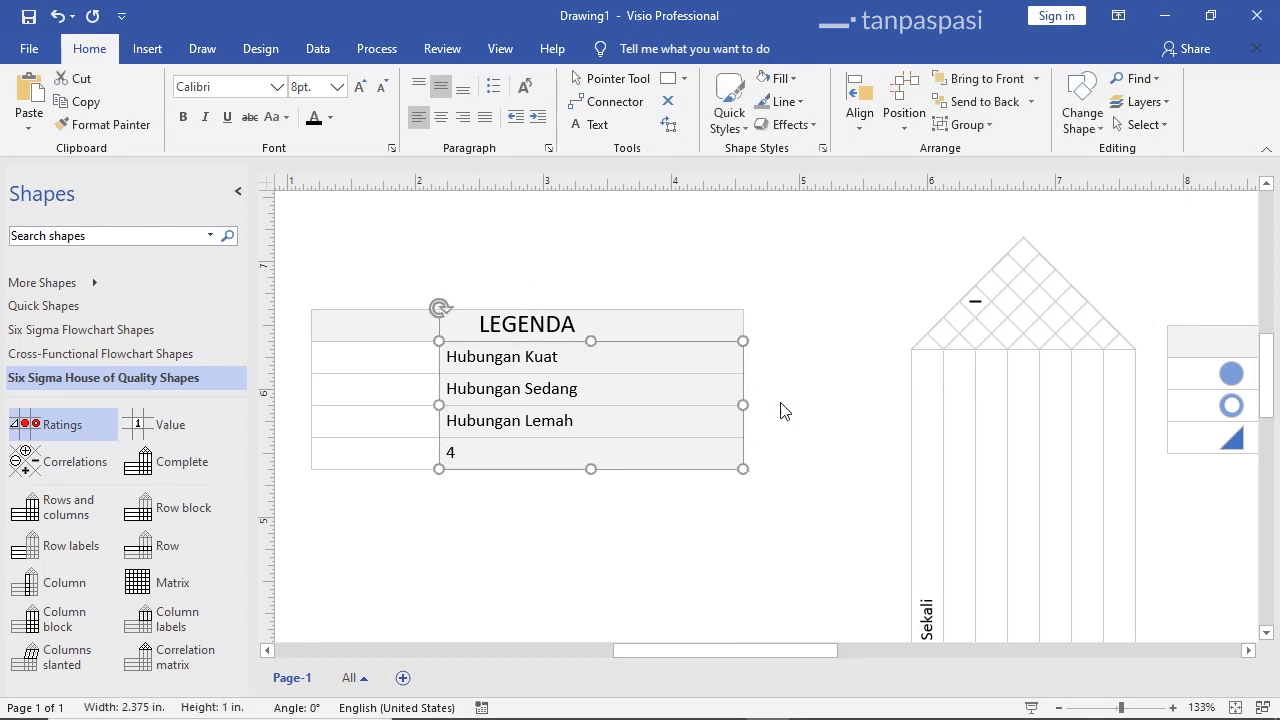
click(783, 410)
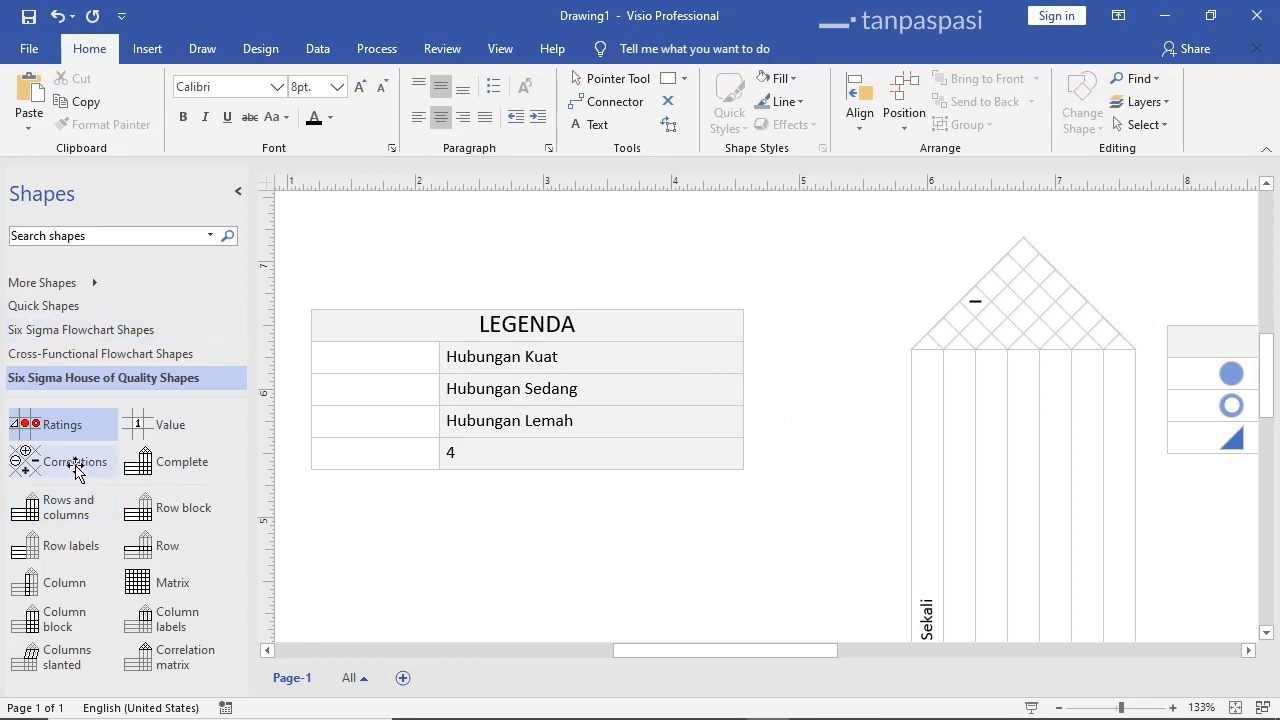
Place a Correlations shape in each of the four symbol cells of the copied legend
drag(75, 470, 370, 397)
drag(33, 461, 375, 428)
drag(86, 459, 369, 459)
click(401, 514)
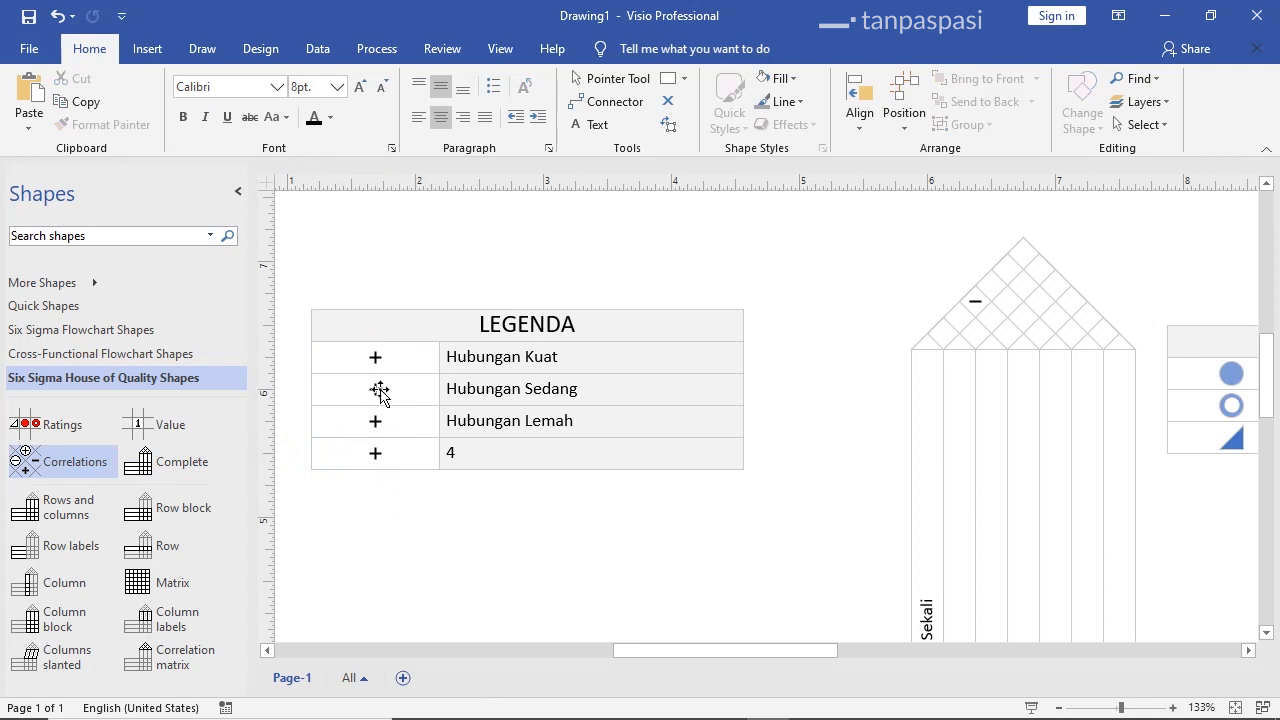
Set the copied legend's first correlation symbol to Strong Positive, the third to Negative and the fourth to Strong Negative
click(375, 362)
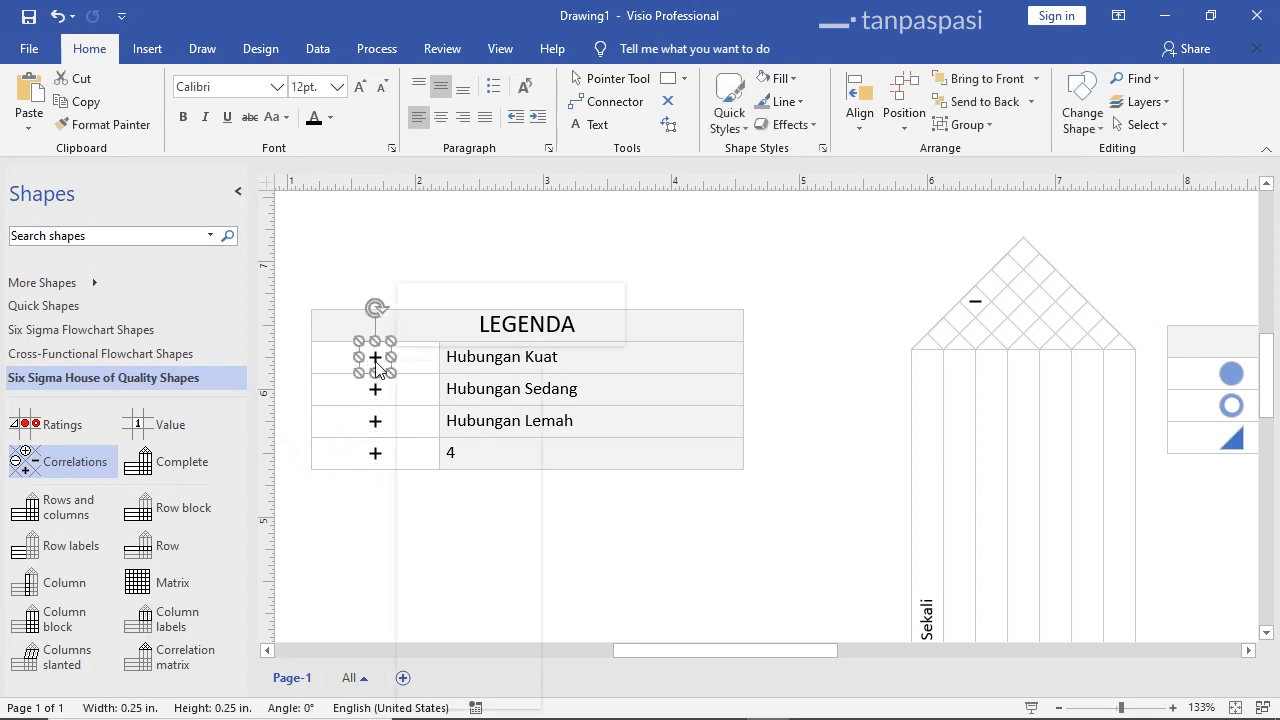
right_click(375, 362)
click(428, 370)
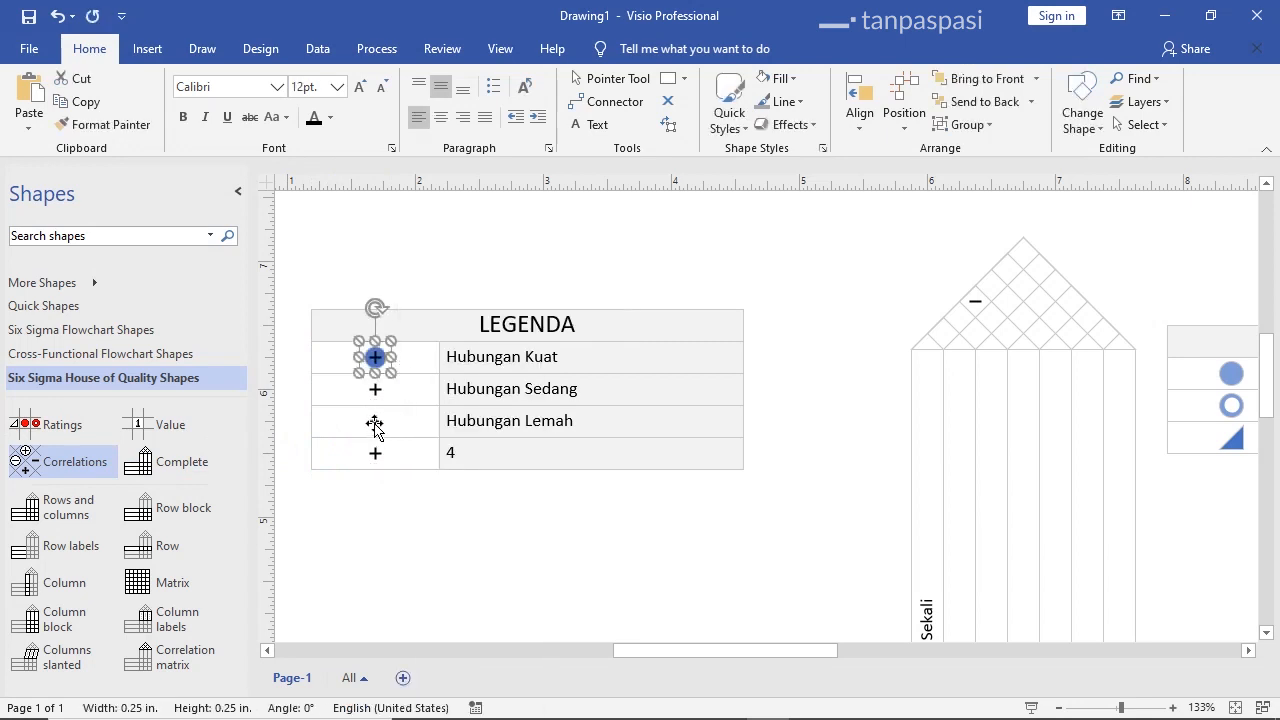
click(370, 423)
right_click(372, 424)
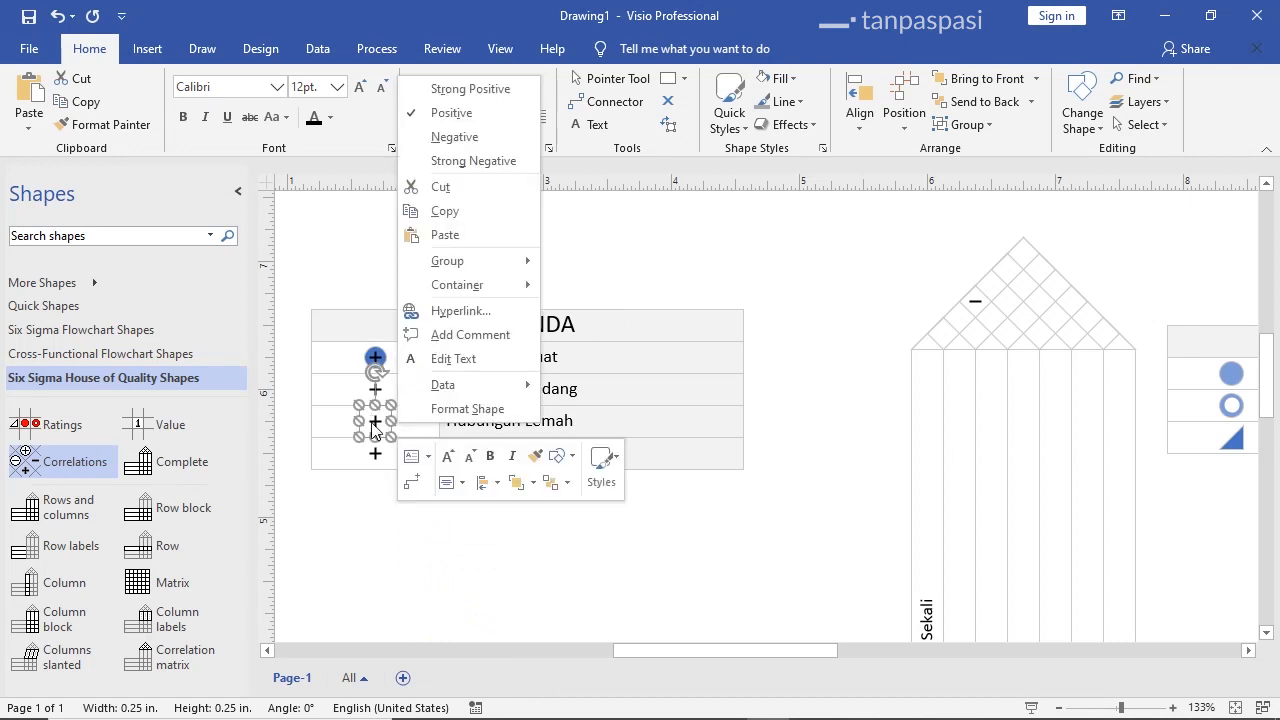
click(475, 137)
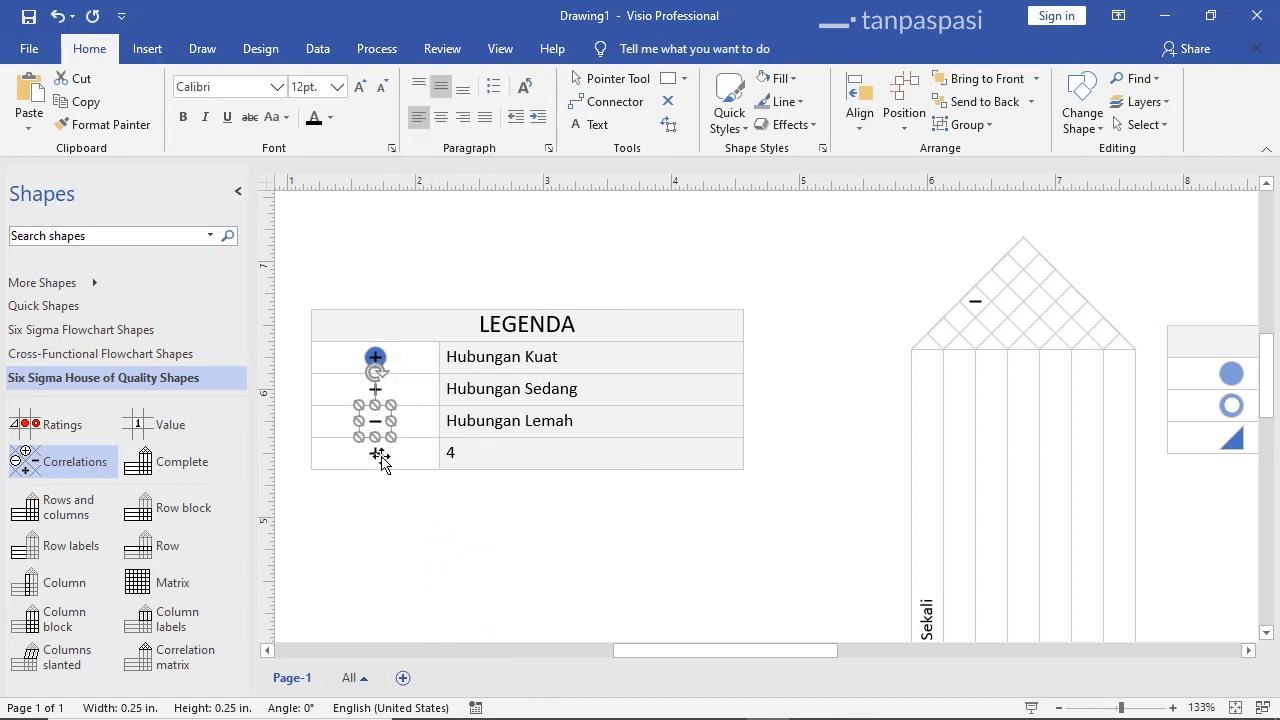
click(379, 455)
right_click(386, 459)
click(510, 200)
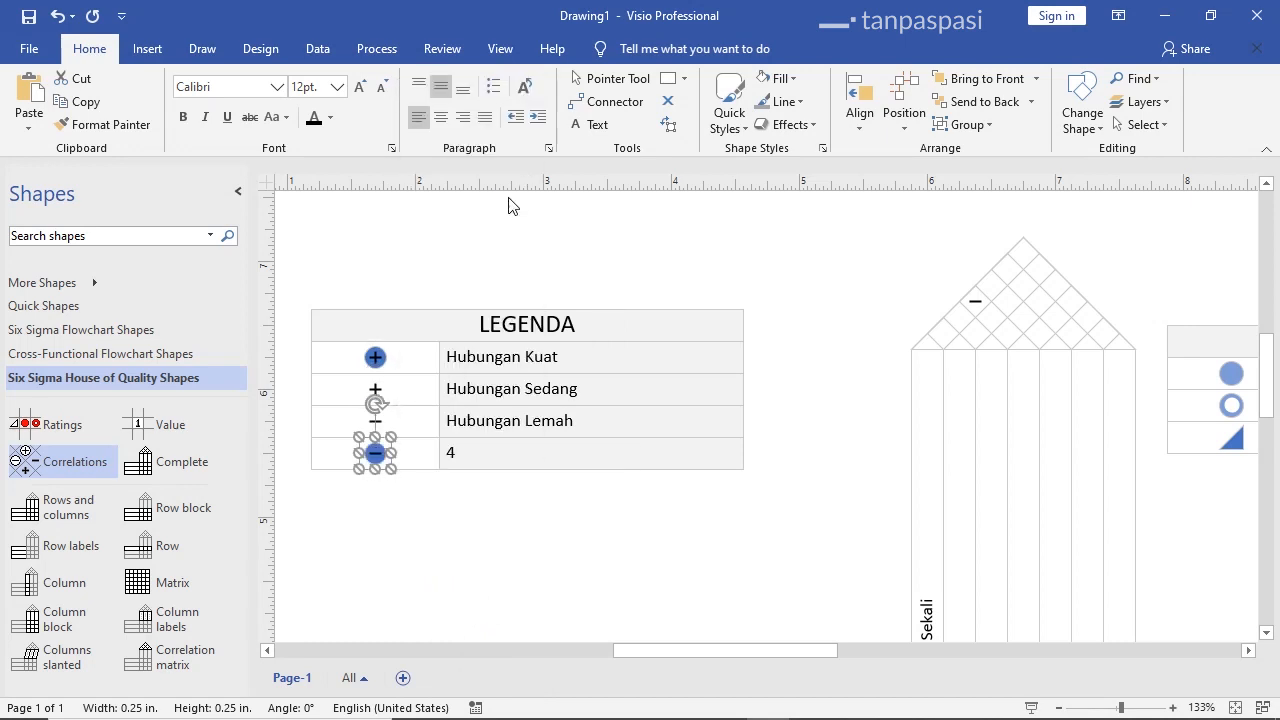
Replace the fourth row's label in the copied legend with Negatif Kuat
click(513, 462)
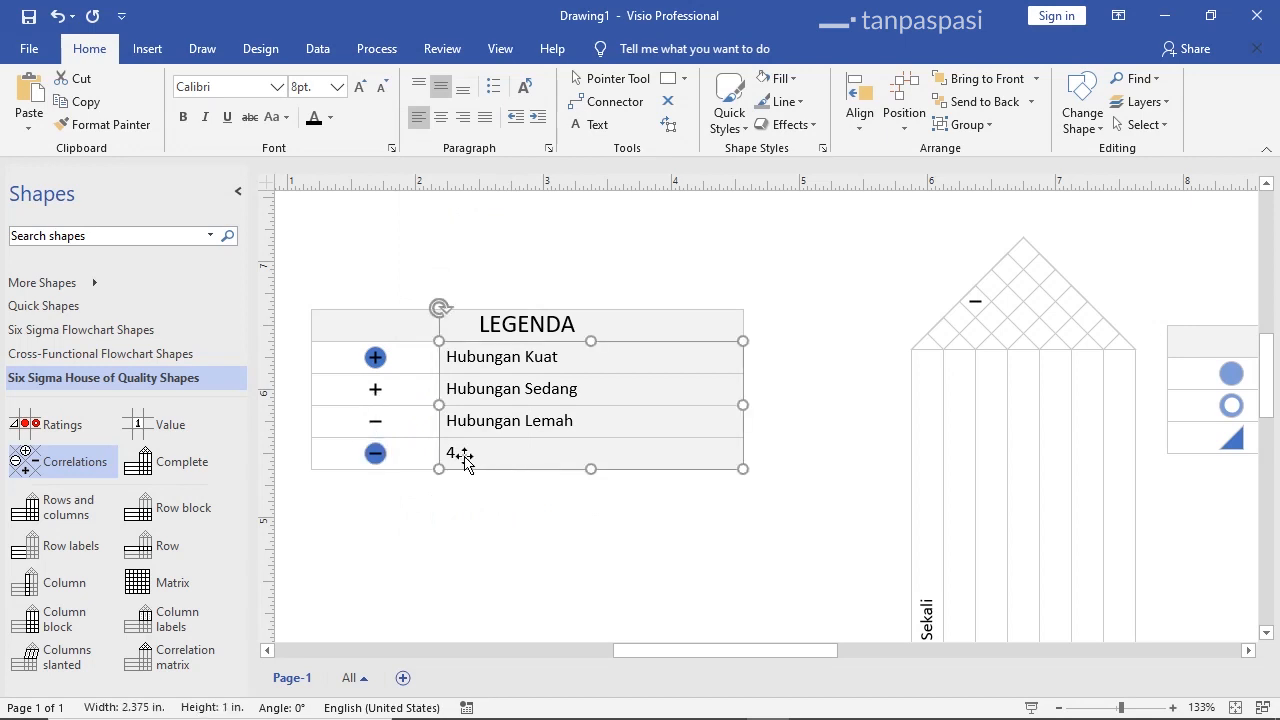
click(464, 460)
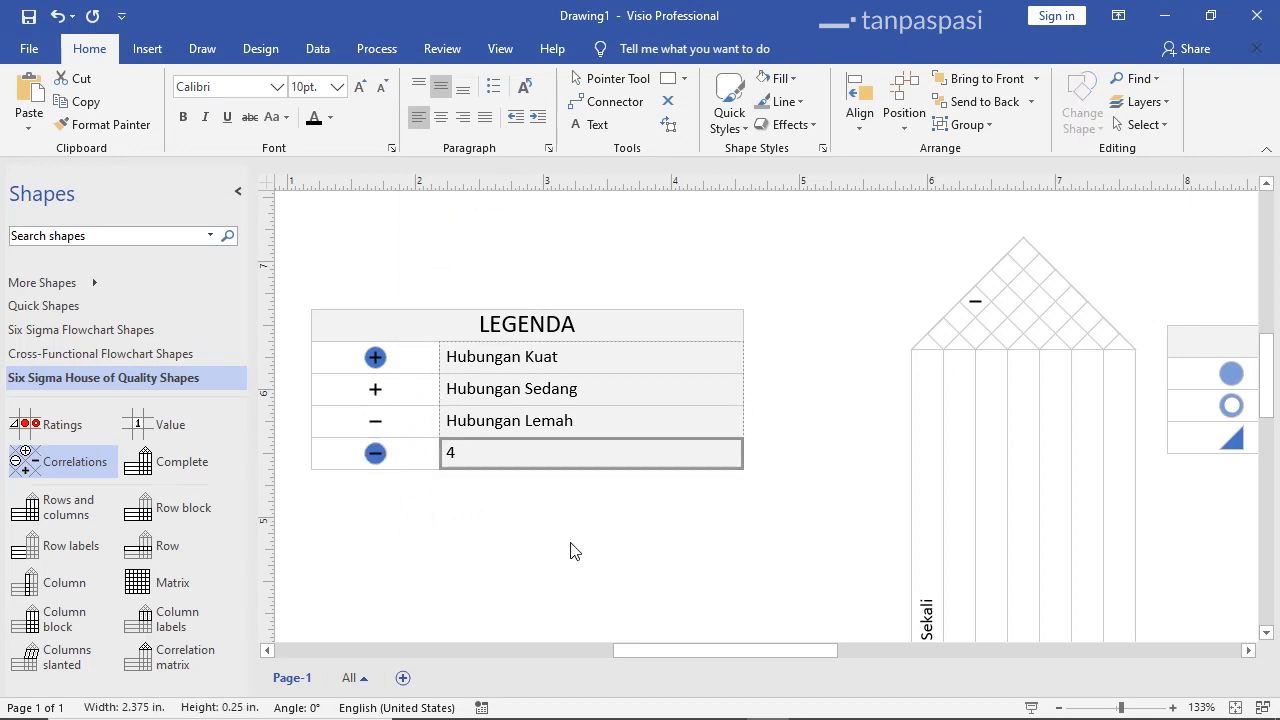
text(Strong)
key(ctrl+a)
text(Negatif Ku)
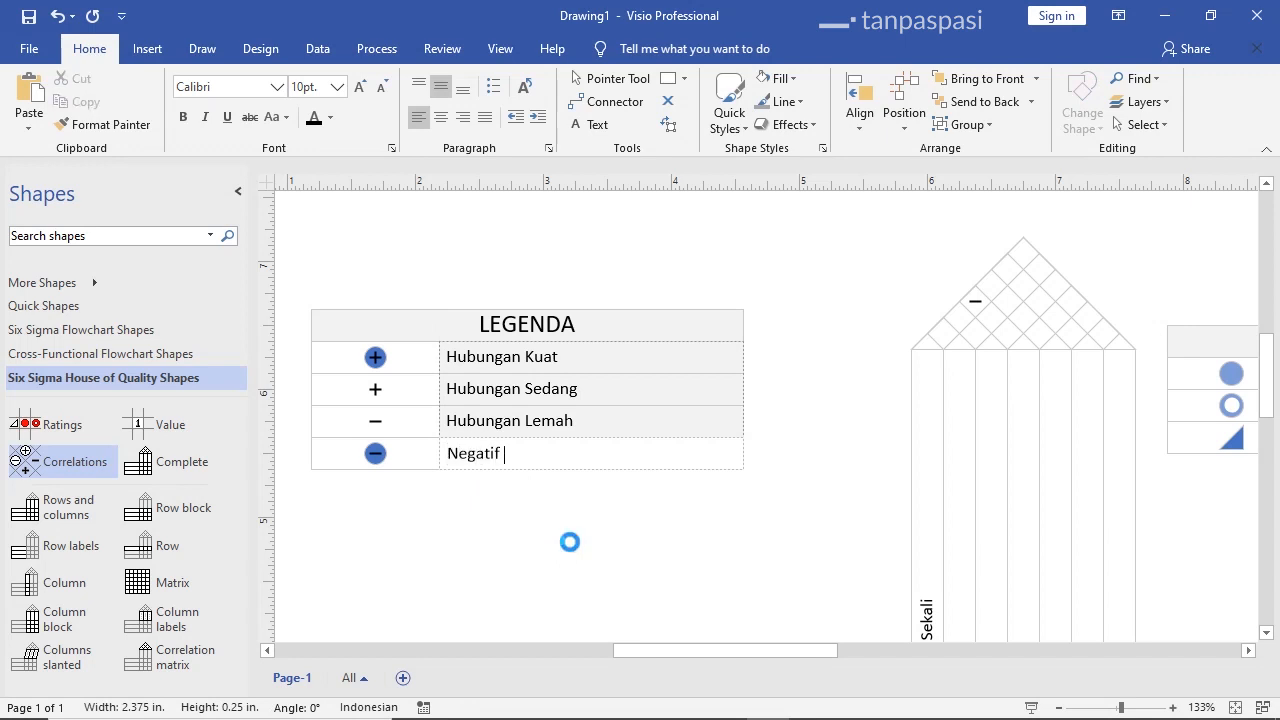
Change the copied legend's third row label to Negatif Lemah and its second row label to Kuat Lemah
click(549, 418)
text(Negatif)
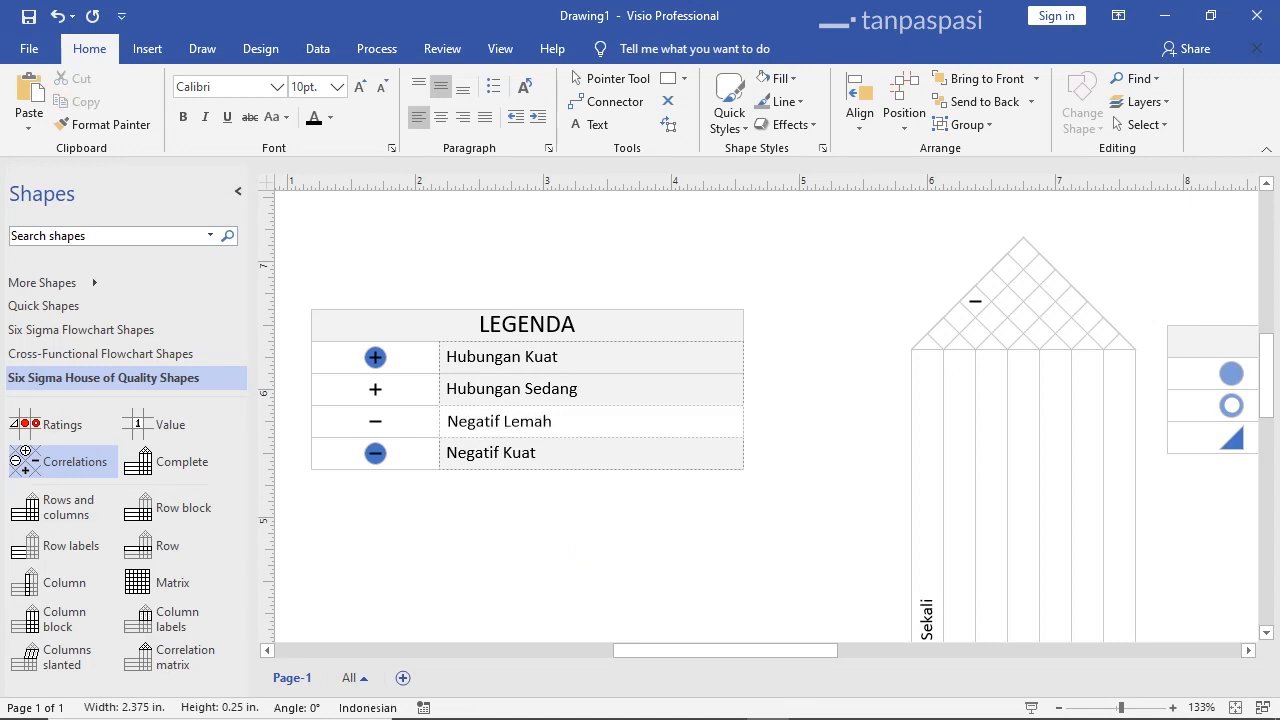
shift+click(557, 387)
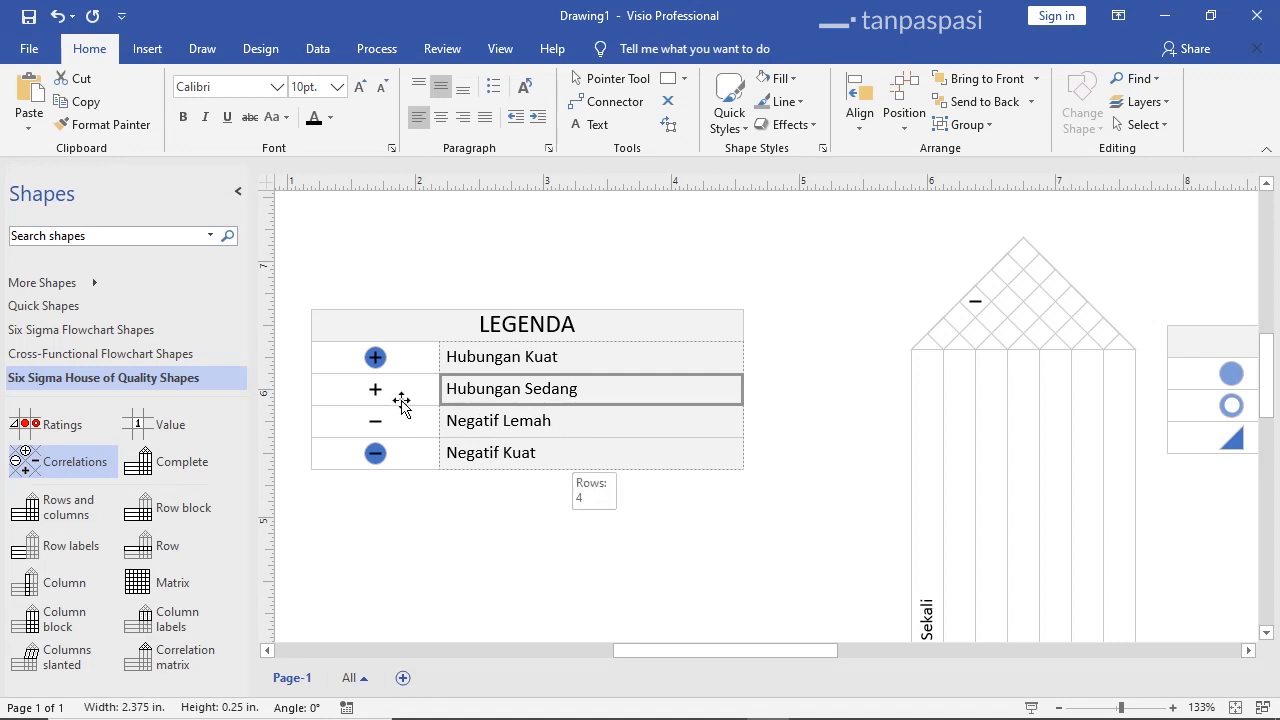
text(Kuat Lemah)
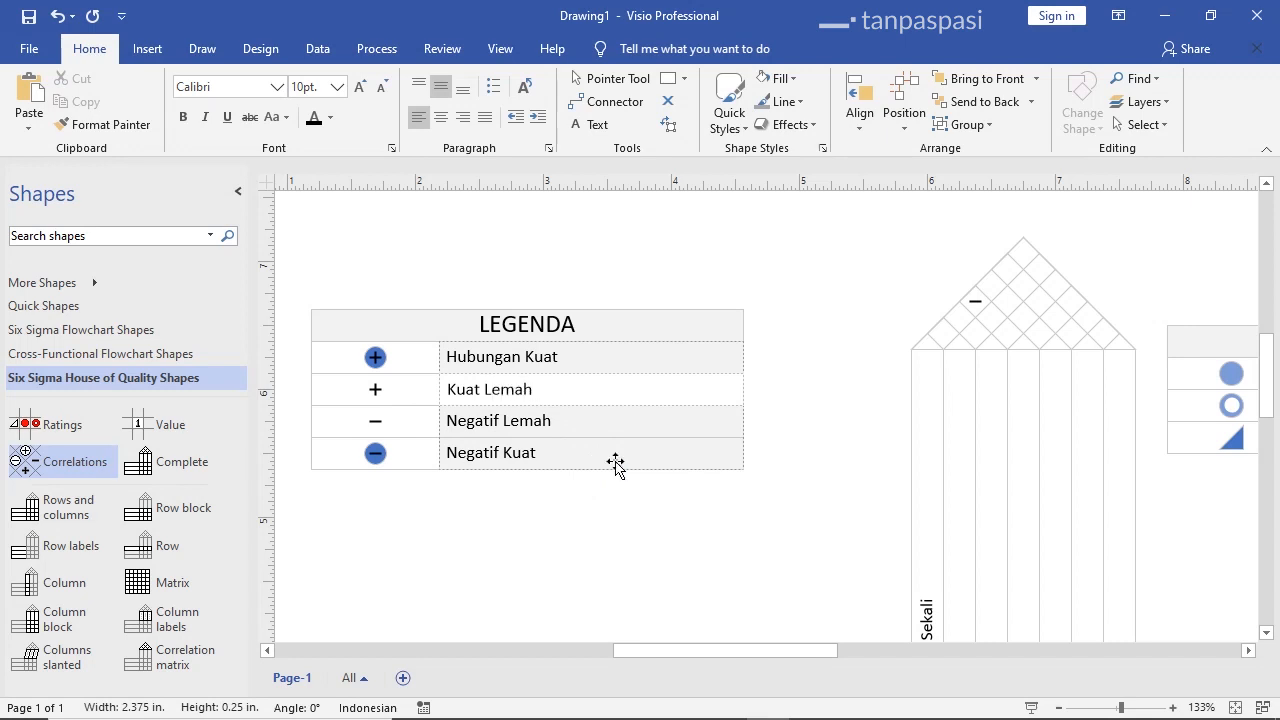
key(Escape)
Replace the first row's label in the copied legend, beside the circled plus, with Kuat Kuat
click(594, 352)
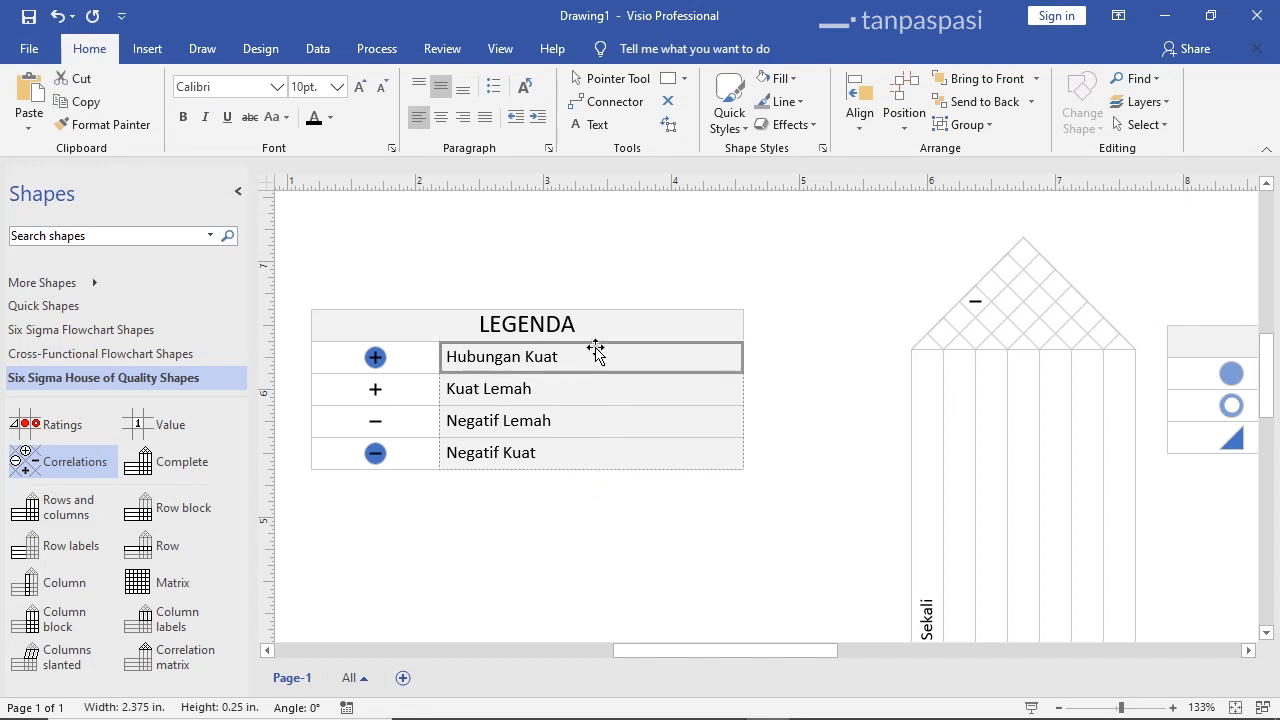
text(Kuat kua)
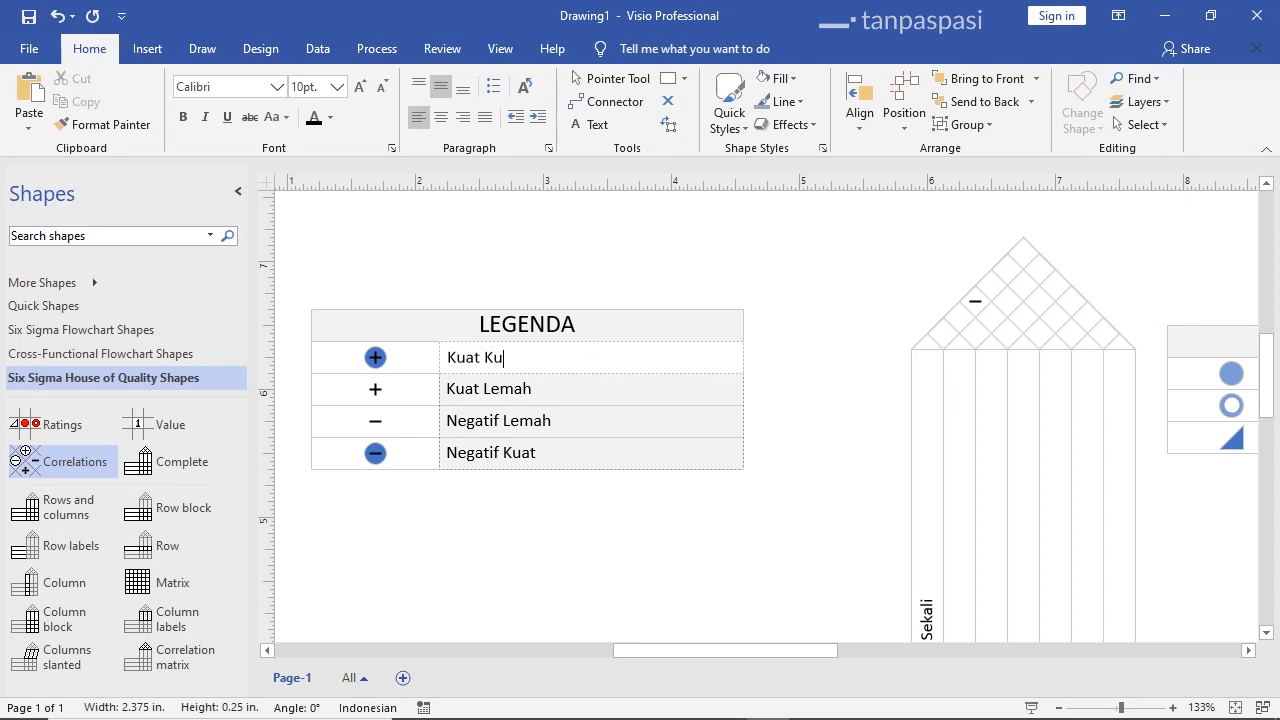
click(587, 311)
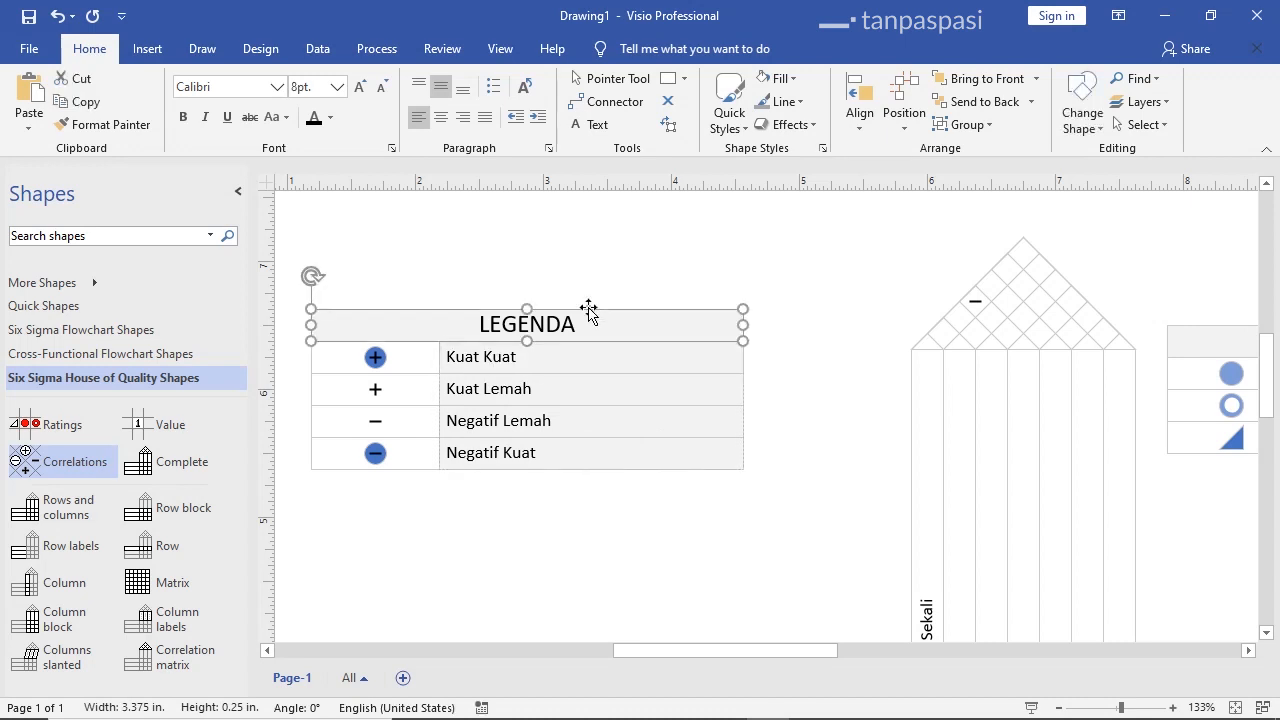
Replace the title of the copied legend with Korelasi Atap
click(589, 316)
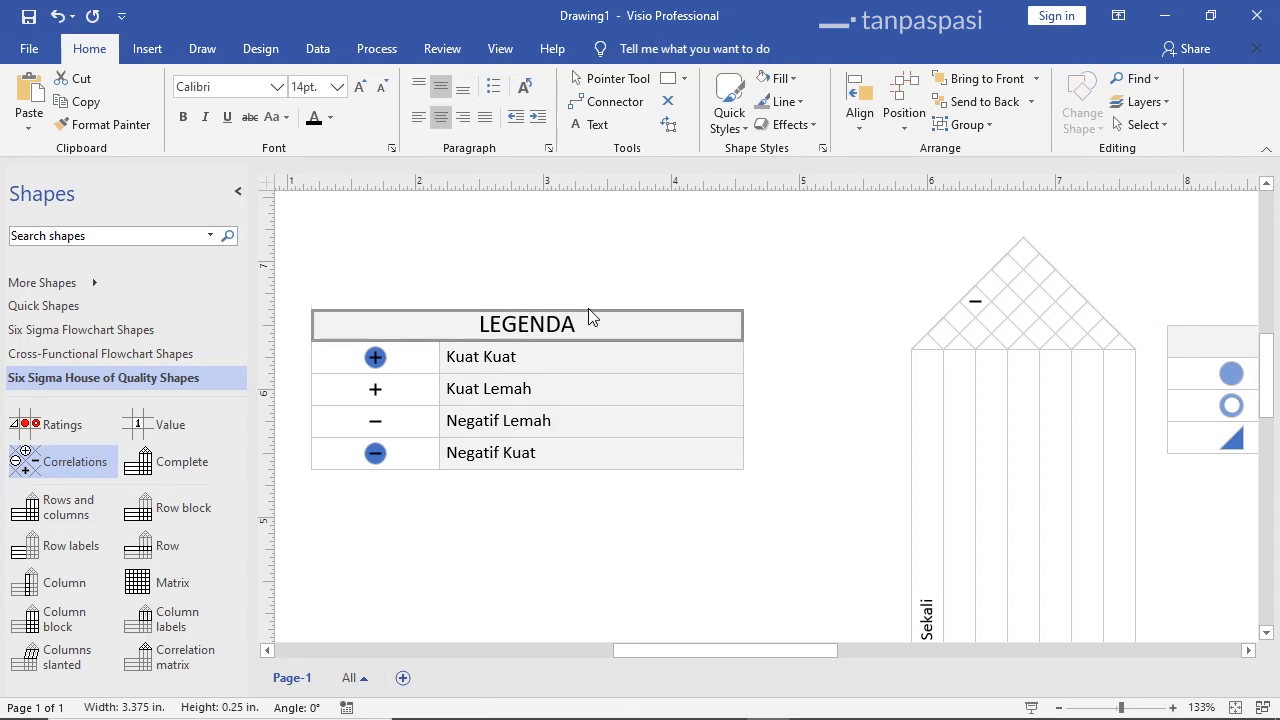
text(Korela)
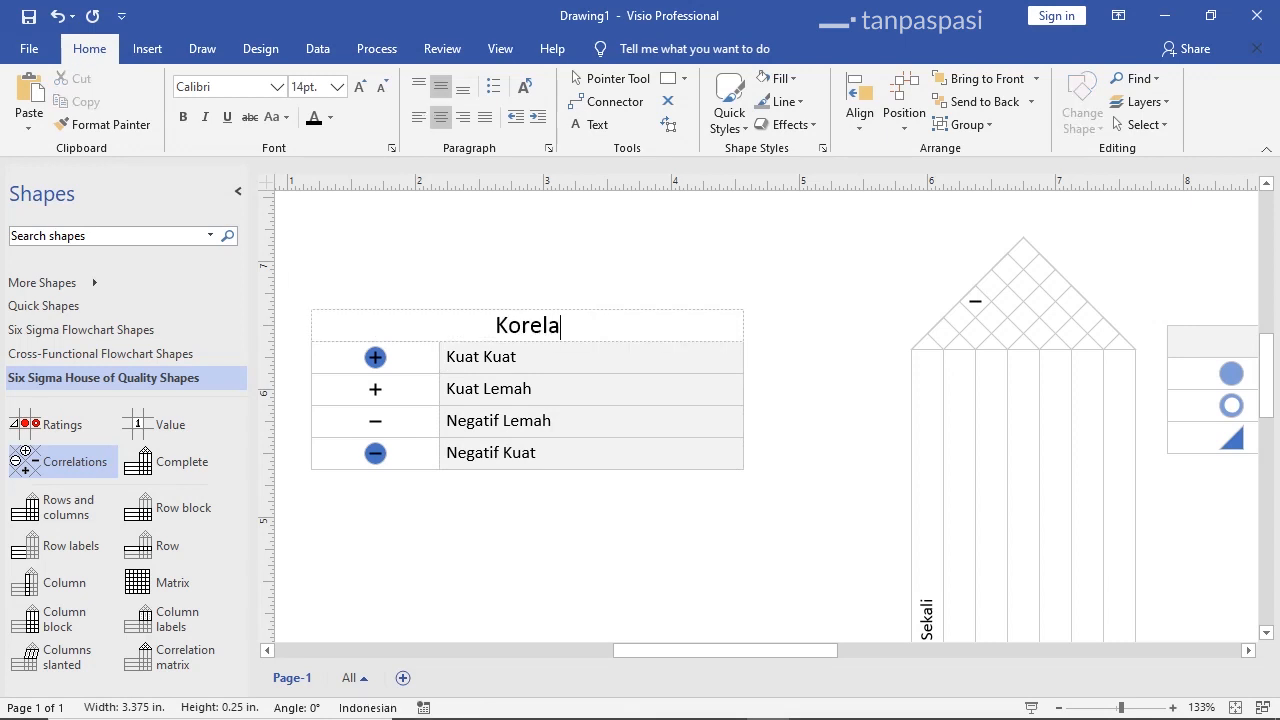
text(si)
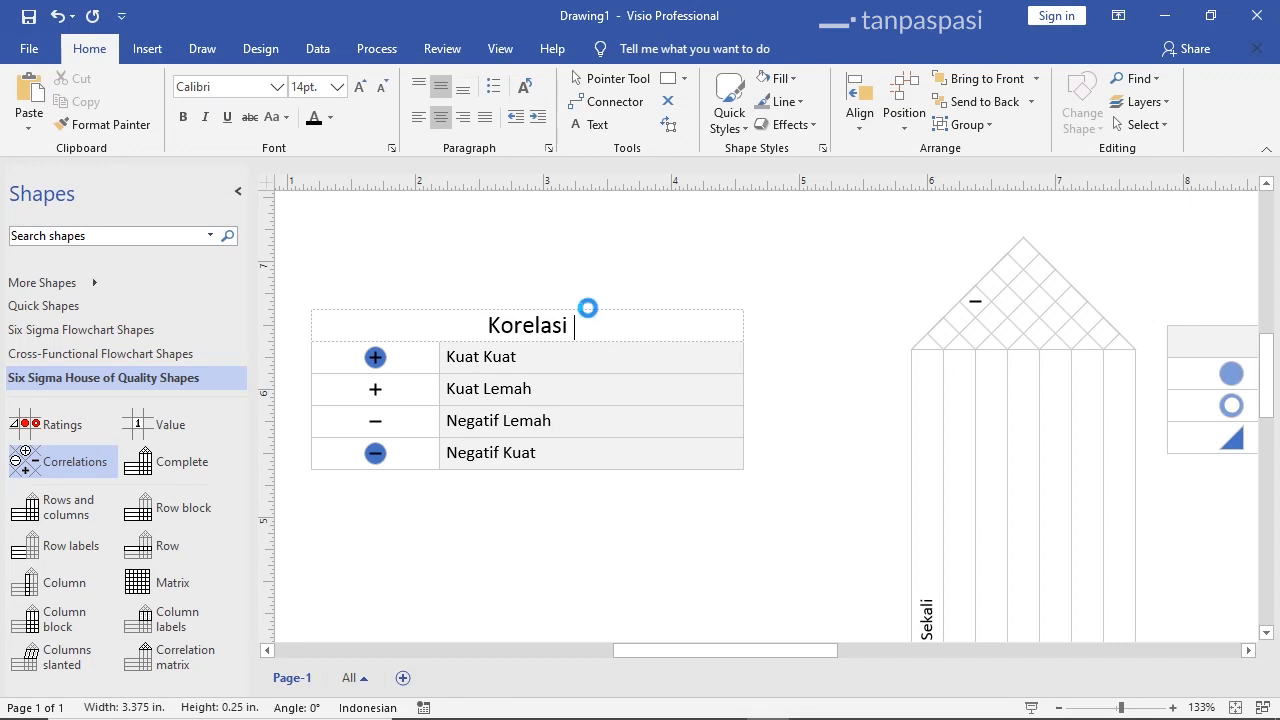
text( Atap)
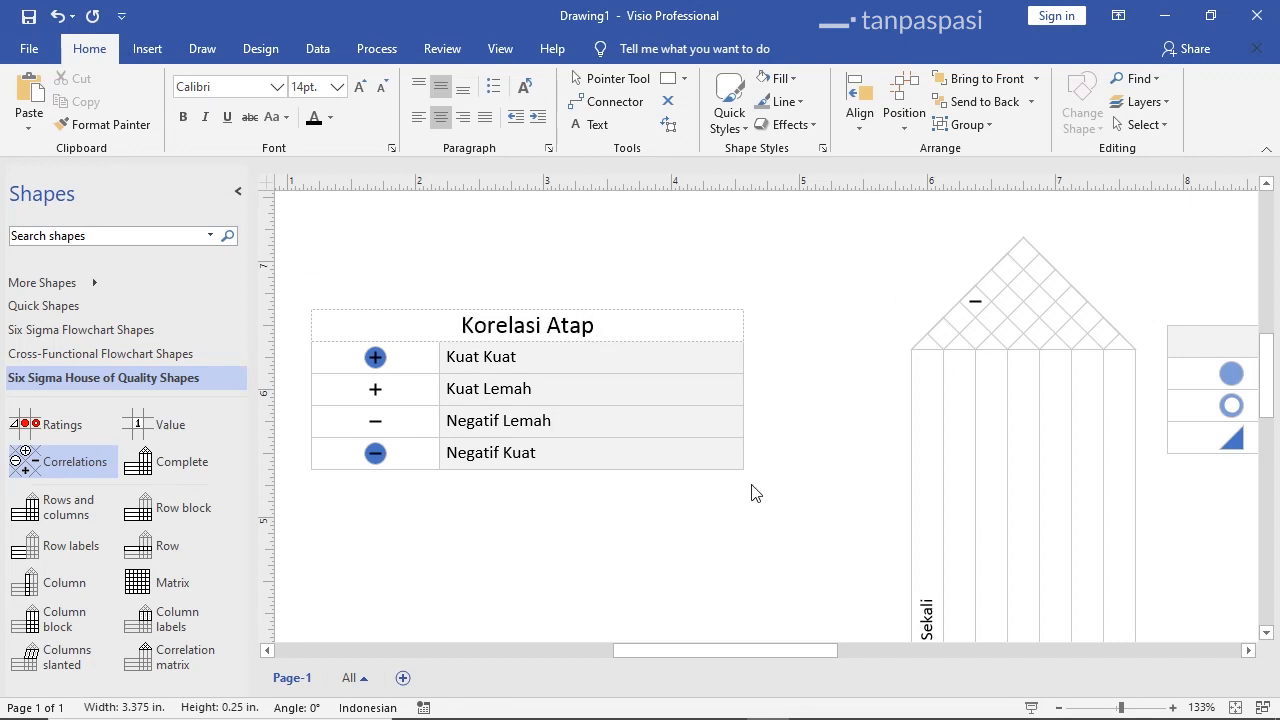
click(714, 531)
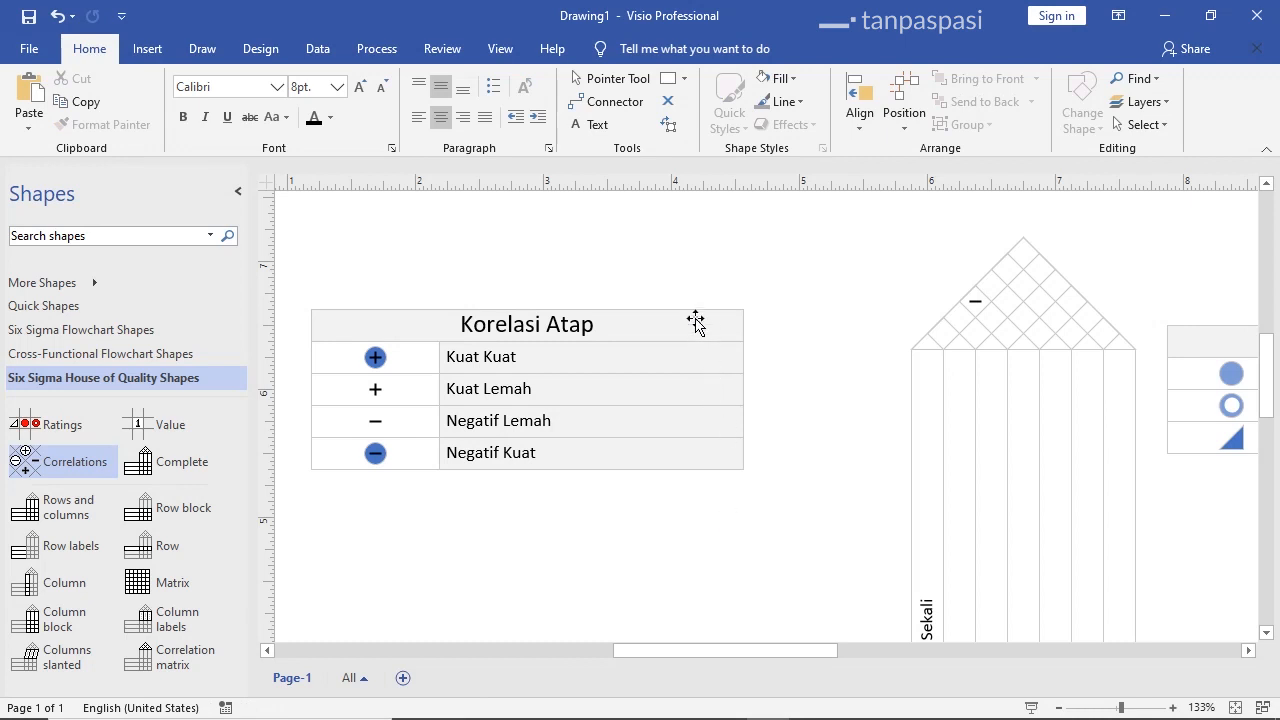
Group the Korelasi Atap legend's title, symbols and label rows into a single object
click(666, 370)
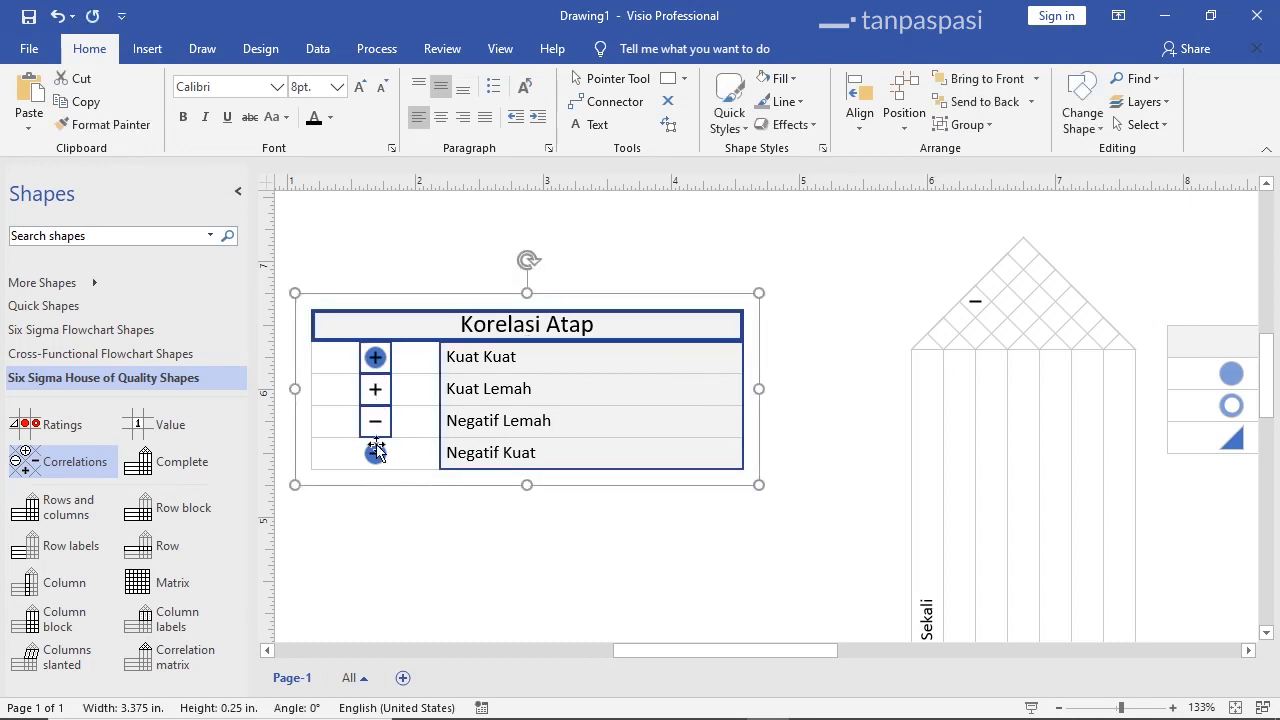
right_click(323, 380)
mouse_move(434, 506)
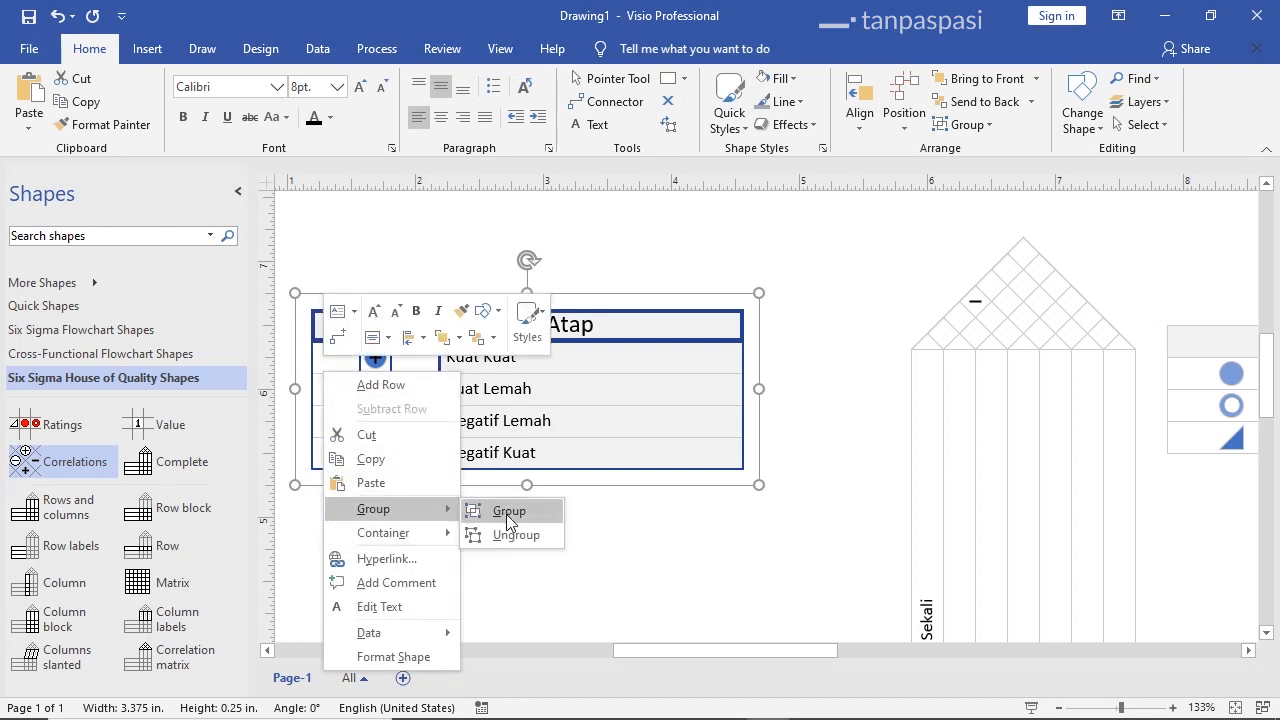
click(508, 512)
Move the grouped Korelasi Atap legend straight down about 0.75 in, keeping it beside the house's roof and columns
scroll(678, 537, down, 3)
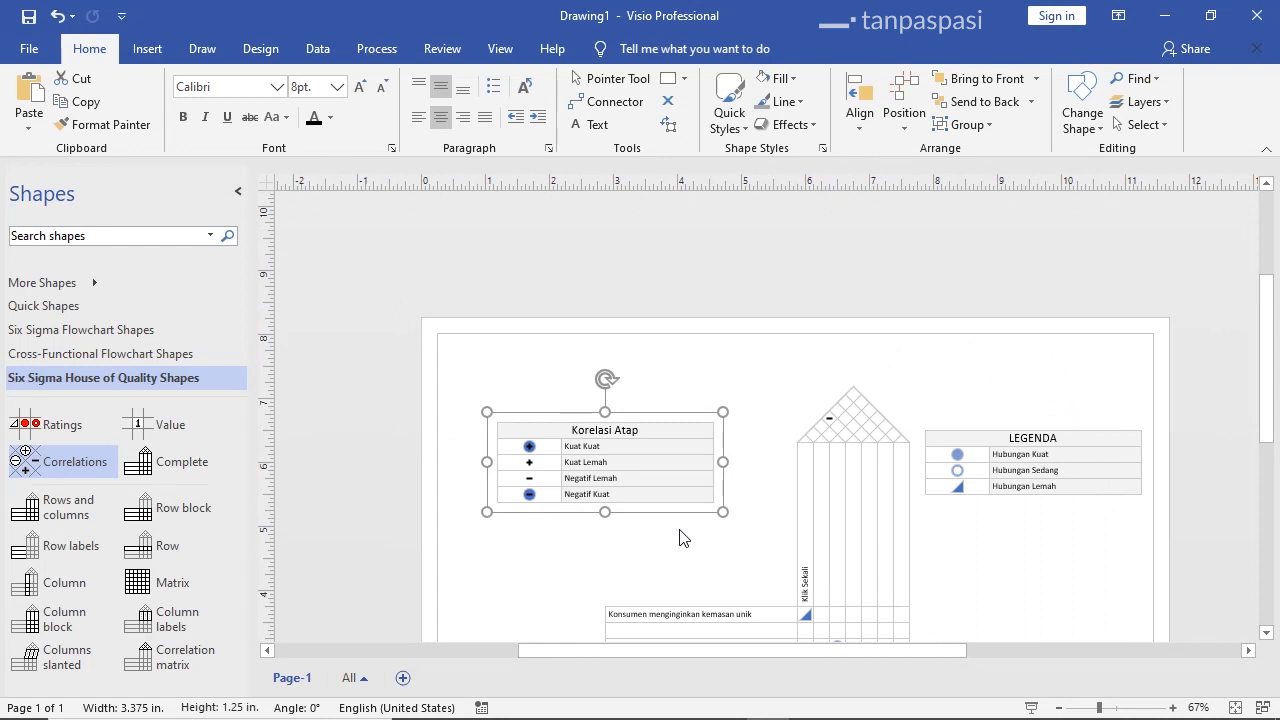
scroll(679, 538, down, 3)
drag(663, 314, 659, 362)
click(753, 387)
scroll(748, 398, up, 1)
drag(793, 333, 879, 606)
click(1003, 466)
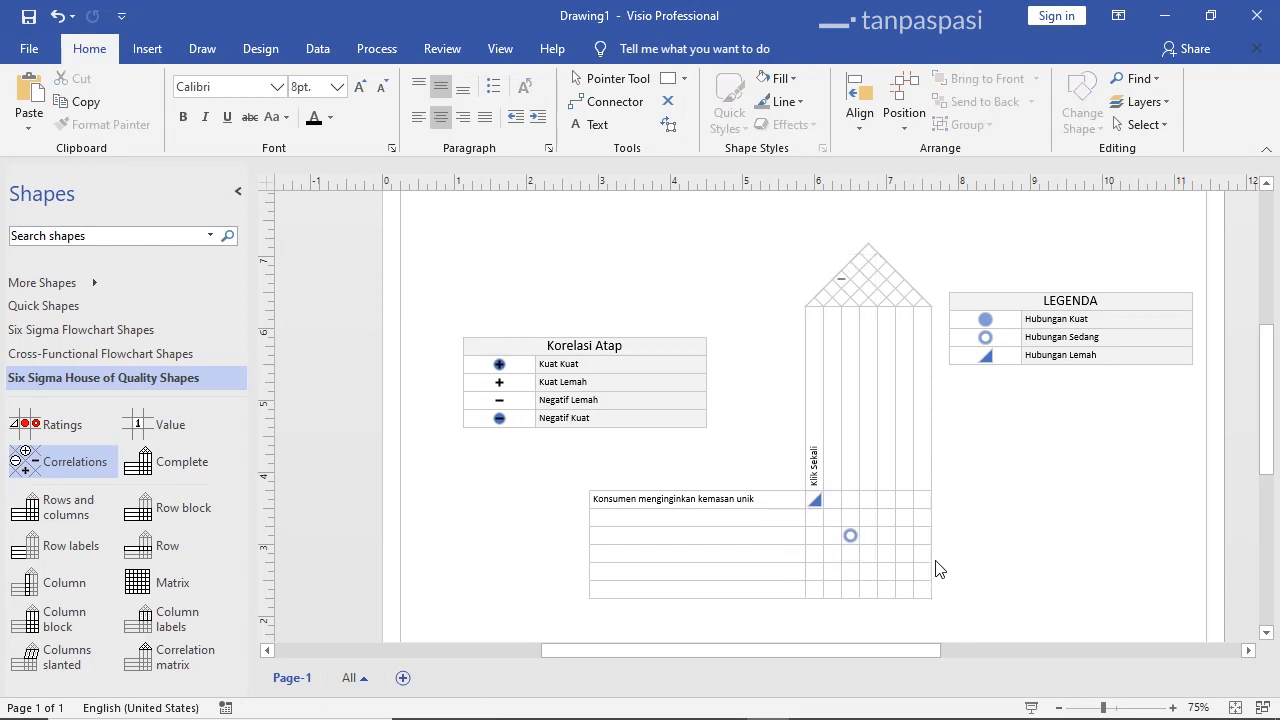
click(745, 500)
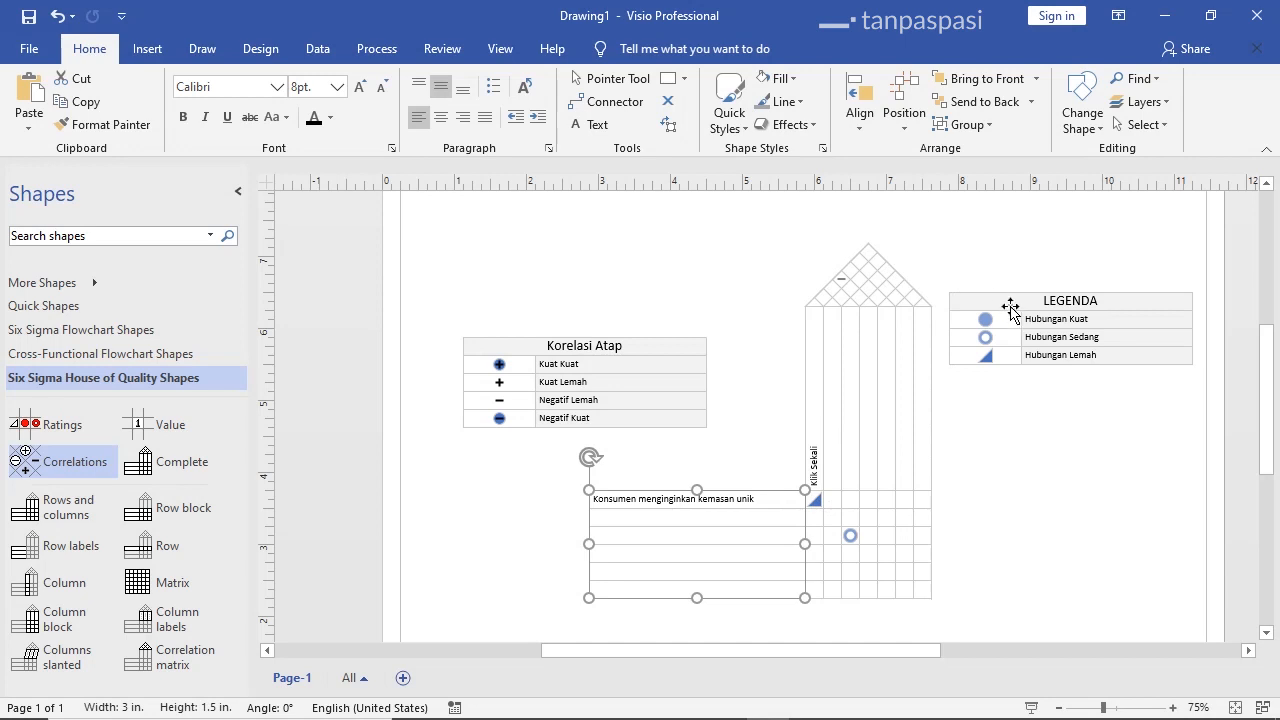
click(1183, 360)
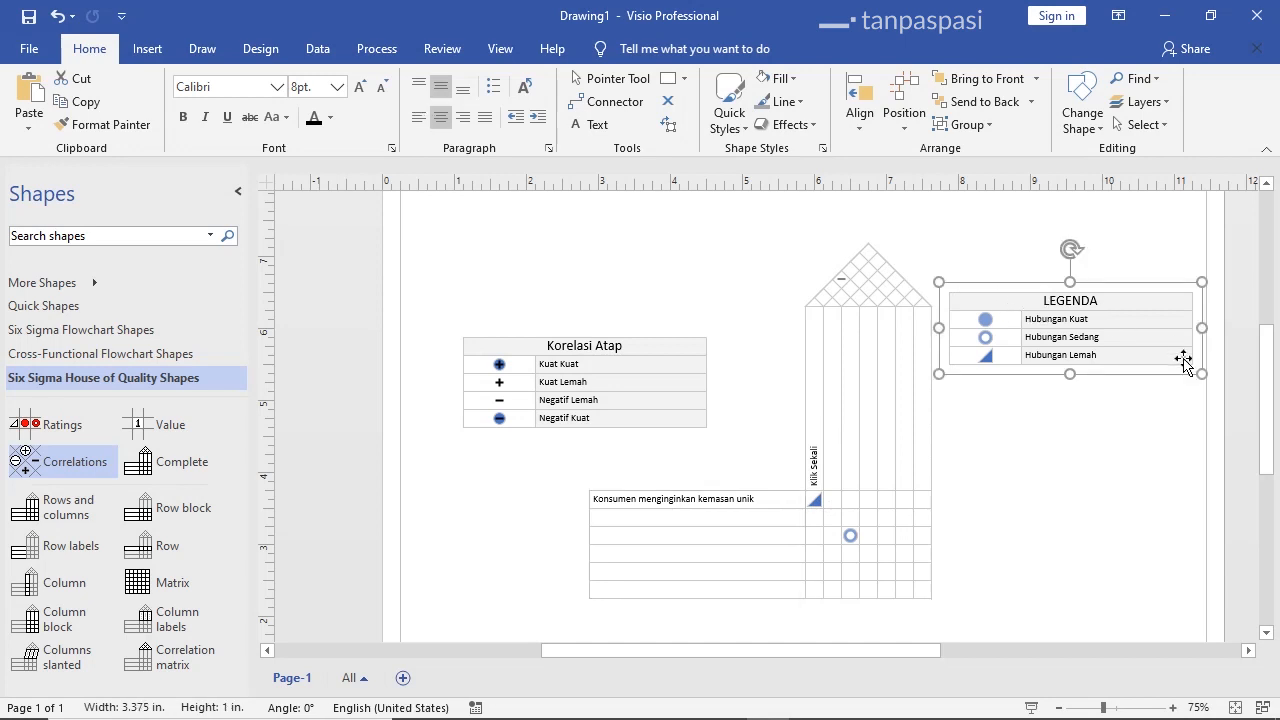
click(638, 360)
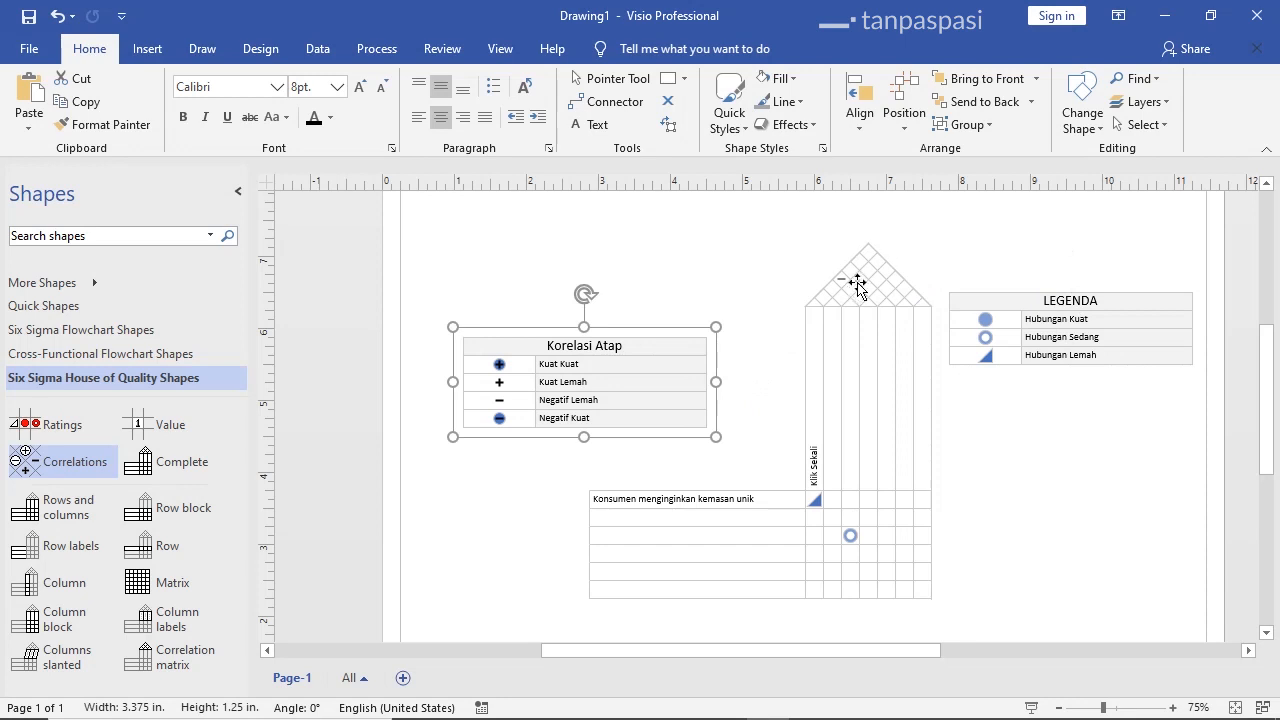
click(1008, 441)
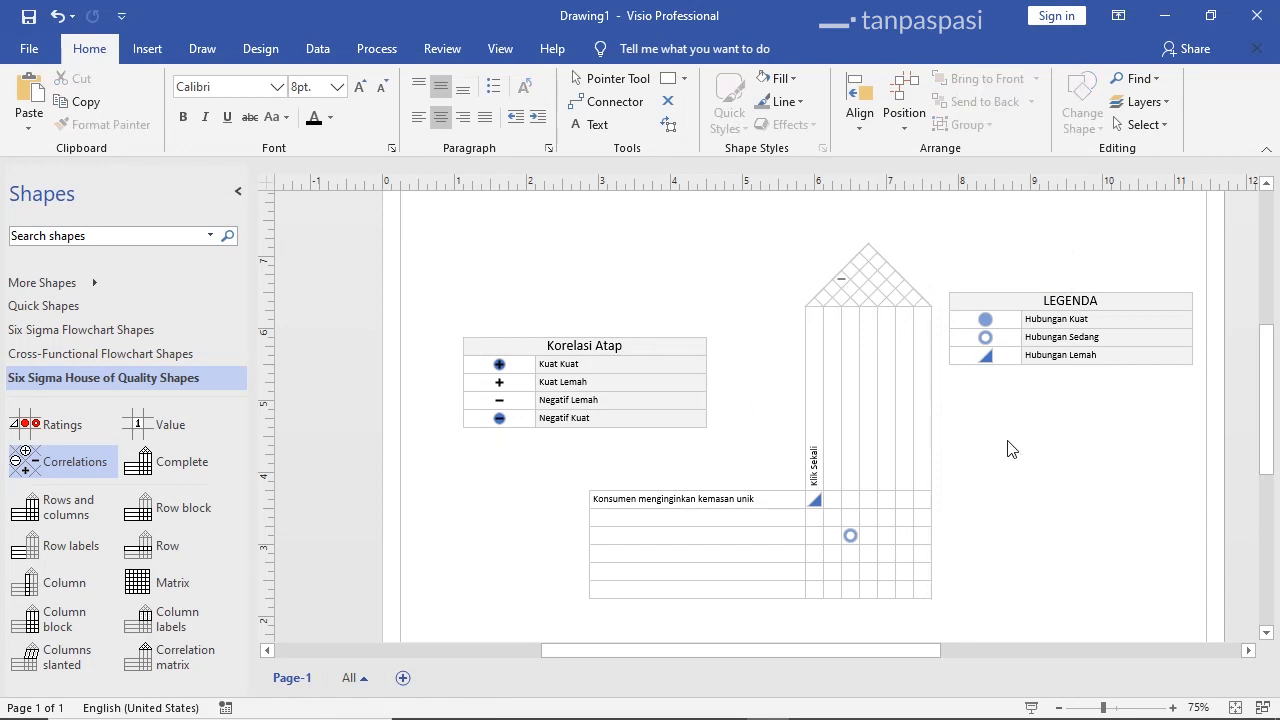